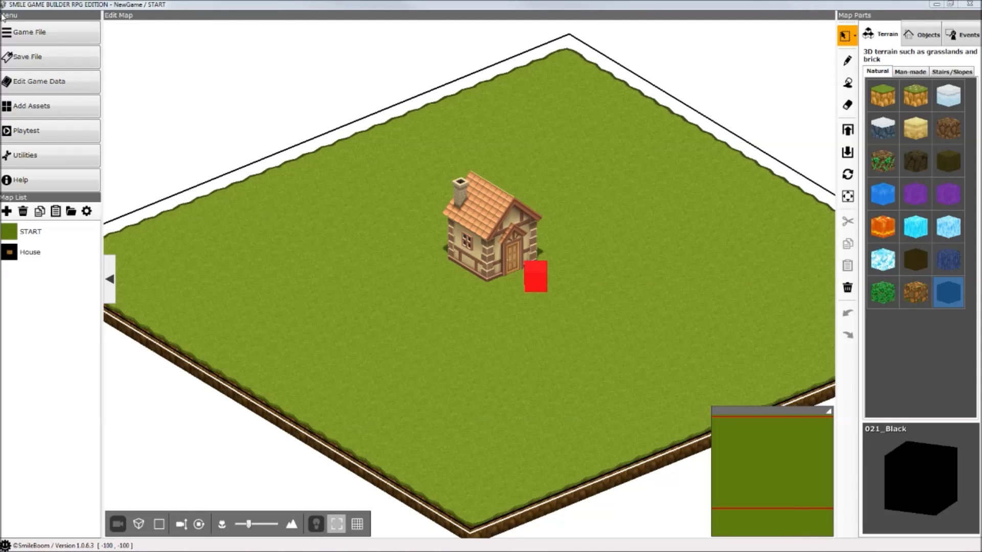
Step: Export A_Hero01B from the Resource archive's 3D Characters into the desktop SGB folder
click(58, 114)
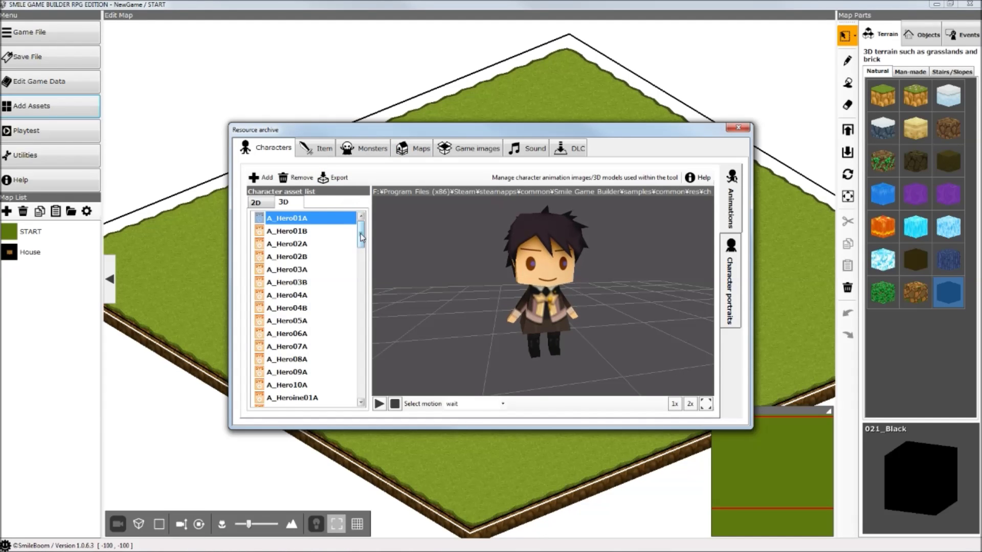
click(300, 233)
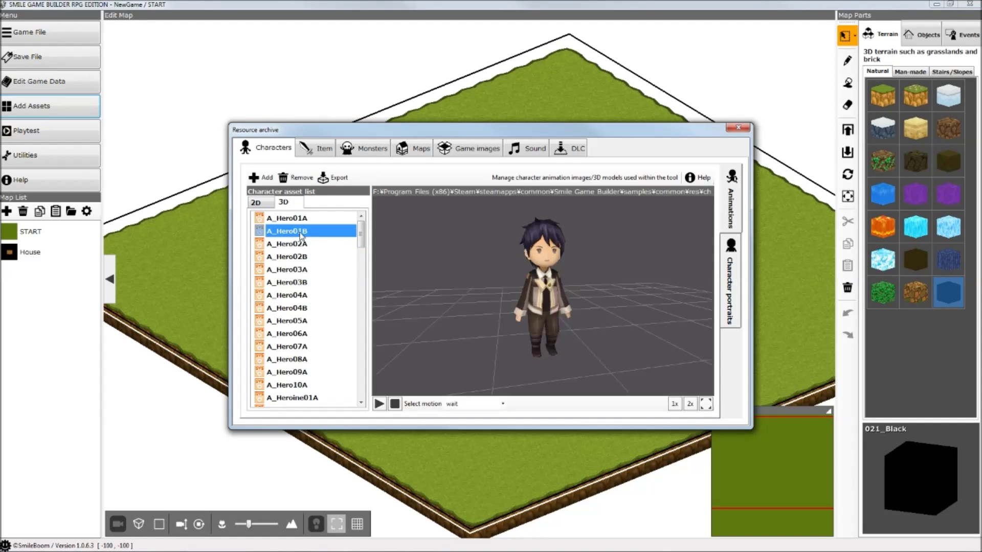
click(333, 178)
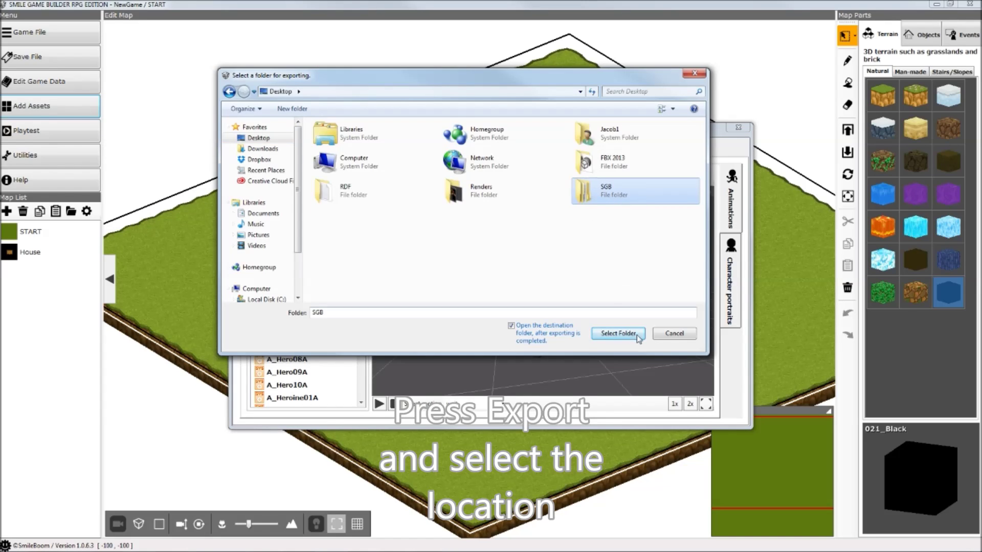
click(618, 333)
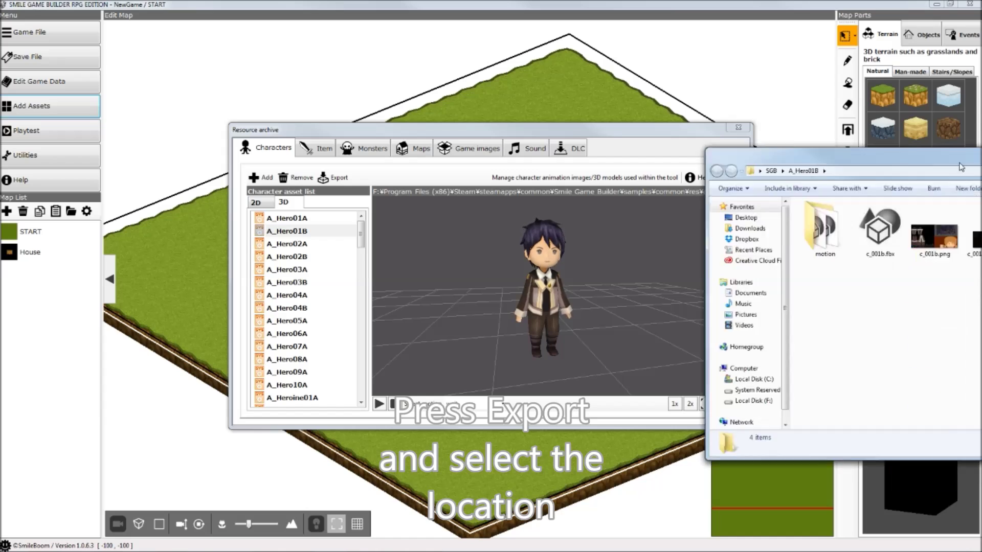
drag(960, 167, 412, 99)
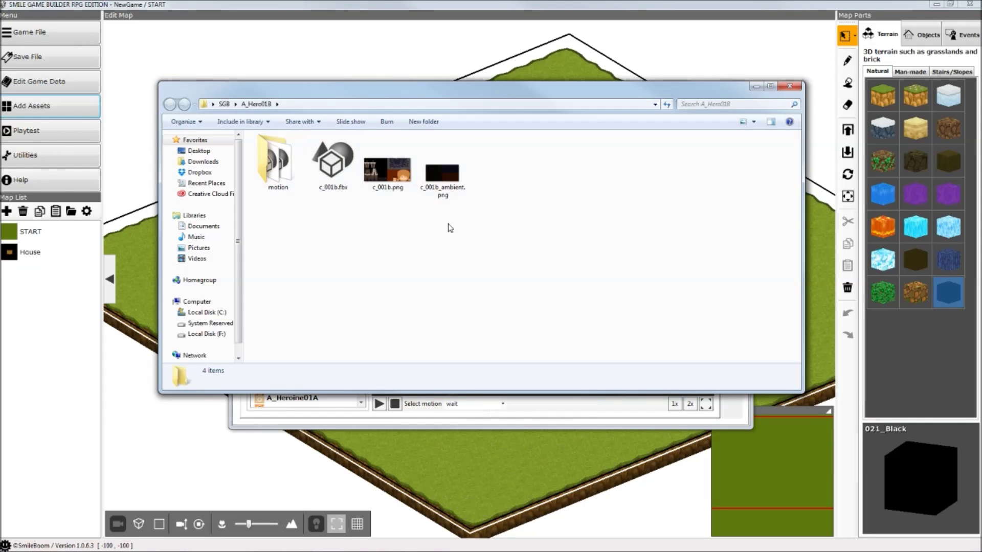
click(337, 172)
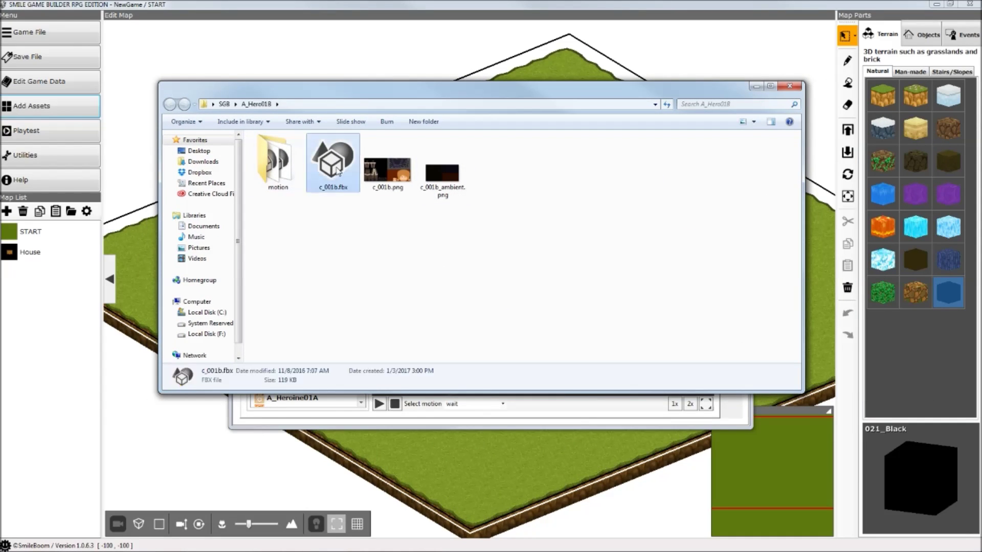
click(400, 177)
click(443, 174)
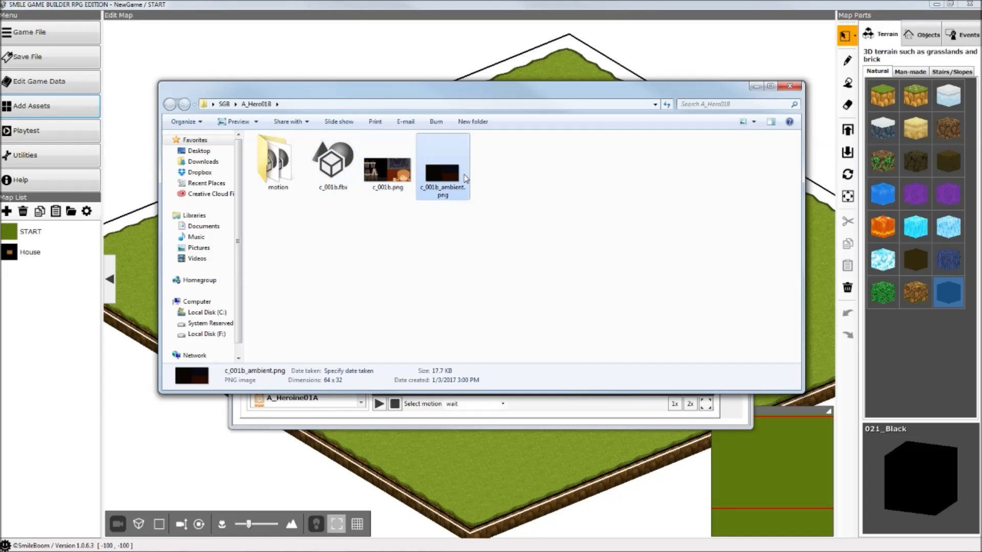
click(288, 164)
double_click(284, 164)
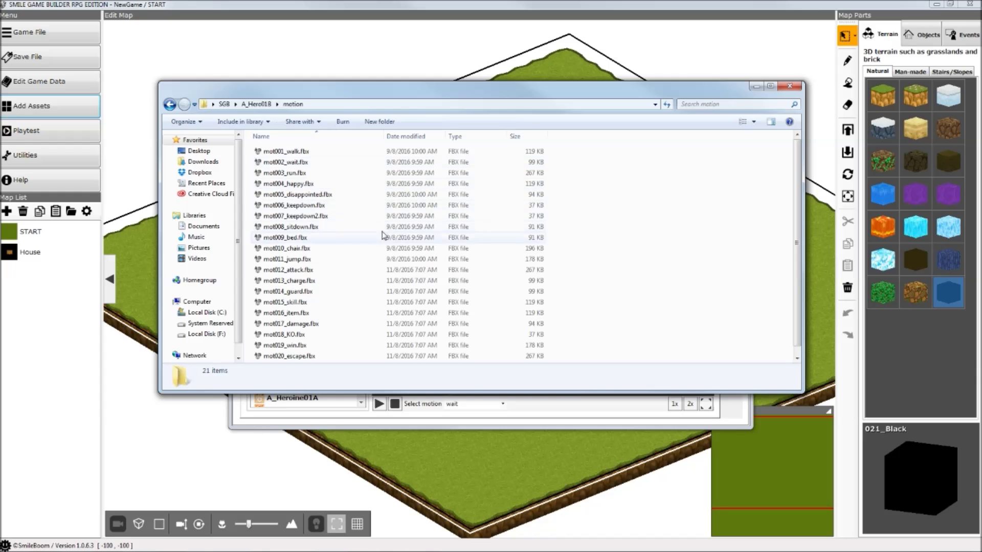
scroll(341, 214, down, 1)
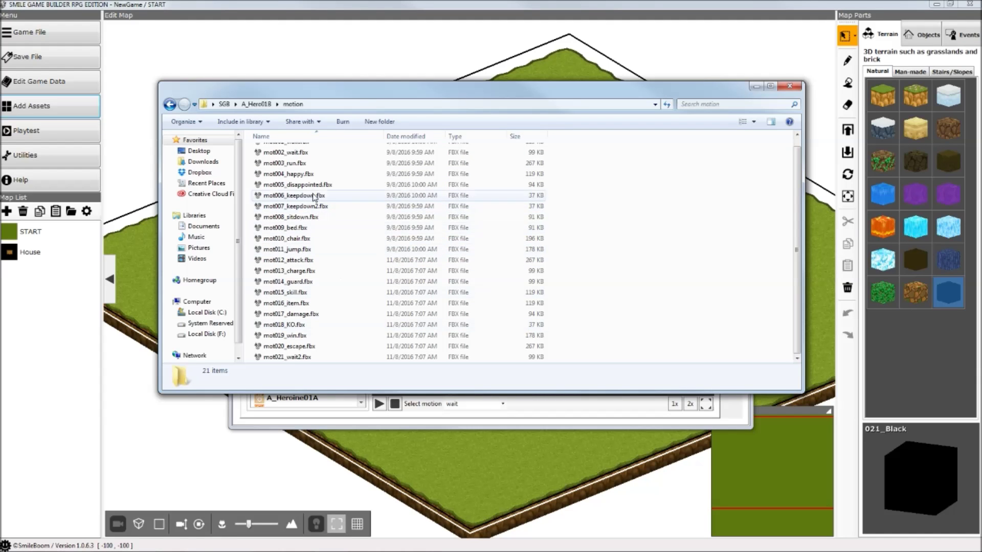
click(169, 104)
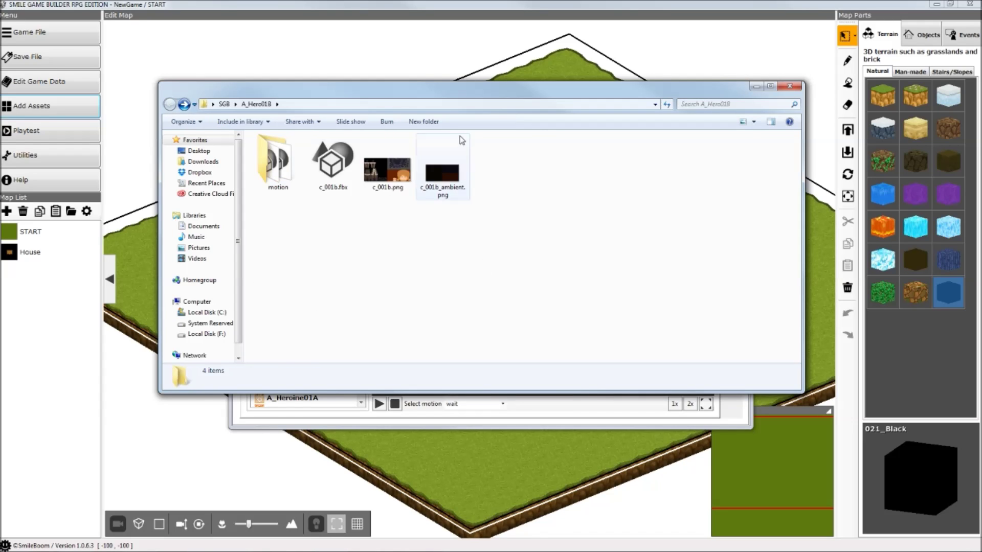
drag(496, 93, 575, 119)
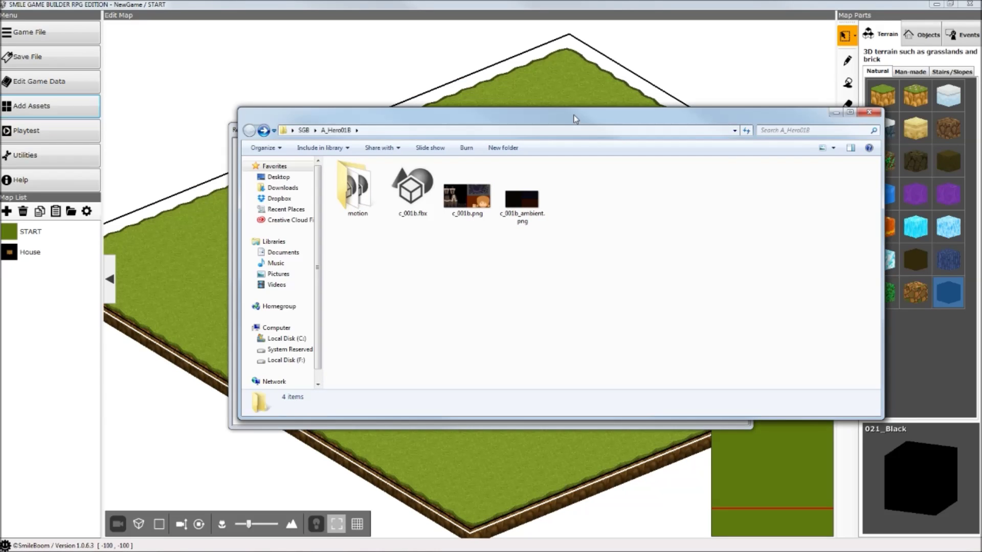
Step: Delete the default cube in Blender
click(430, 545)
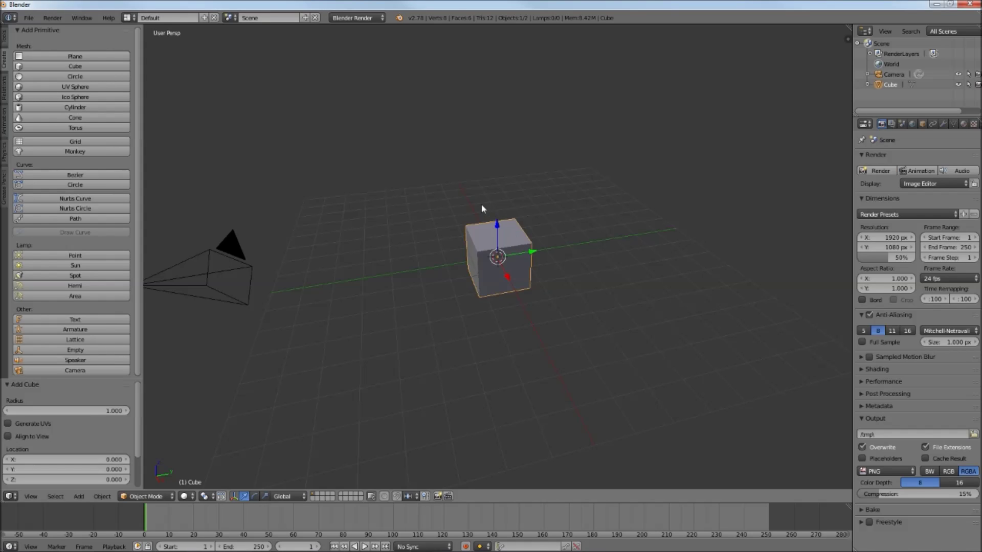
key(x)
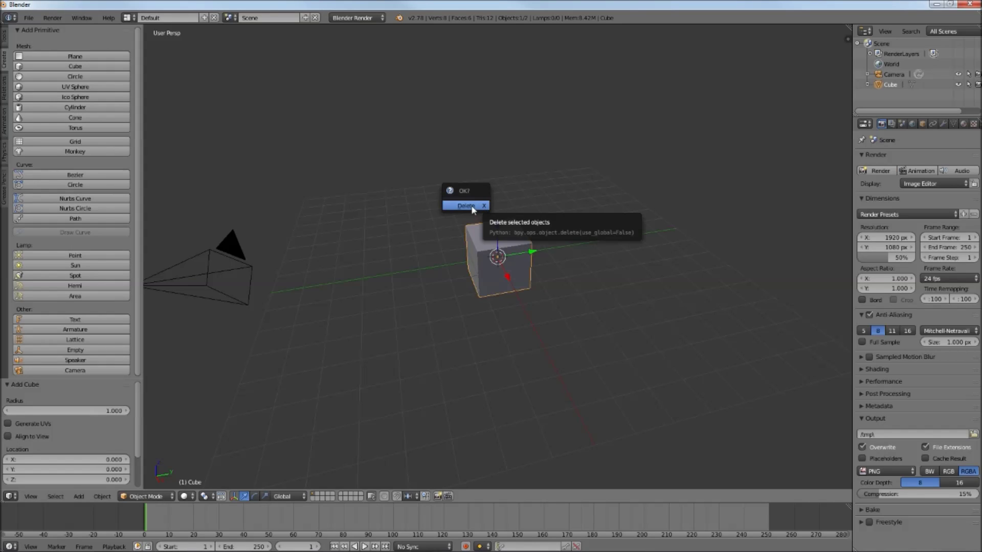
click(470, 204)
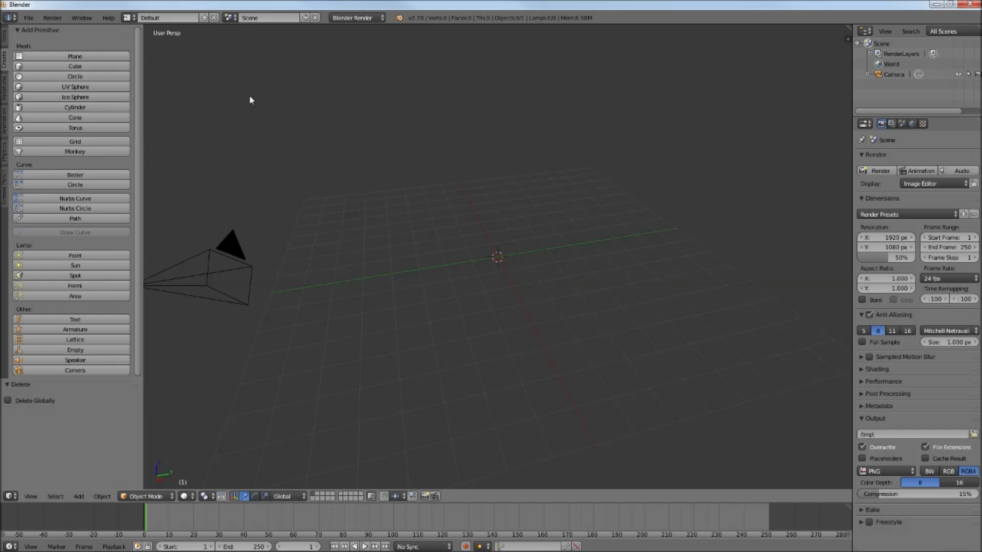
Step: Import c_001b.fbx from Desktop\SGB\A_Hero01B as an FBX file
click(29, 19)
mouse_move(60, 205)
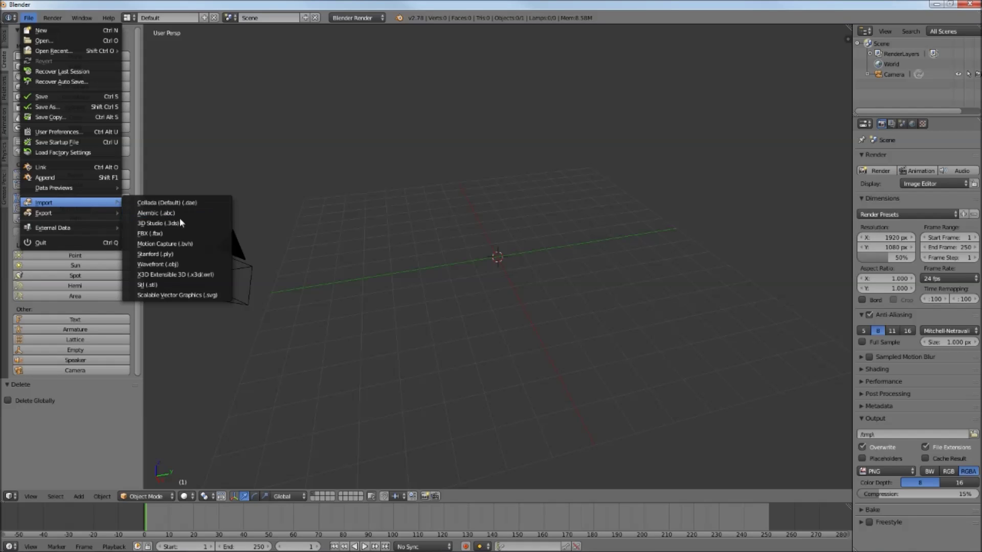
click(167, 234)
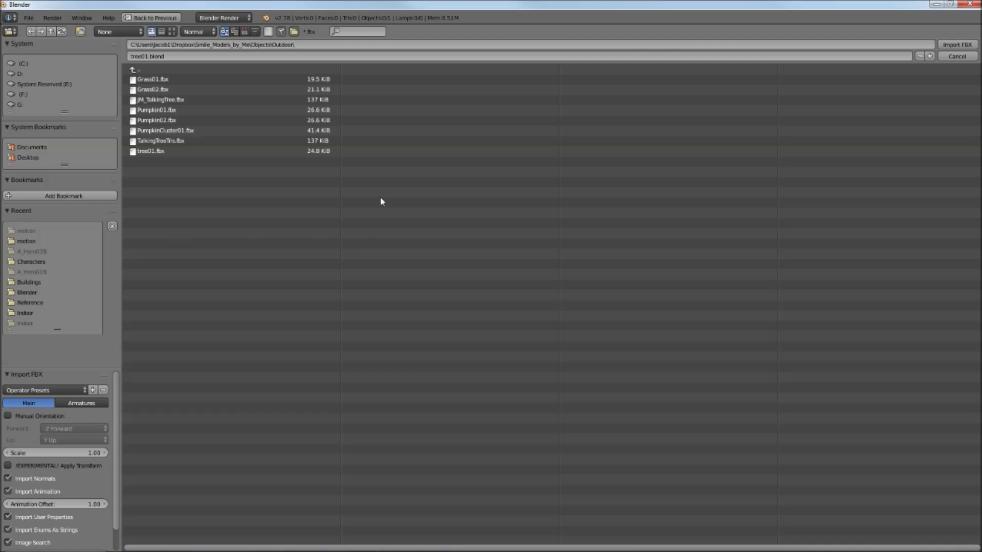
click(36, 157)
click(145, 109)
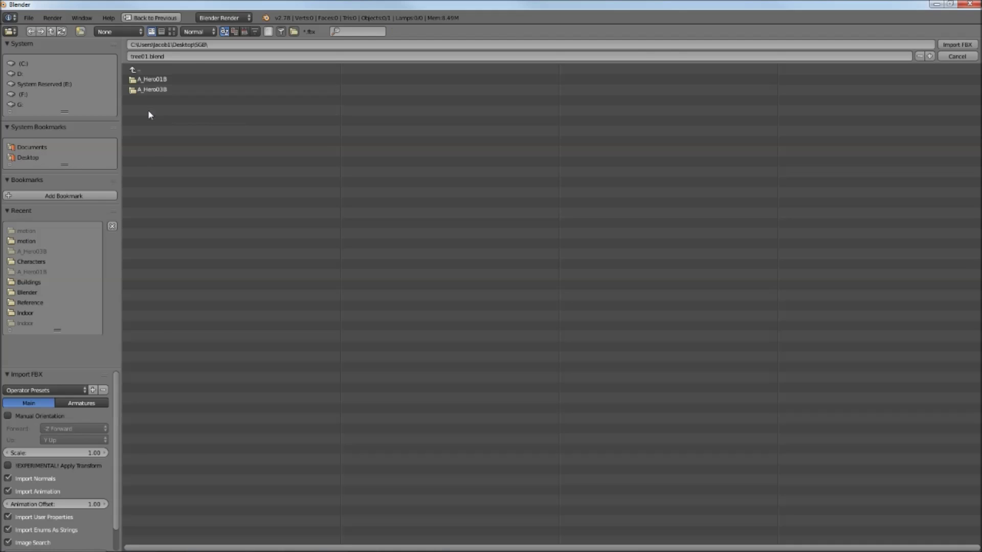
click(173, 81)
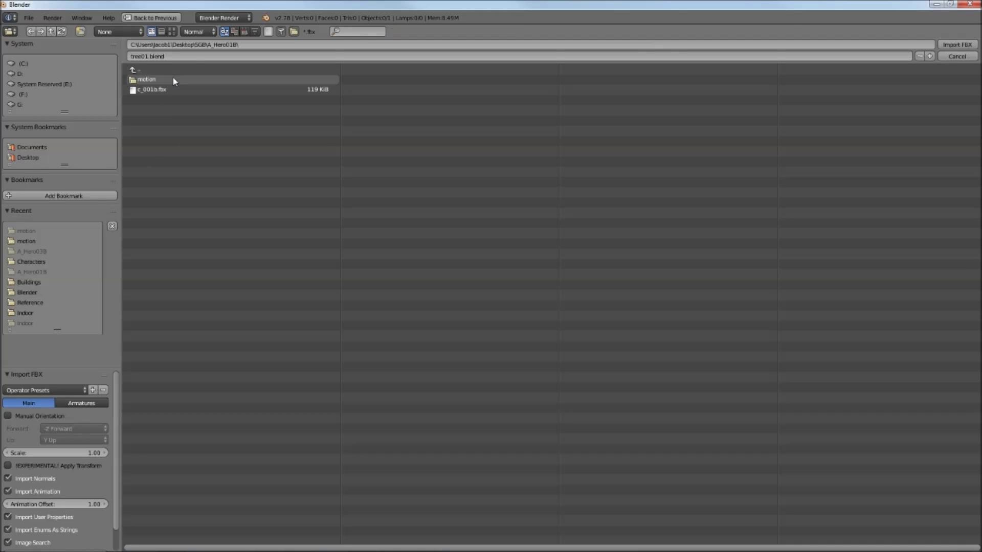
click(171, 92)
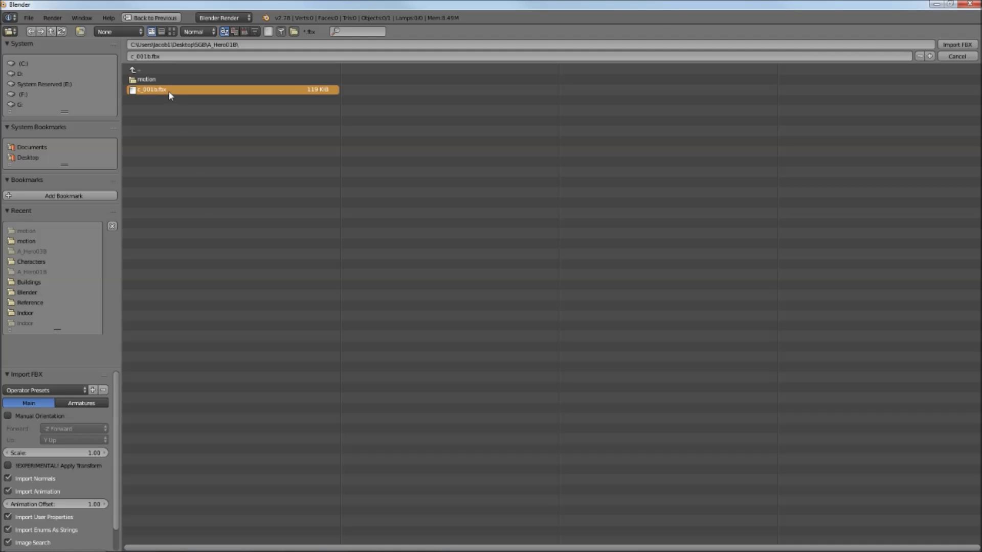
key(Return)
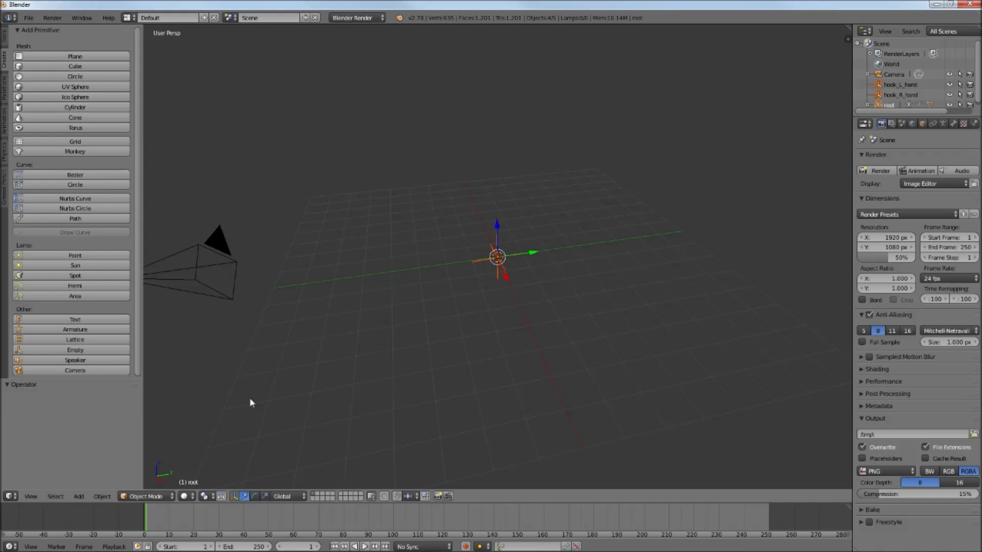
Step: Set the pivot point to 3D Cursor and scale the imported hero by 100
click(207, 497)
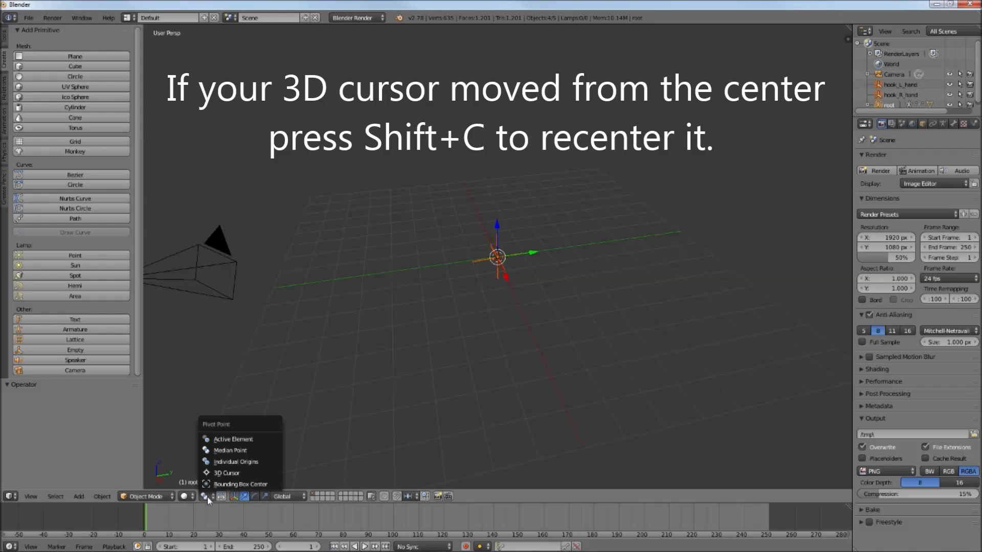
click(242, 474)
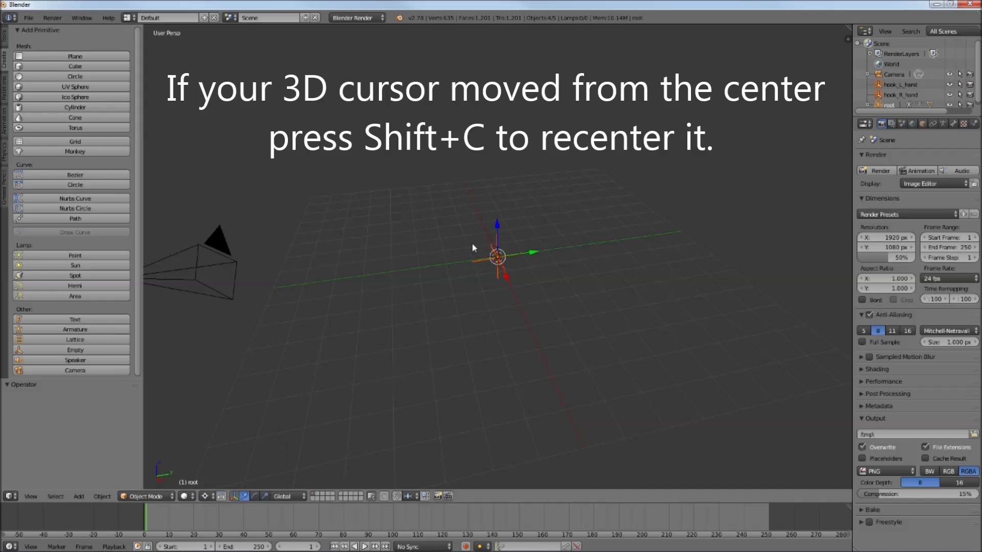
key(s)
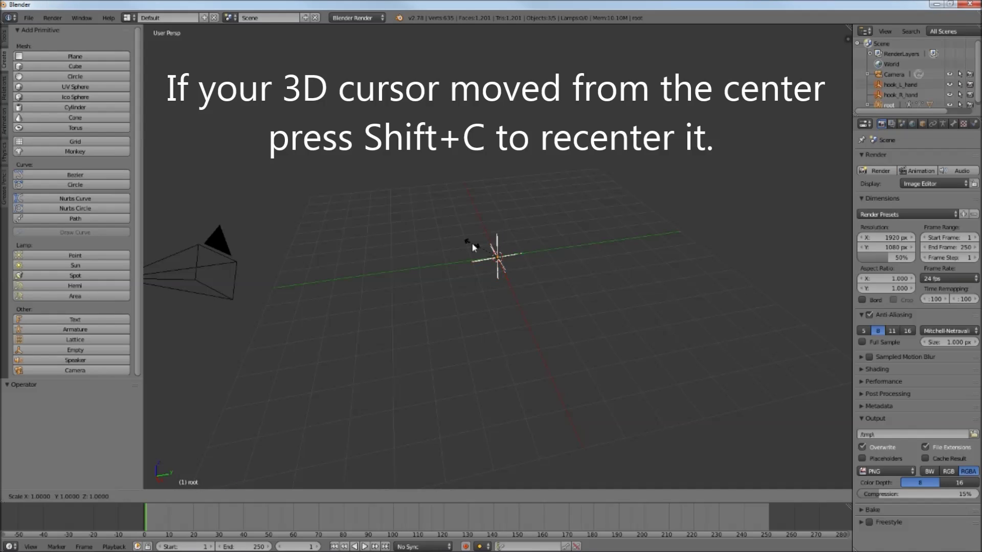
text(100)
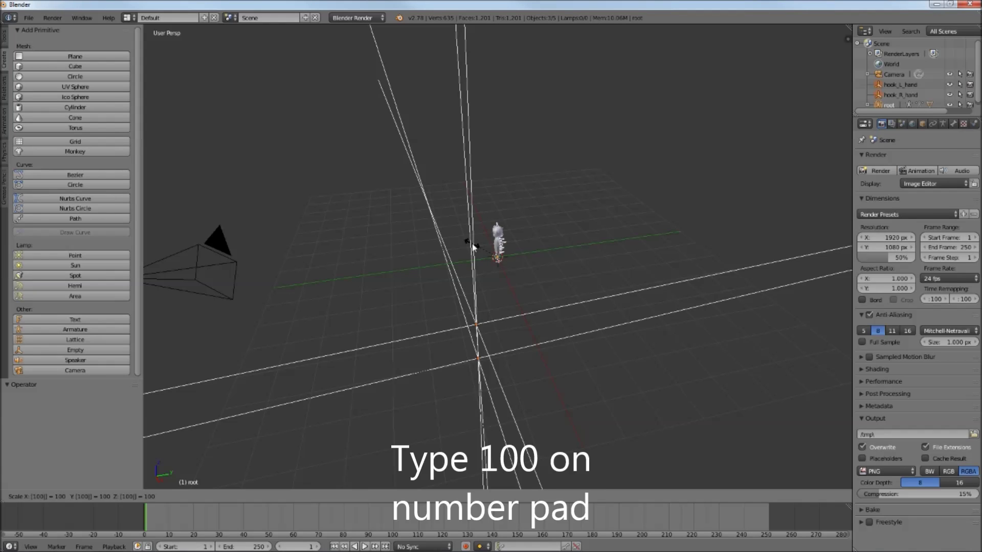
key(Return)
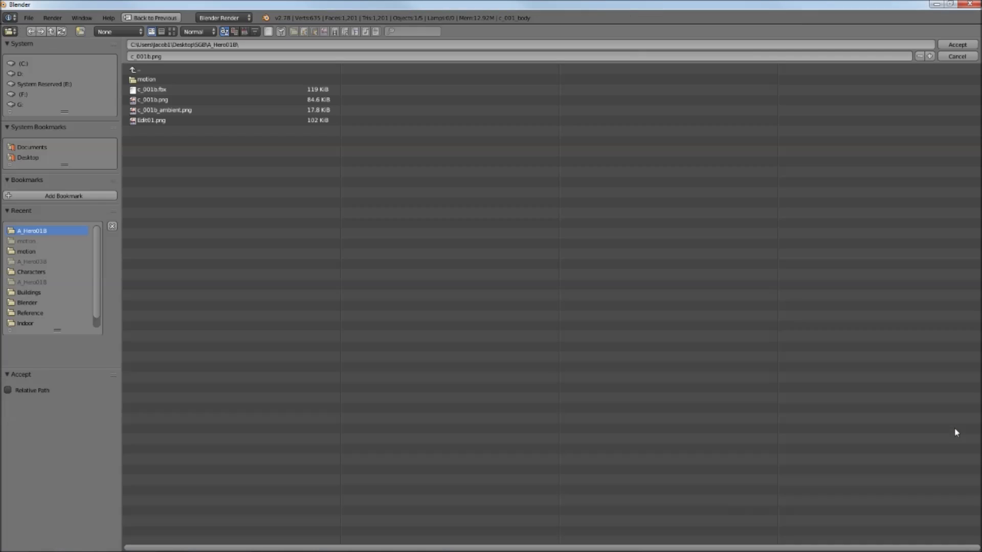
Step: Load Edit01.png as the image of the c_001_body1 texture
click(954, 426)
click(149, 121)
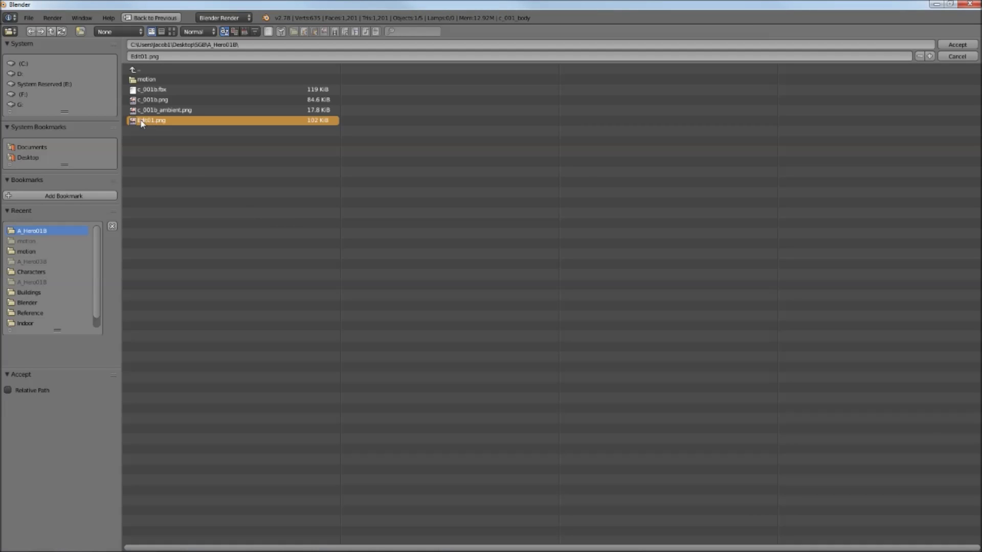
double_click(148, 123)
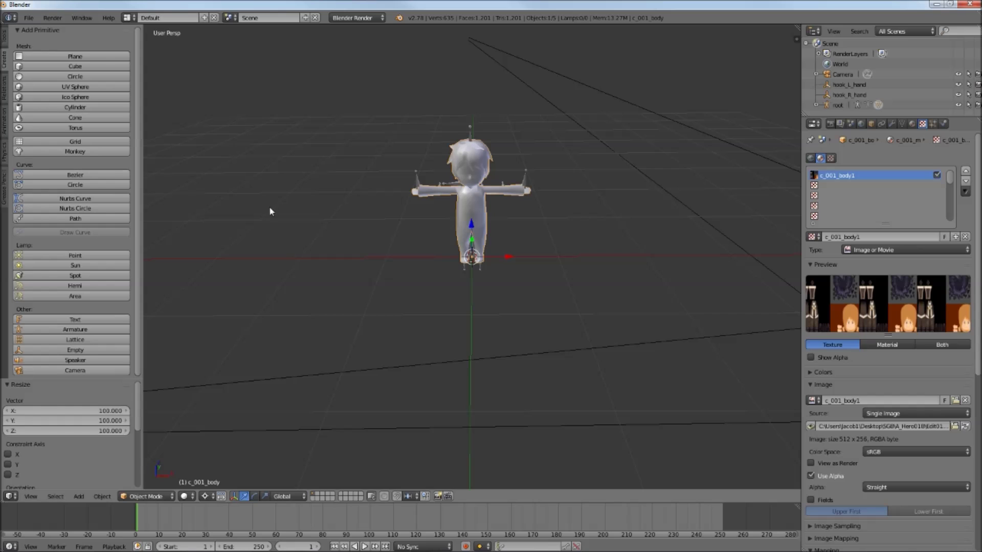
Step: Switch the viewport shading to Texture and toggle Edit Mode on the body mesh
click(187, 497)
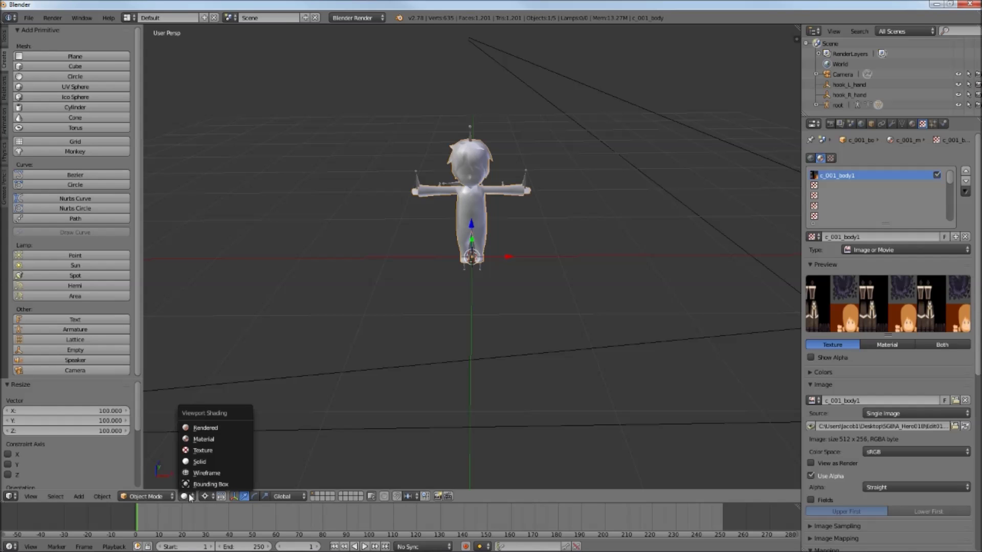
click(187, 496)
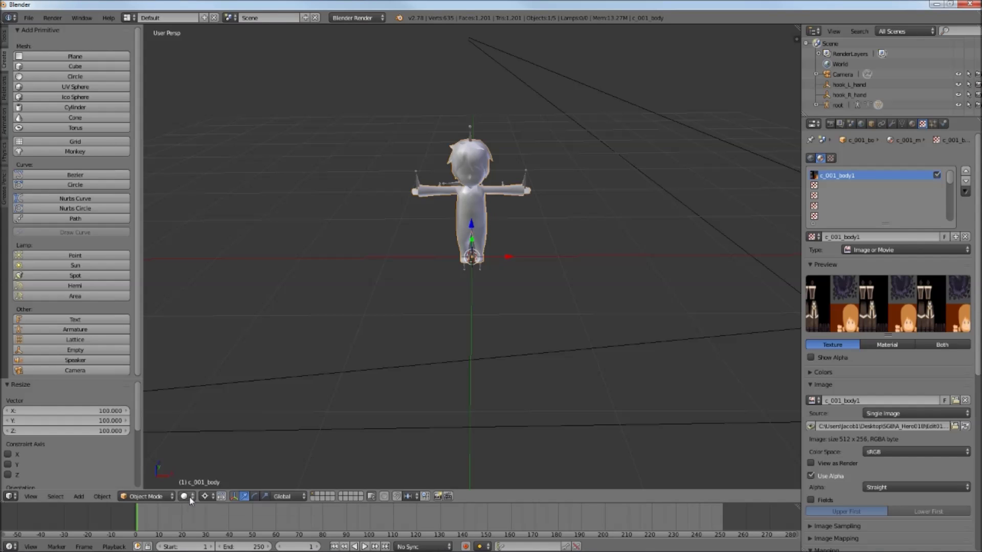
click(187, 496)
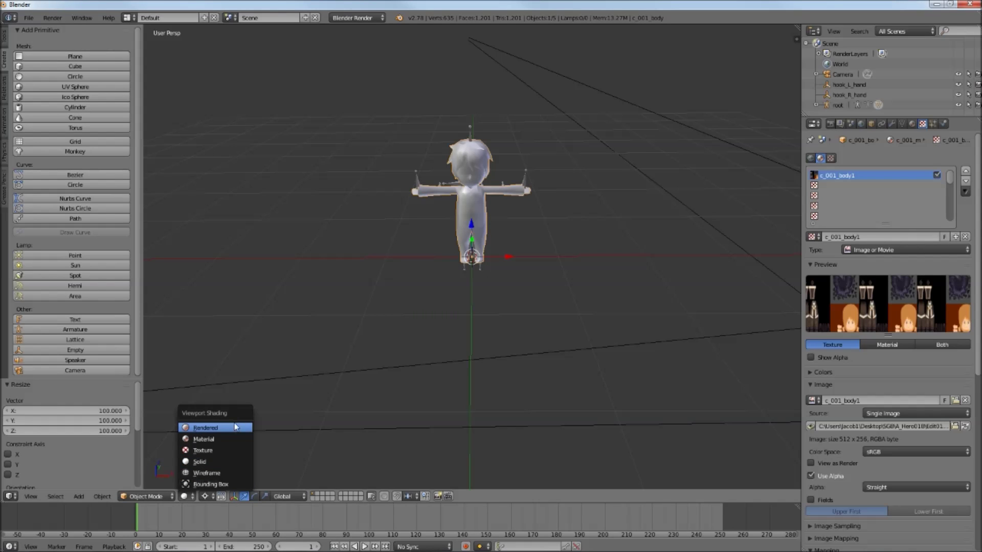
click(201, 453)
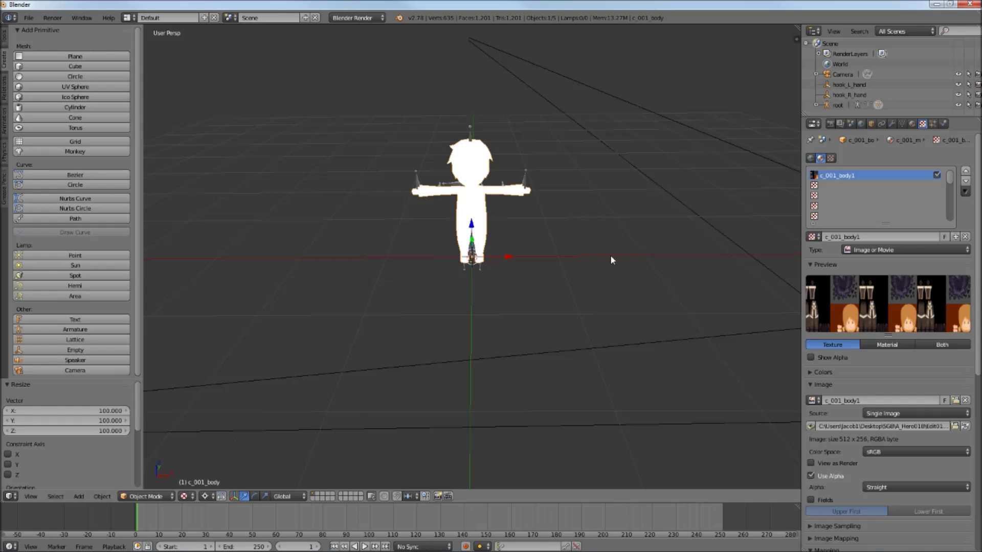
key(Tab)
key(Tab)
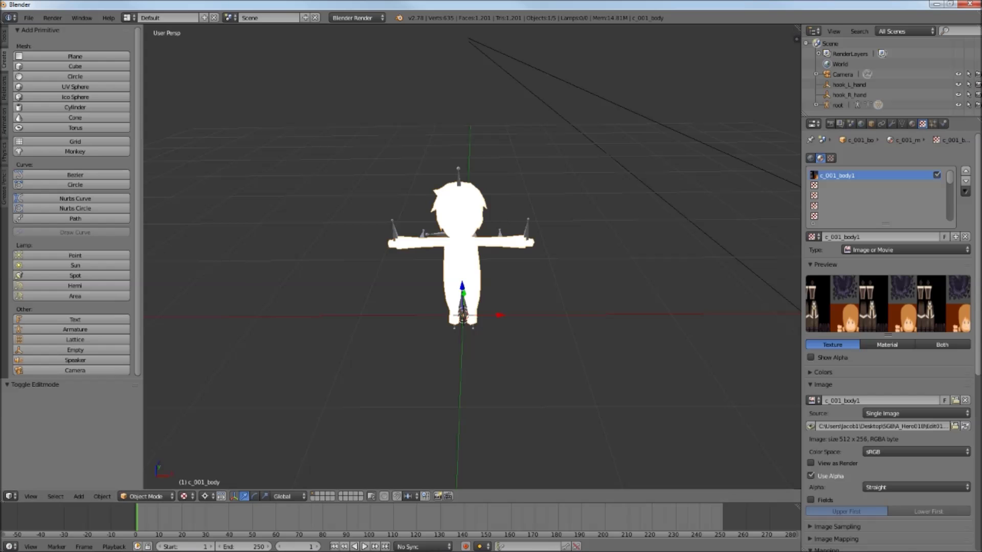
Step: Split the 3D view and make the right half a UV/Image Editor
drag(796, 27, 435, 86)
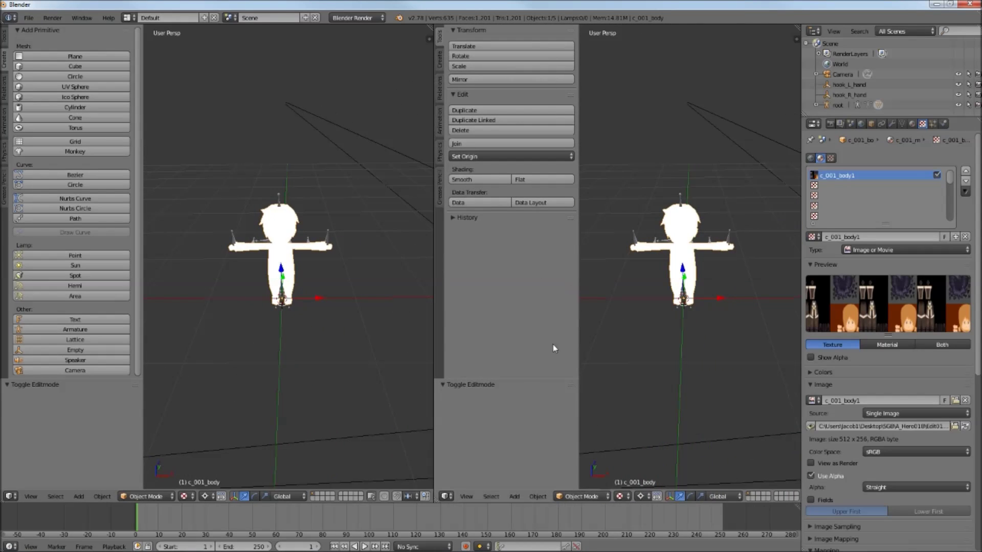
click(447, 497)
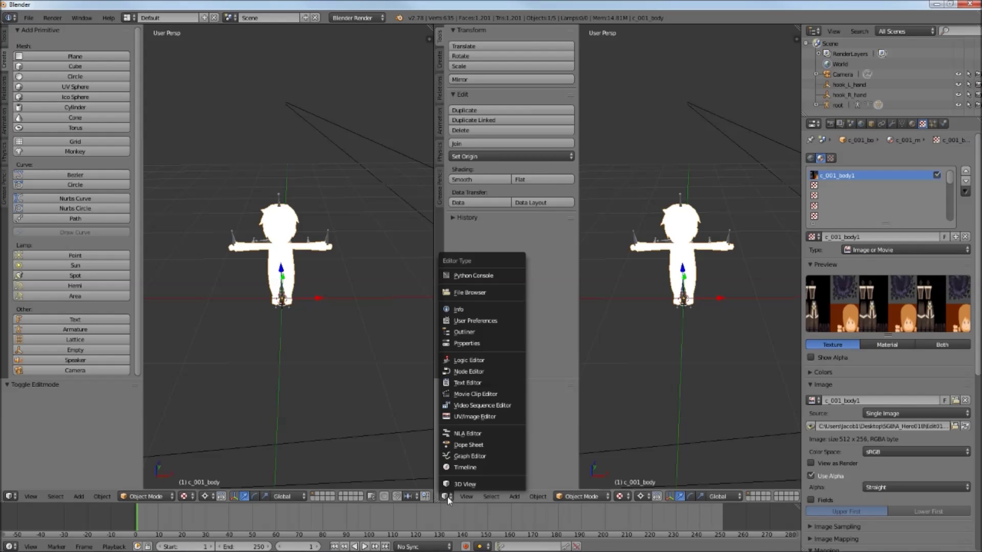
click(483, 417)
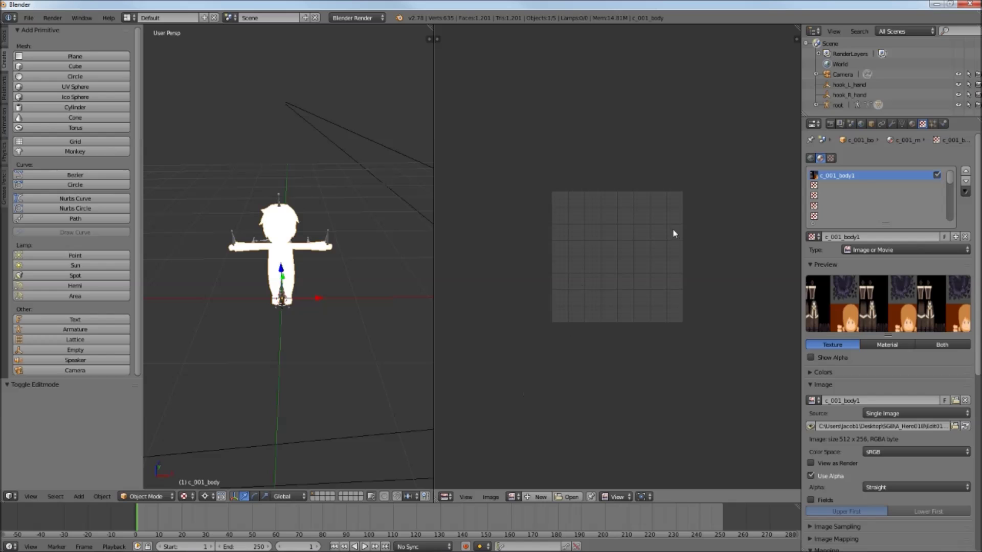
Step: Select the c_001_body mesh and enter Edit Mode to show its UV layout
right_click(295, 269)
right_click(295, 269)
scroll(294, 269, up, 2)
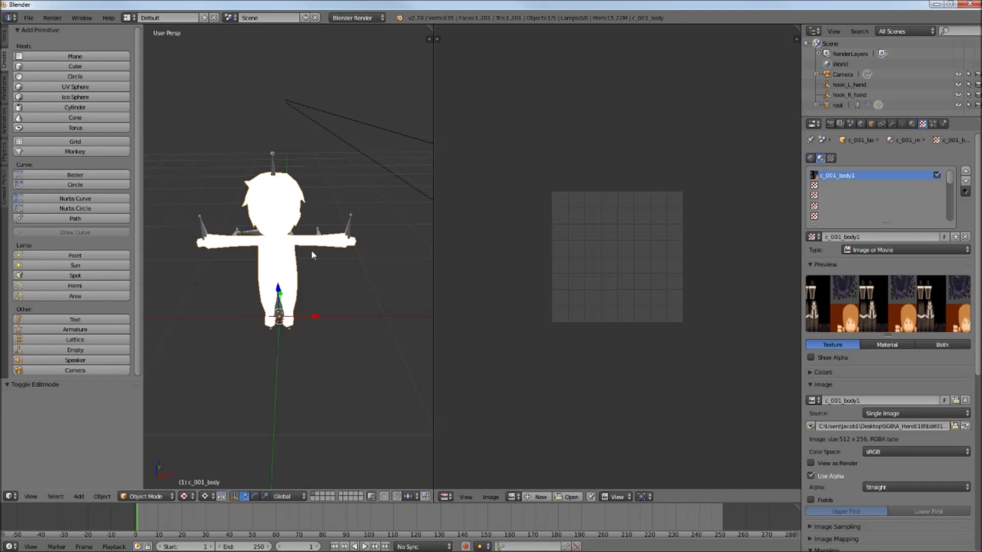
key(Tab)
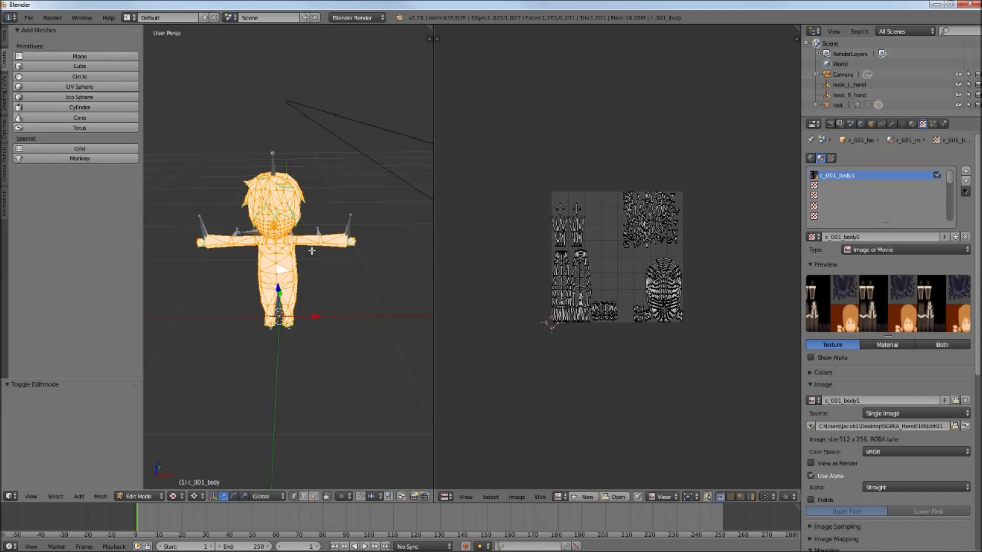
Step: Assign c_001_body1 to the UV layout and return to Object Mode to view the textured hero
click(560, 498)
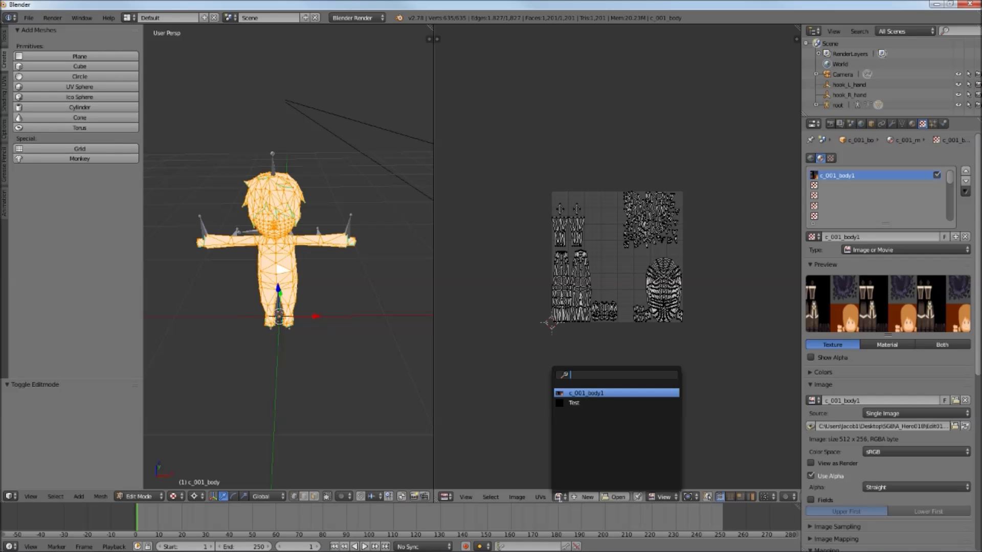
click(592, 393)
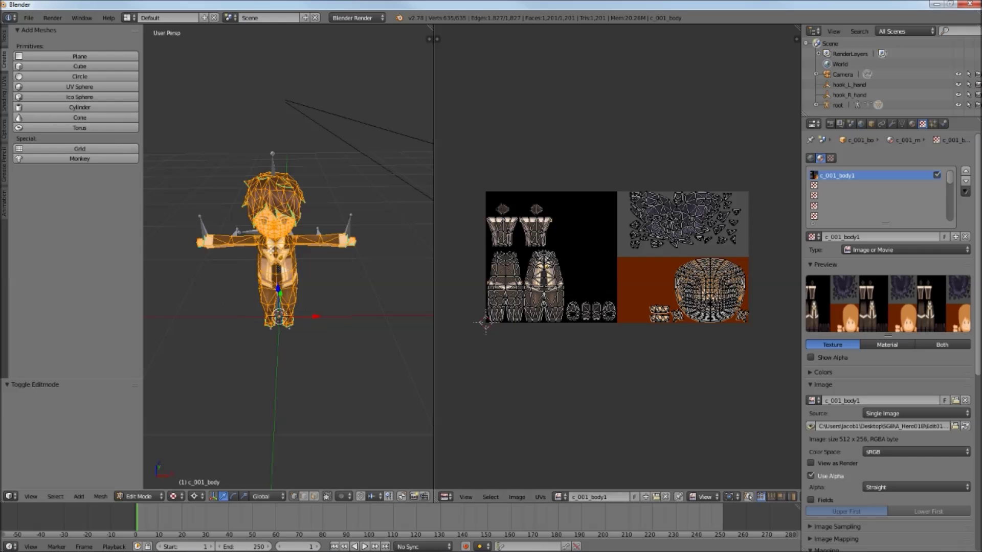
scroll(272, 290, up, 1)
scroll(273, 290, up, 5)
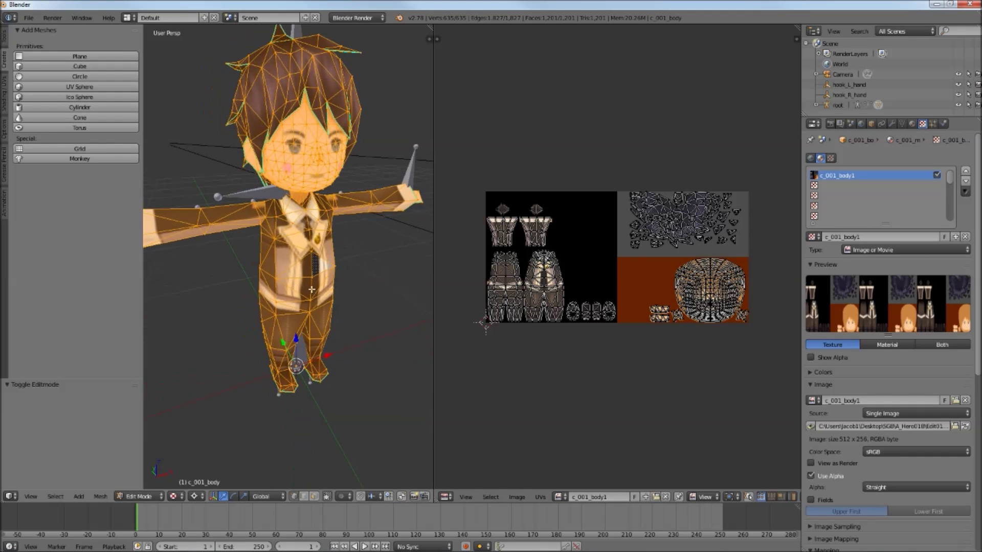
key(Tab)
middle_drag(355, 266, 296, 279)
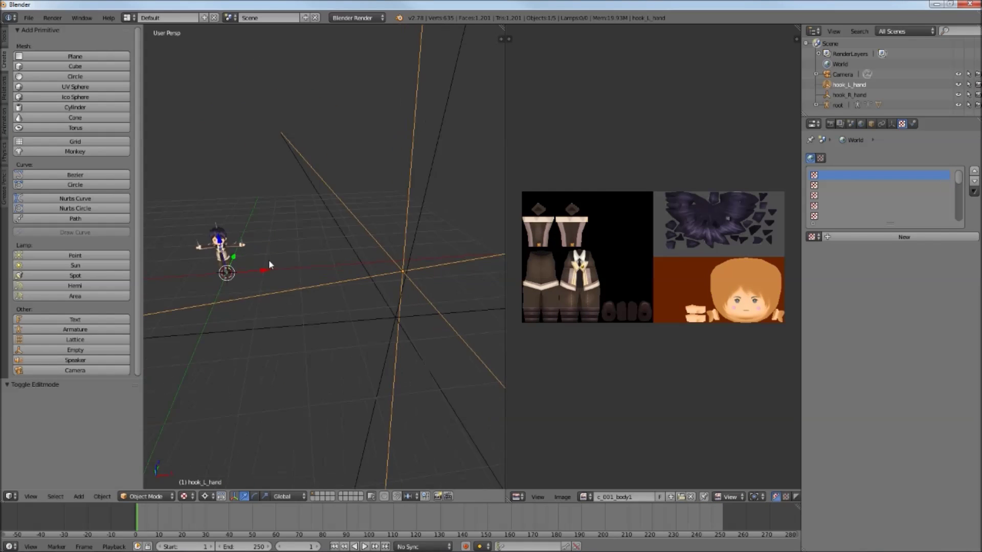
Step: Select the hook_L_hand empty near the character's hands
middle_drag(269, 259, 265, 270)
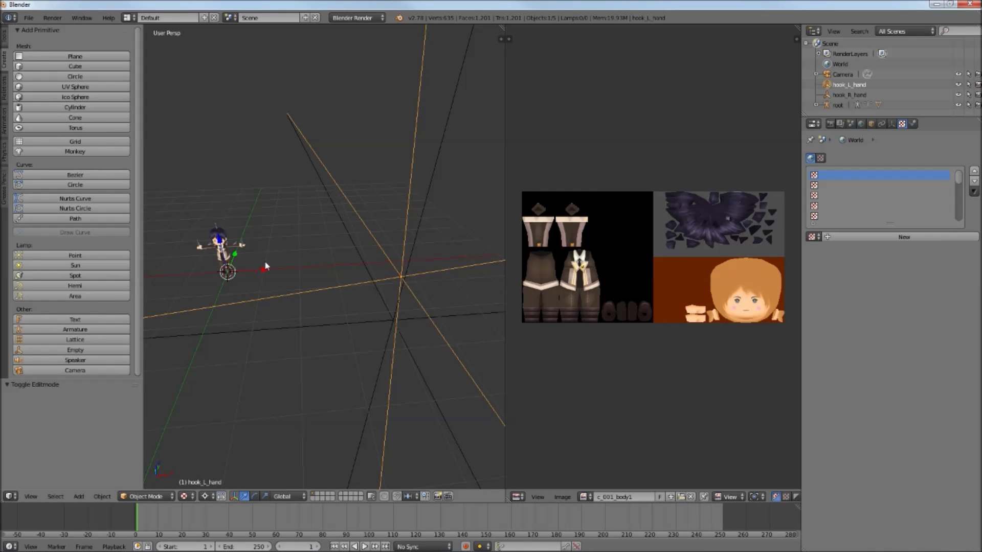
middle_drag(293, 257, 270, 271)
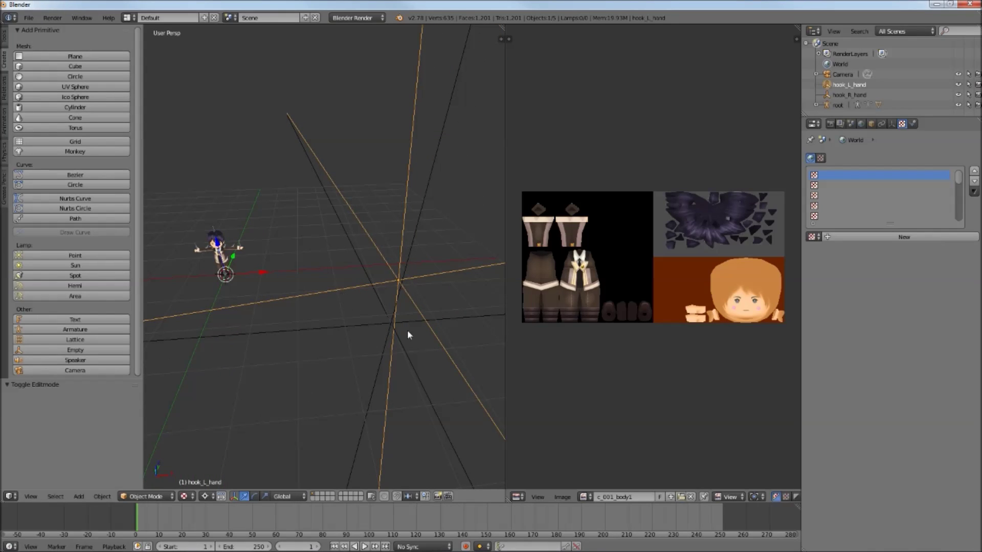
right_click(389, 327)
right_click(398, 283)
right_click(392, 326)
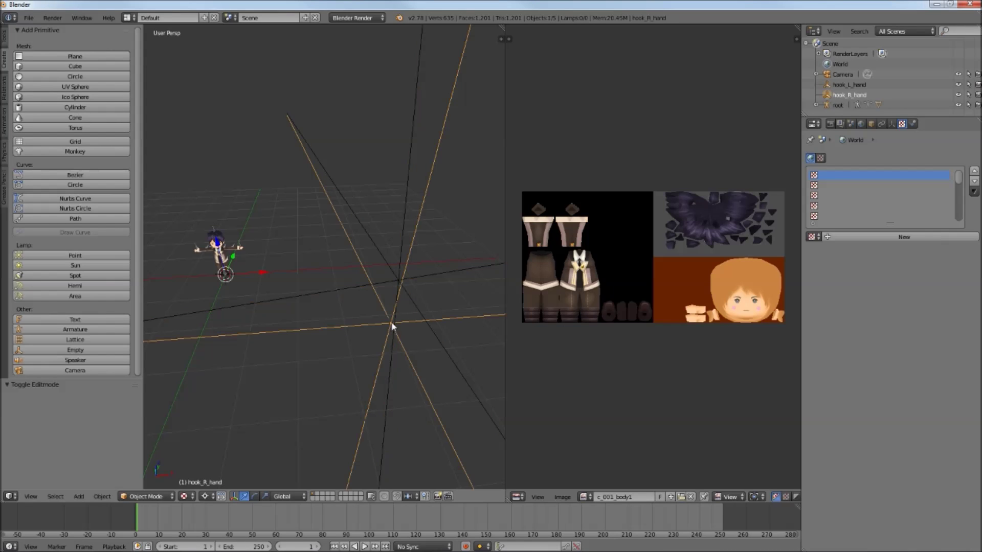
right_click(395, 279)
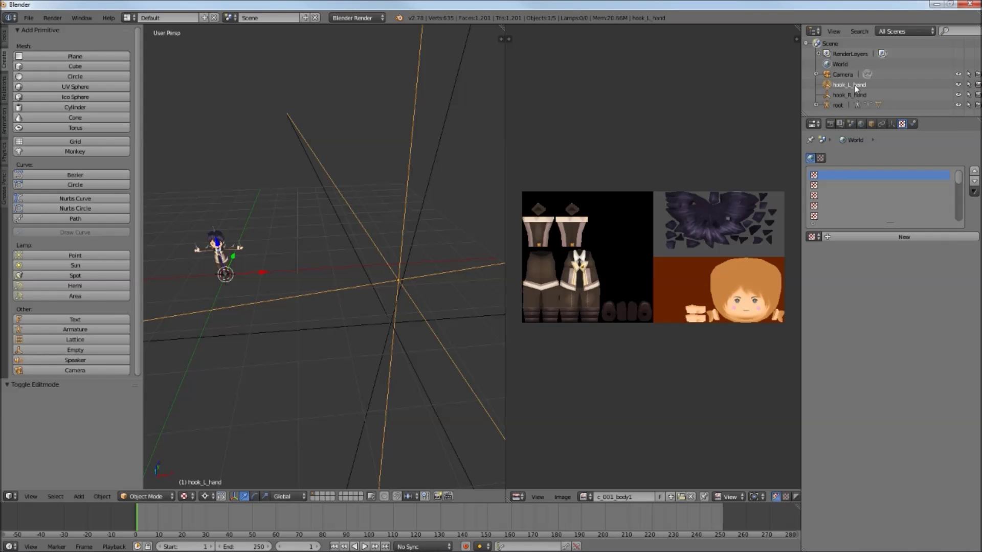
Step: Set hook_L_hand's parent to root, Parent Type Bone, bone L_Hand, then select hook_R_hand
click(872, 125)
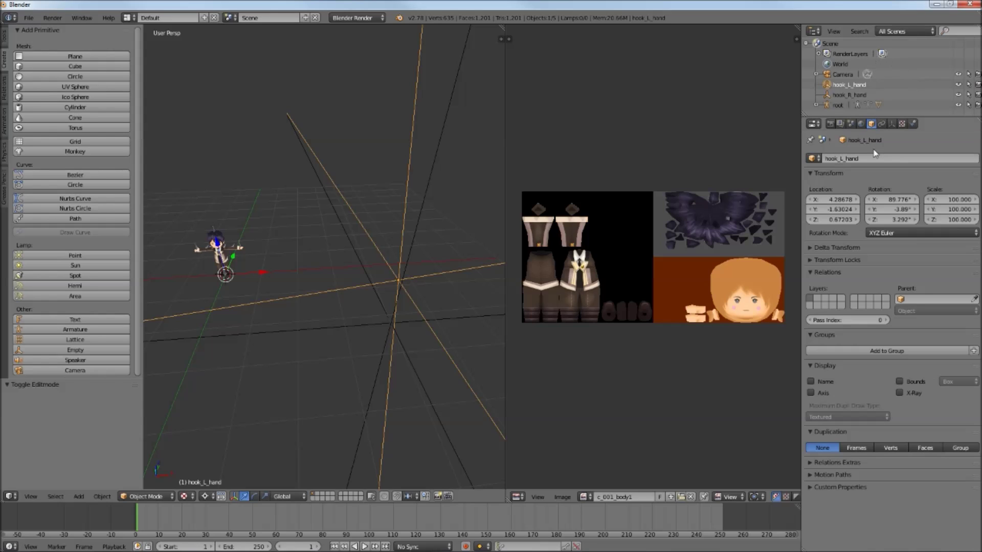
click(921, 300)
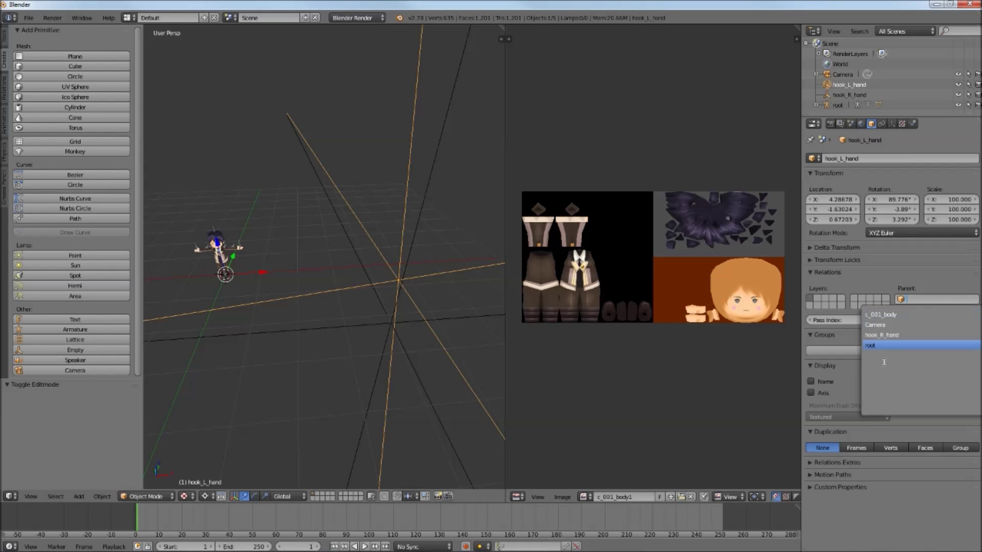
click(884, 345)
click(926, 312)
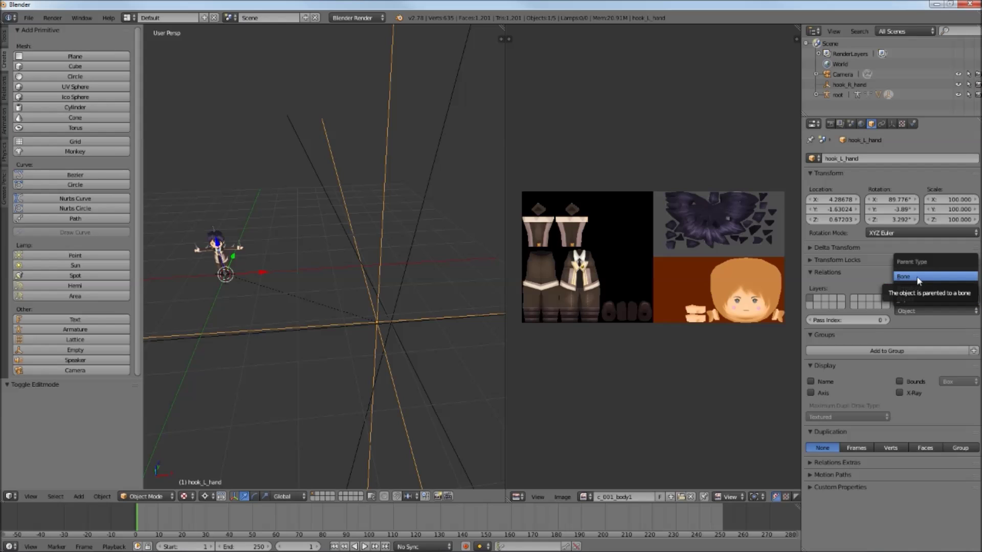
click(918, 279)
click(921, 321)
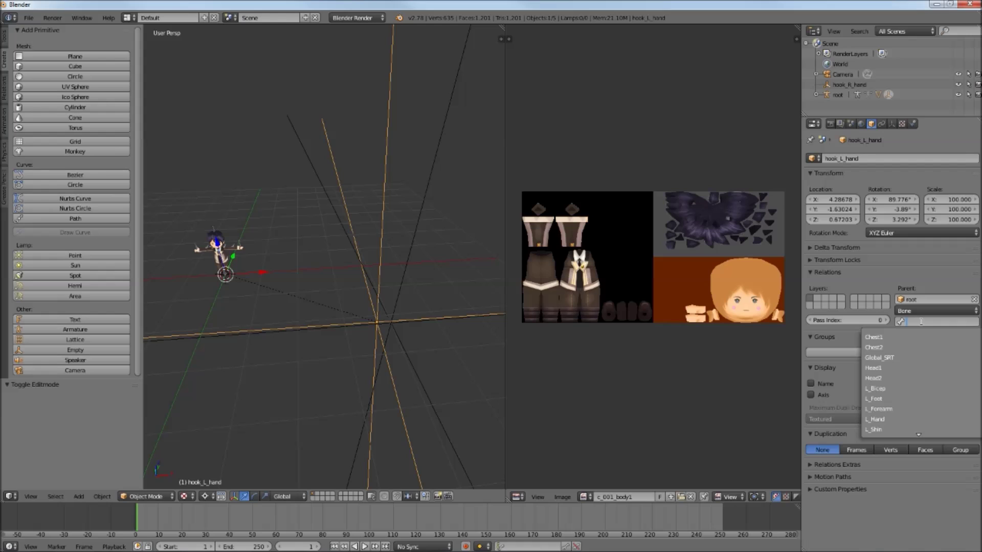
click(904, 420)
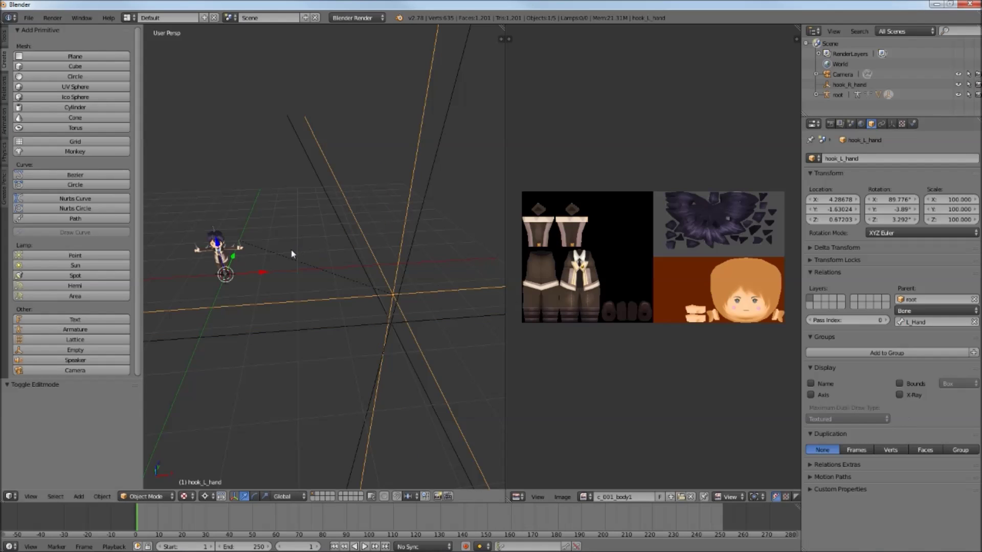
right_click(390, 328)
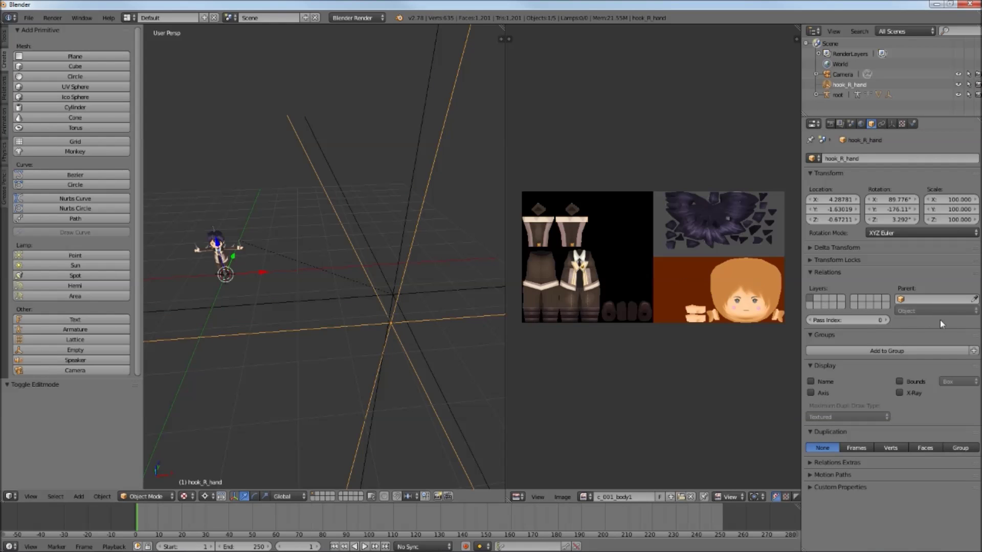
Step: Set hook_R_hand's parent to root with Parent Type Bone and parent bone R_Hand
click(929, 299)
click(894, 345)
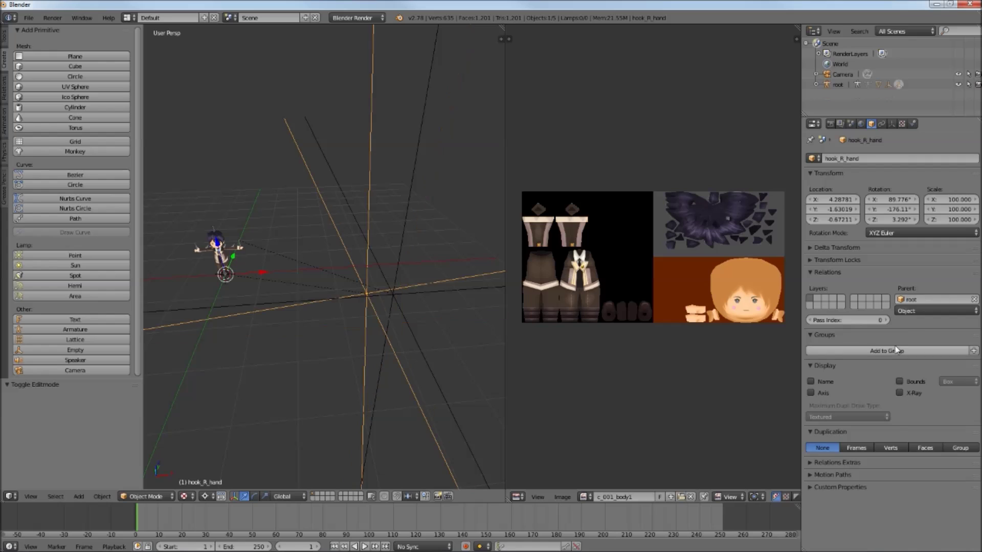
click(926, 311)
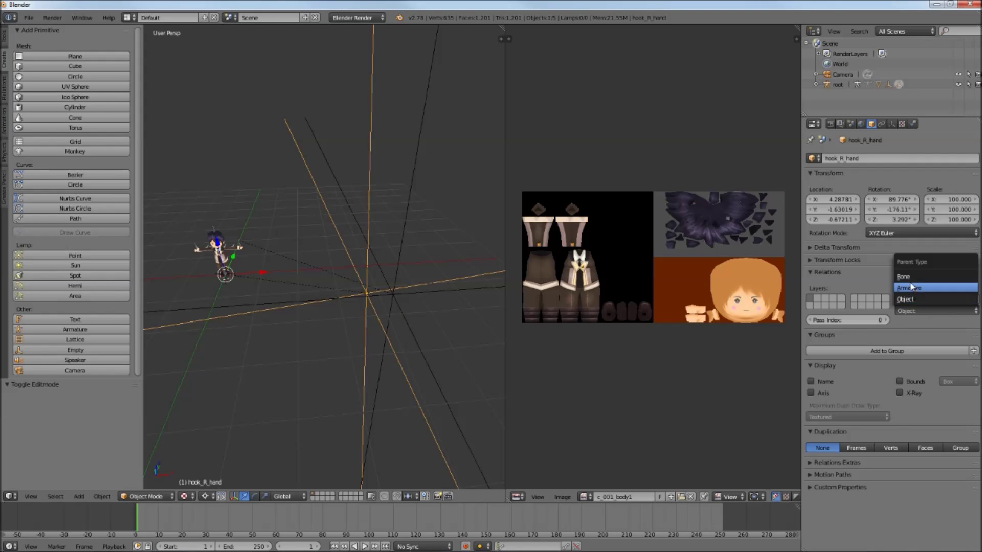
click(907, 277)
click(928, 322)
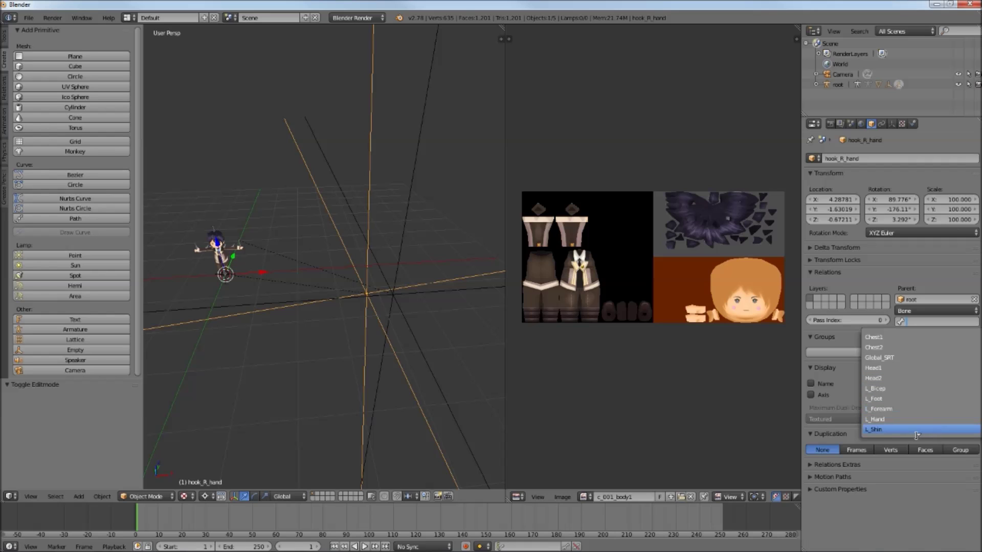
scroll(917, 429, down, 4)
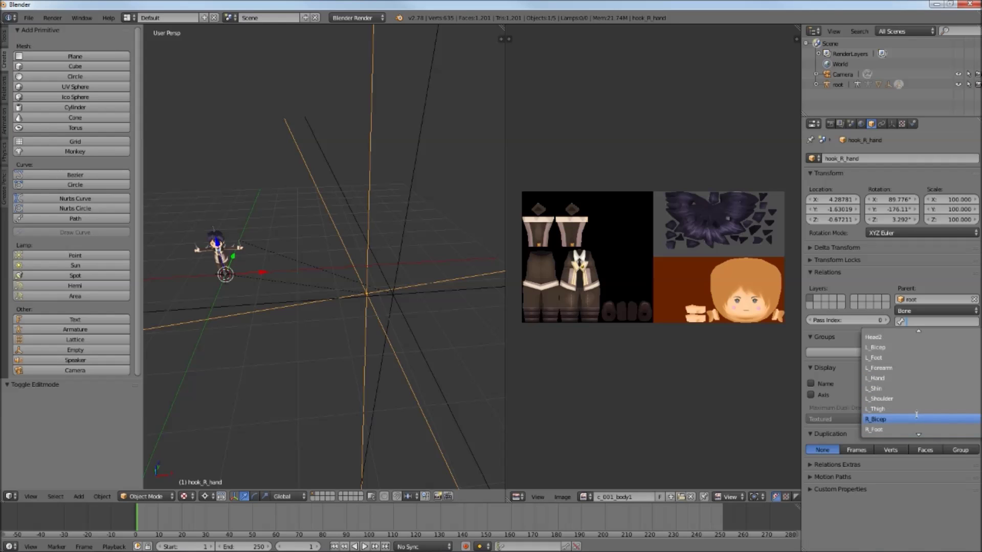
scroll(916, 419, down, 3)
click(895, 420)
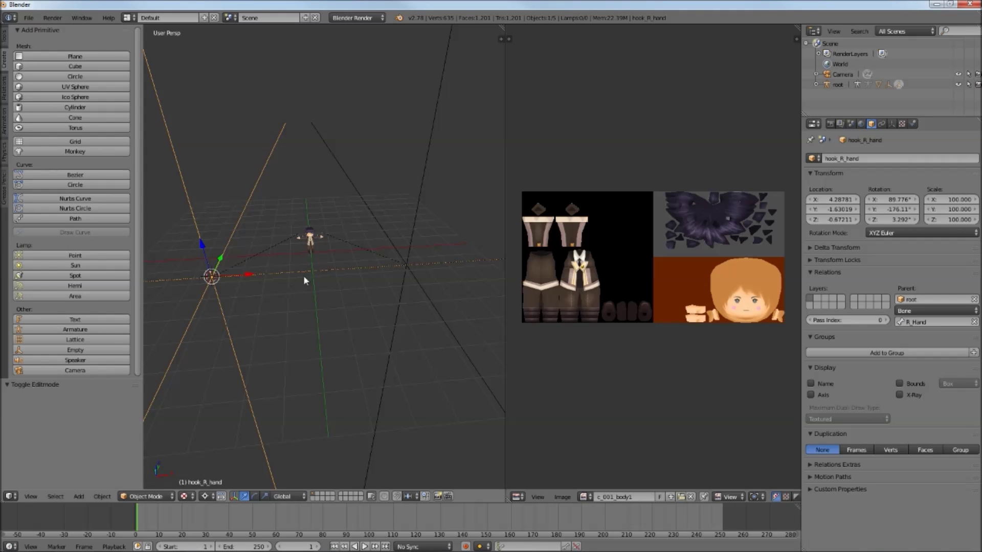
middle_drag(250, 308, 234, 290)
scroll(274, 321, up, 2)
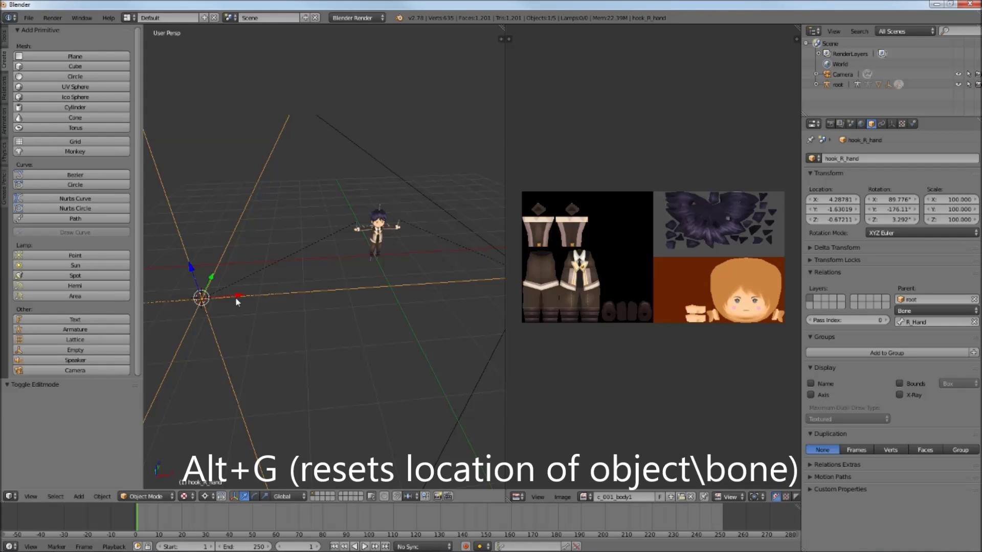
Step: Clear the locations of hook_R_hand and hook_L_hand to 0, 0, 0 with Alt+G
key(alt+g)
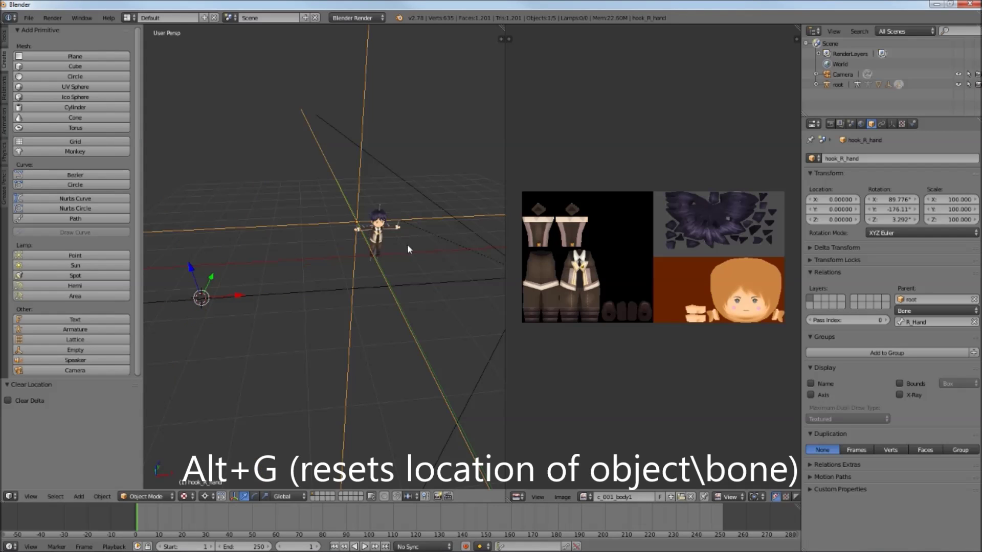
middle_drag(407, 249, 299, 272)
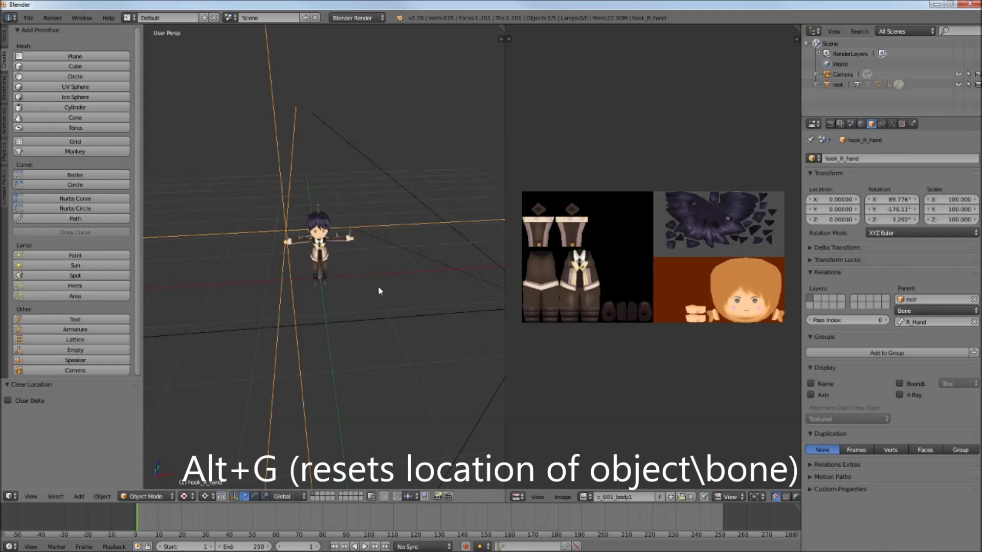
middle_drag(378, 290, 414, 308)
shift+right_click(497, 317)
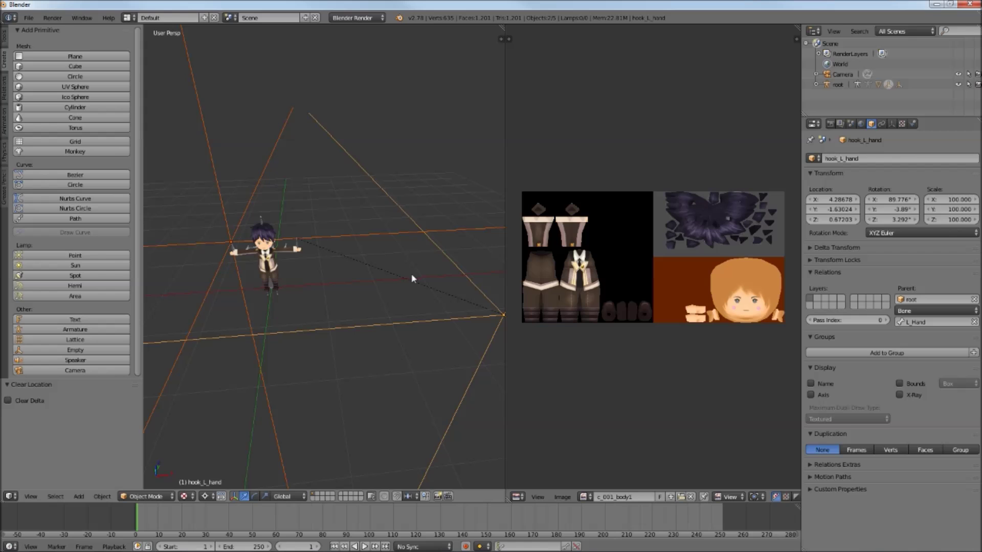
key(alt+g)
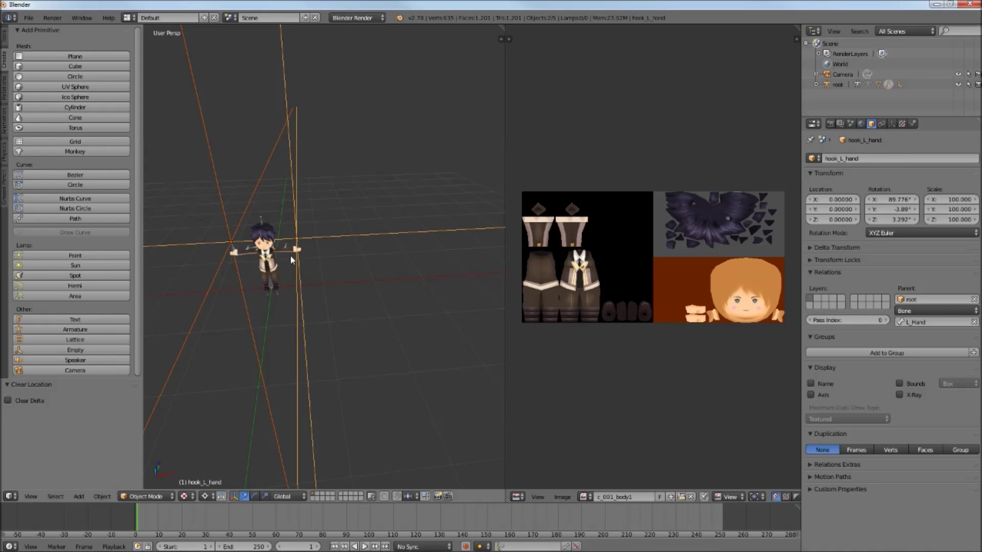
middle_drag(261, 273, 372, 249)
scroll(302, 312, up, 4)
Step: Clear the rotation of hook_R_hand and hook_L_hand to 0°, 0°, 0°, then inspect both hooks
right_click(376, 230)
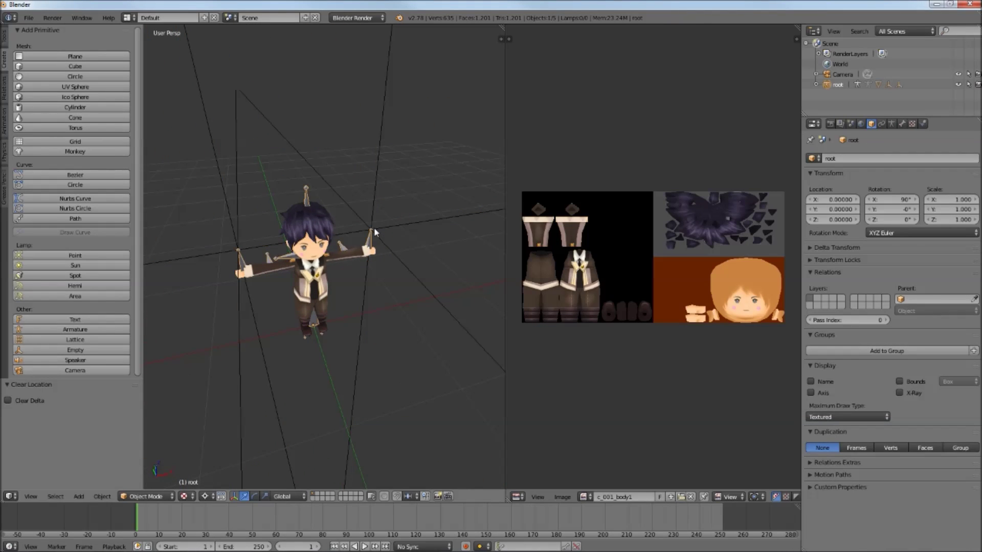
right_click(240, 253)
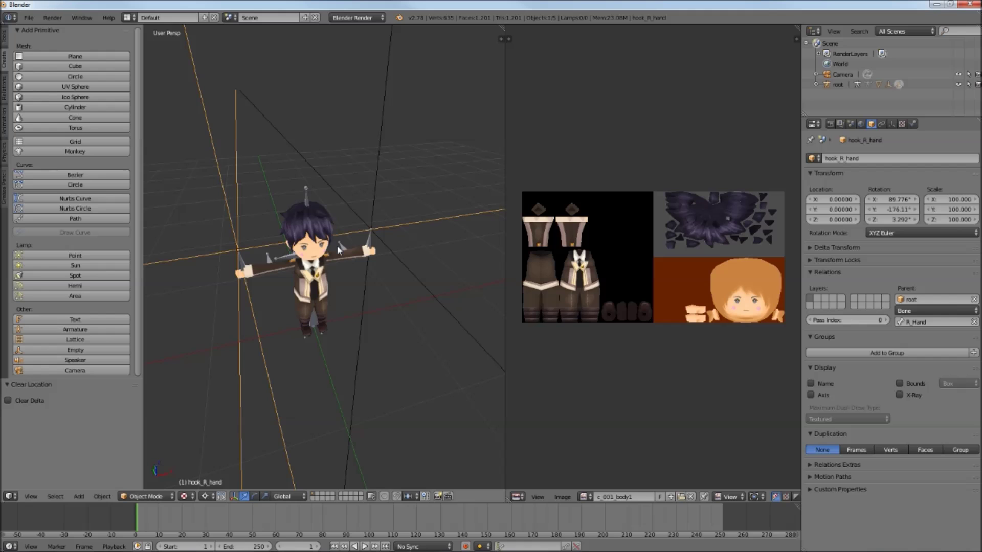
key(alt+r)
right_click(369, 229)
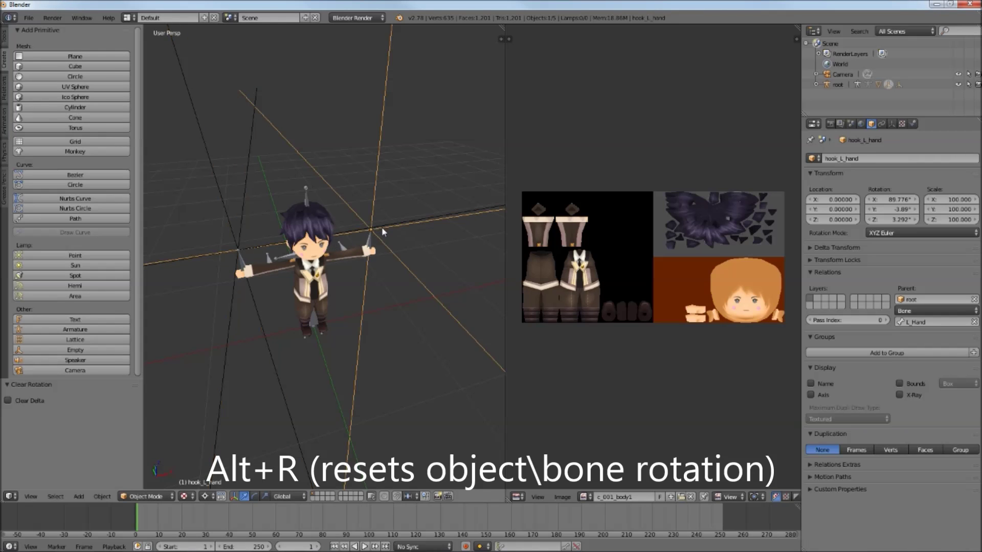
key(alt+r)
middle_drag(395, 228, 389, 258)
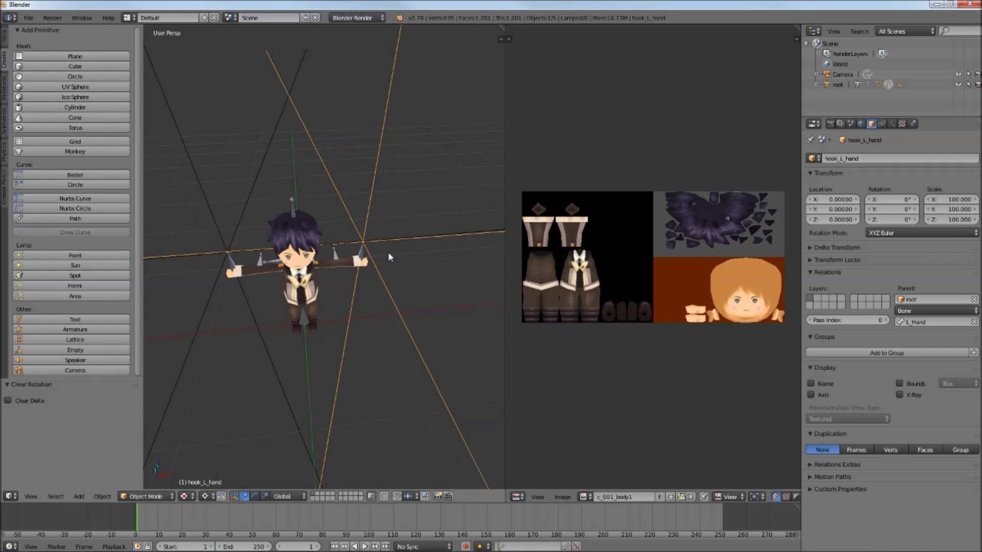
scroll(388, 257, down, 8)
scroll(335, 262, up, 8)
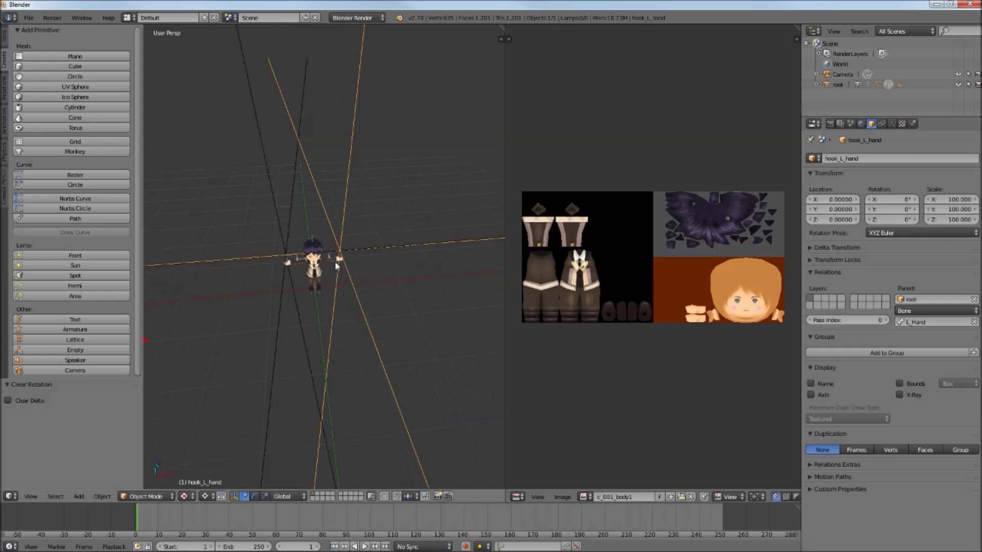
right_click(225, 250)
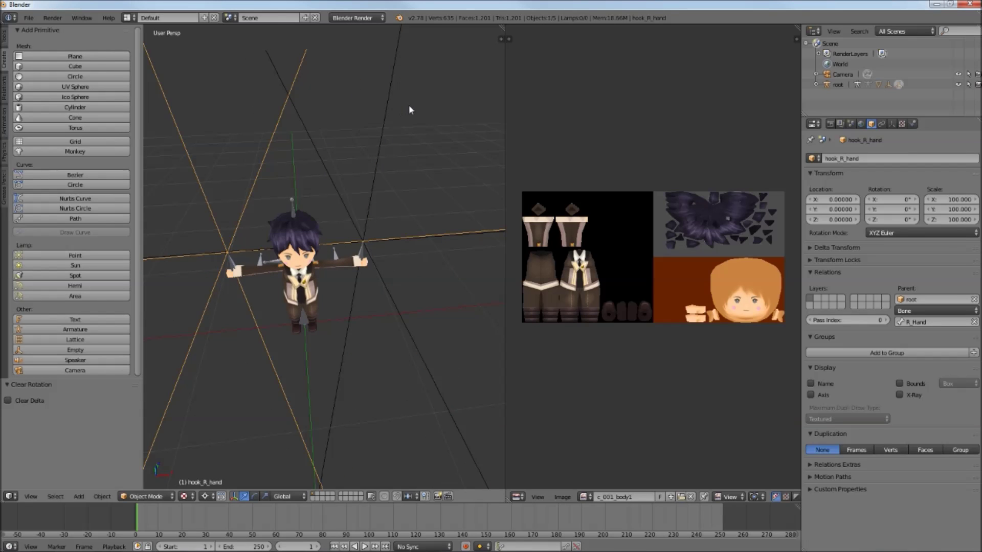
middle_drag(408, 108, 340, 167)
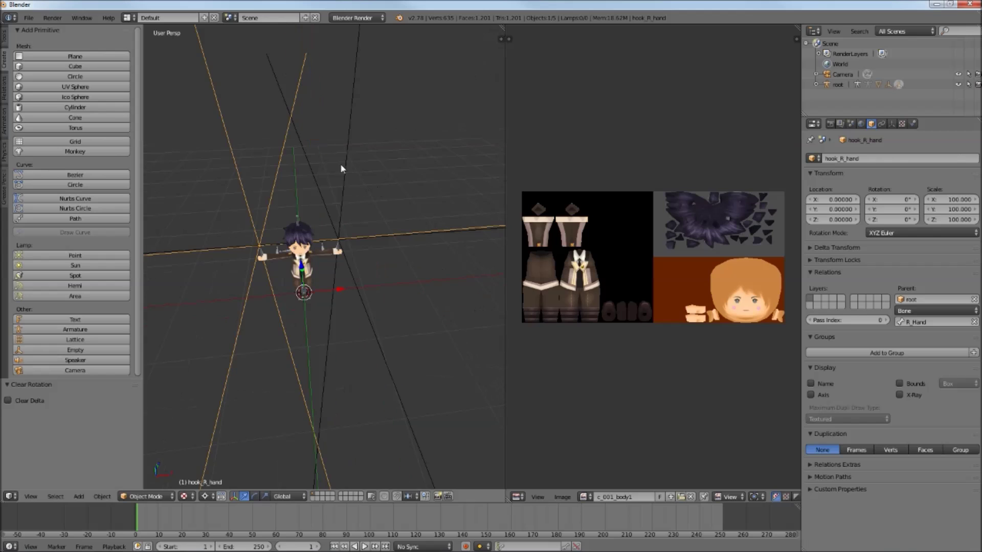
Step: Make transforms pivot on the object, then shrink hook_R_hand to a hand-sized marker (scale 0.969)
click(205, 497)
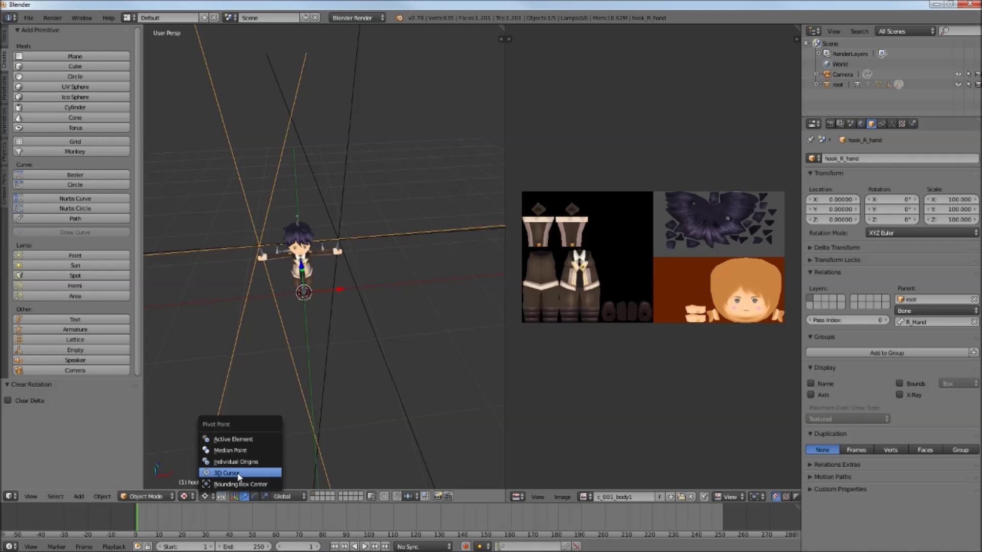
click(254, 451)
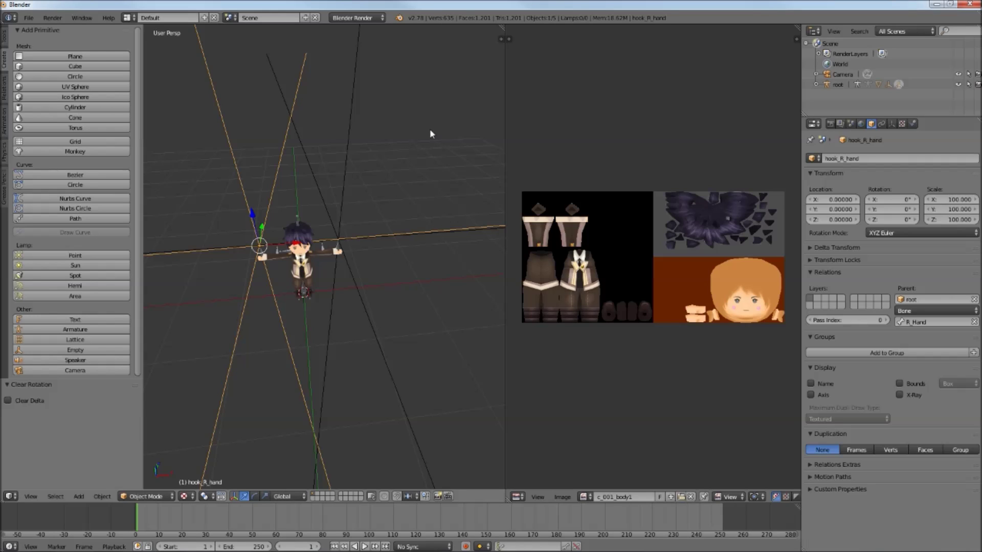
key(s)
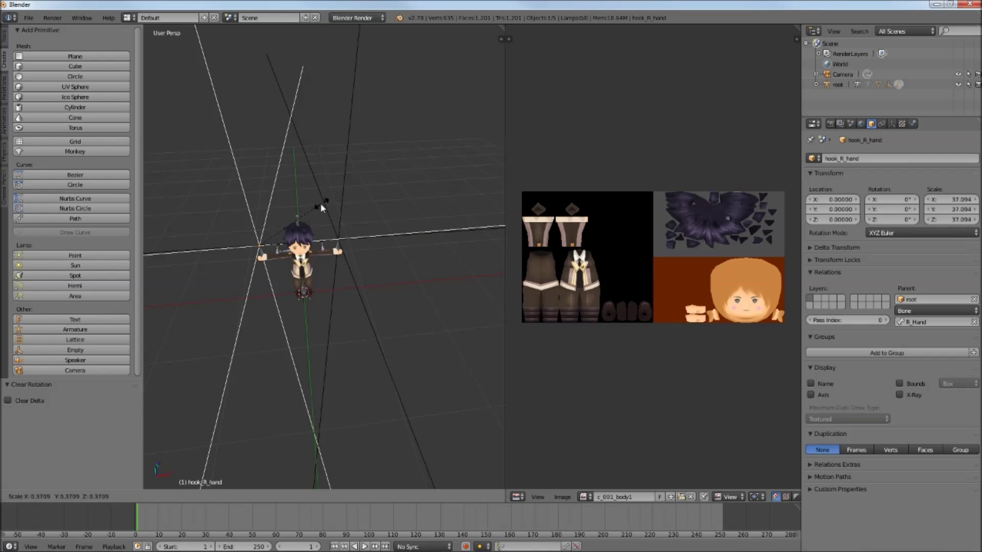
click(273, 238)
key(s)
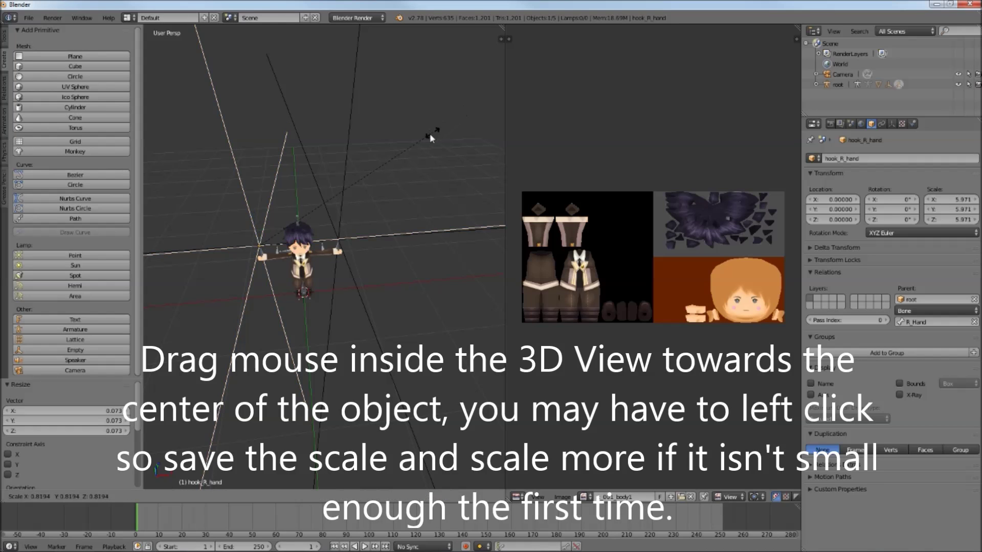
click(290, 225)
key(s)
click(408, 178)
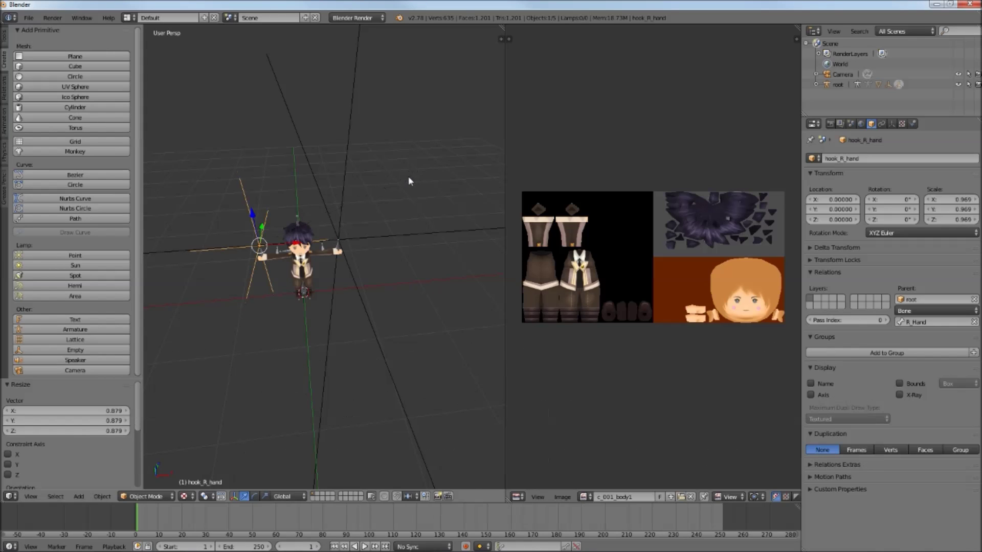
Step: Shrink hook_L_hand to a hand-sized marker at scale 1.075
right_click(358, 236)
key(s)
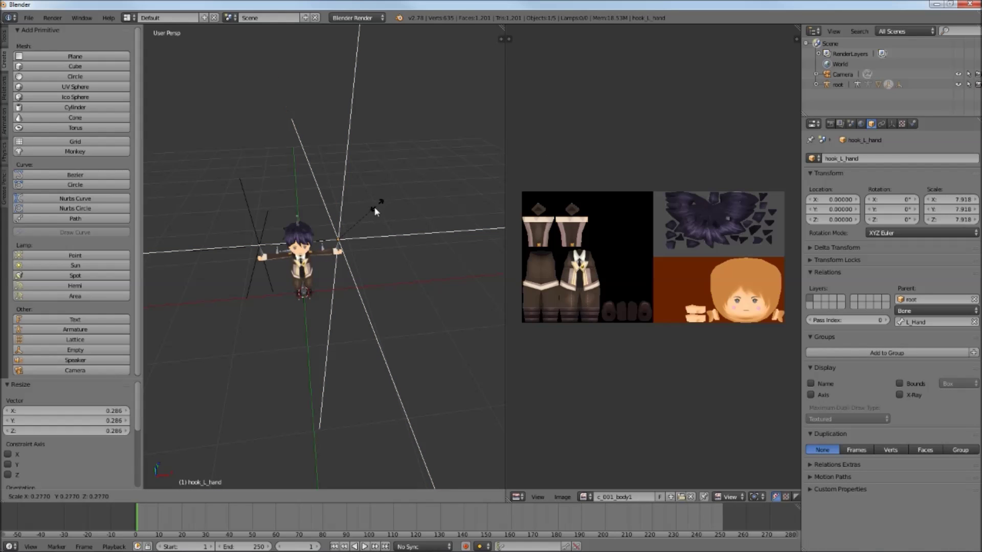
click(367, 220)
key(s)
click(379, 225)
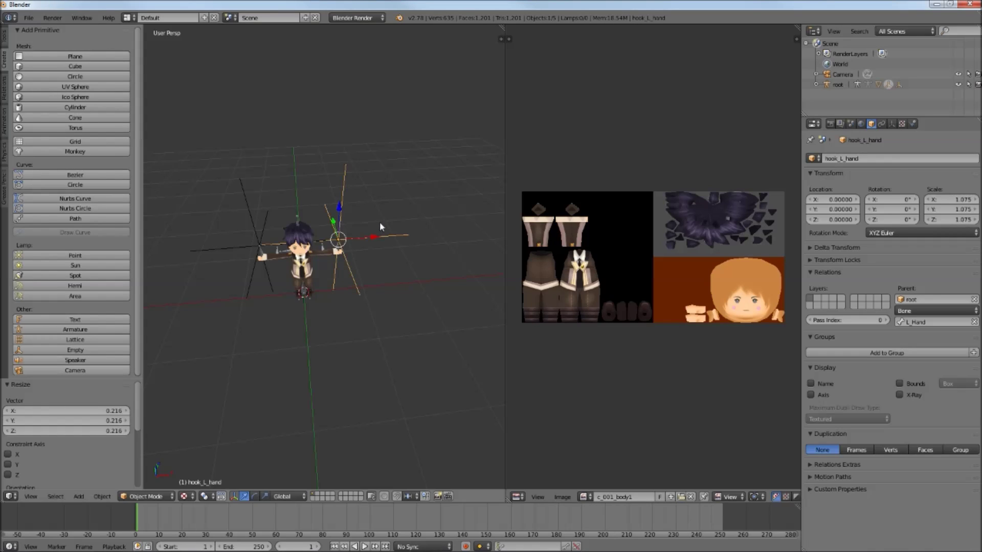
middle_drag(251, 252, 291, 234)
right_click(291, 234)
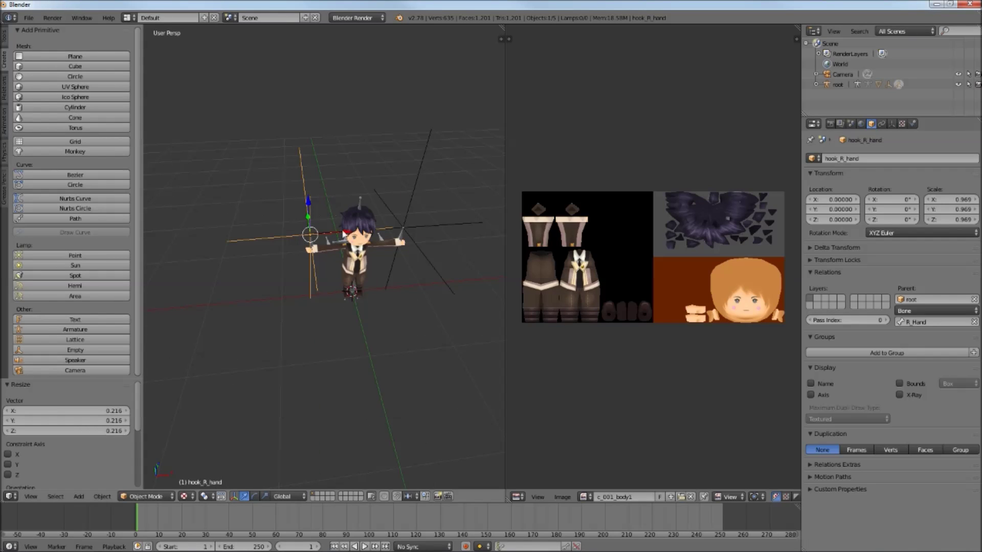
scroll(345, 233, up, 3)
Step: Move hook_R_hand about 0.209 and hook_L_hand about 0.211 down along Z into the palms
middle_drag(314, 208, 317, 181)
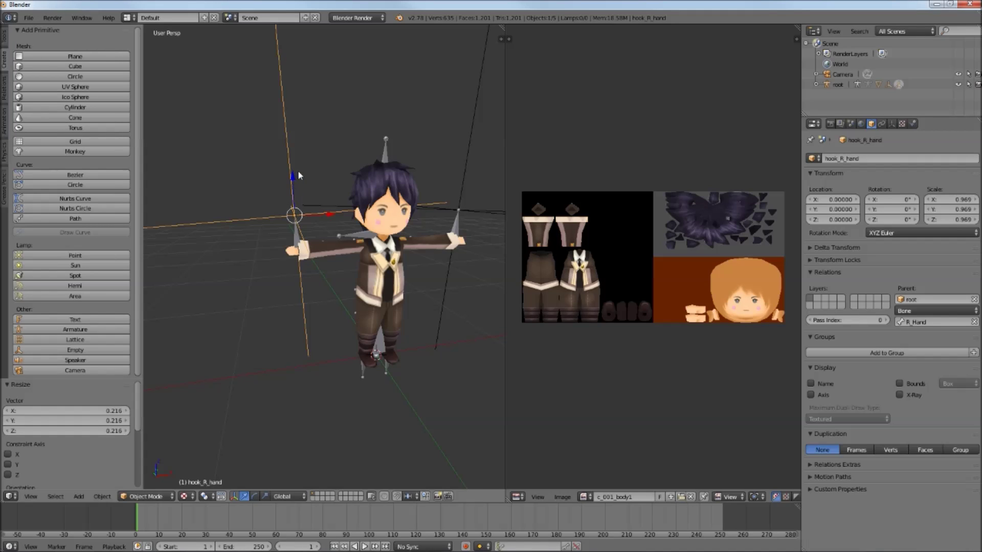
drag(292, 175, 298, 207)
middle_drag(297, 207, 332, 228)
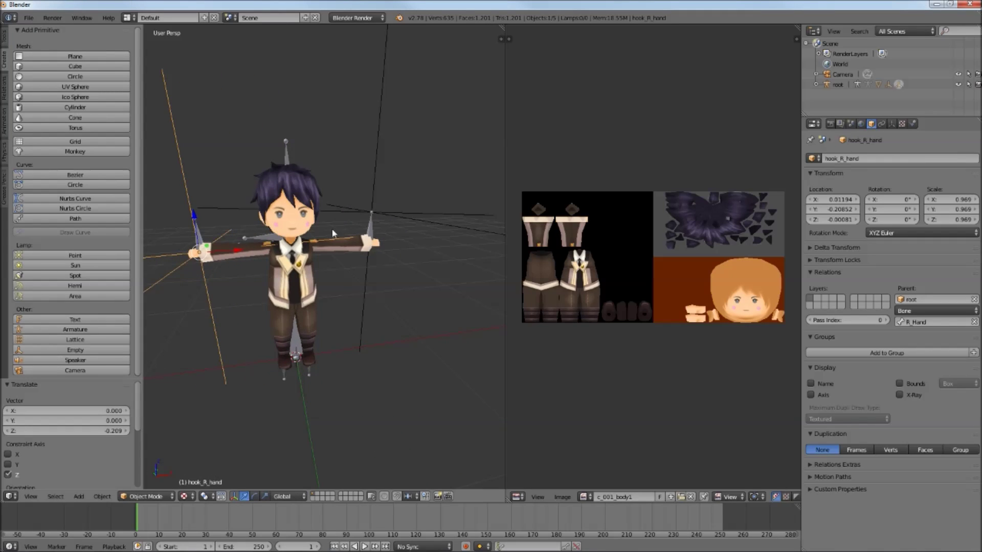
right_click(377, 185)
drag(379, 204, 384, 208)
mouse_move(391, 207)
middle_down()
mouse_move(379, 209)
mouse_move(395, 216)
middle_up()
scroll(394, 216, down, 4)
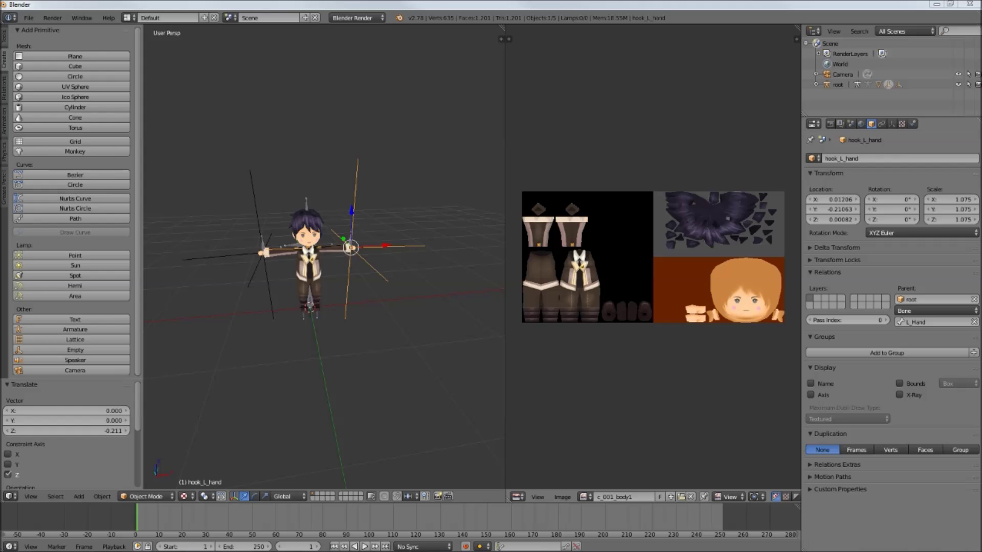
Step: Switch to the Animation layout, with dope sheet, graph editor and camera preview beside the scene
click(132, 17)
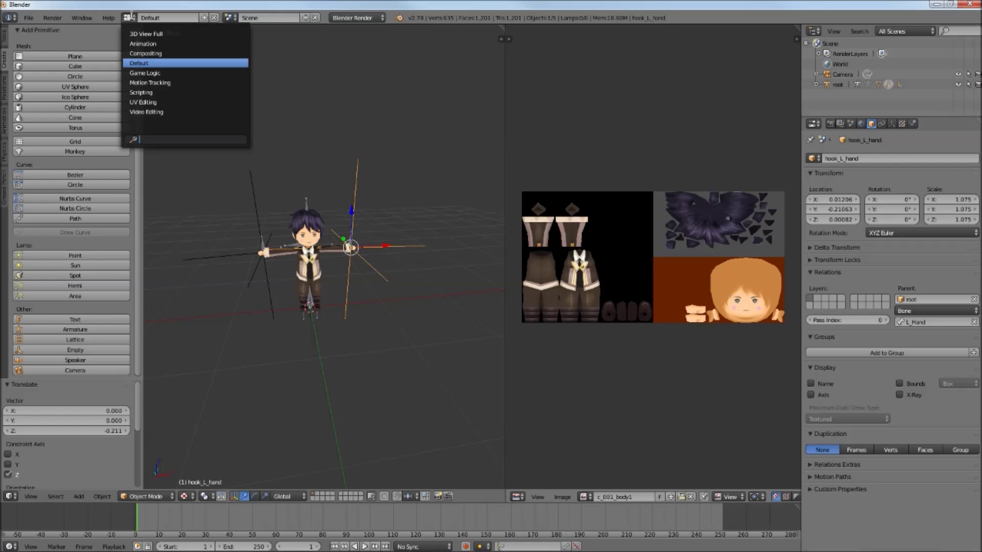
click(148, 44)
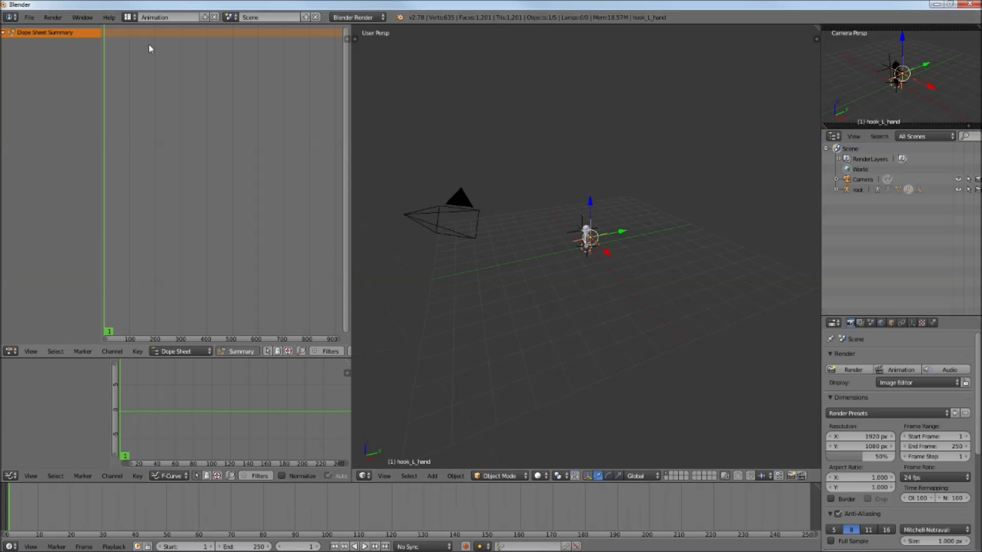
scroll(514, 205, up, 5)
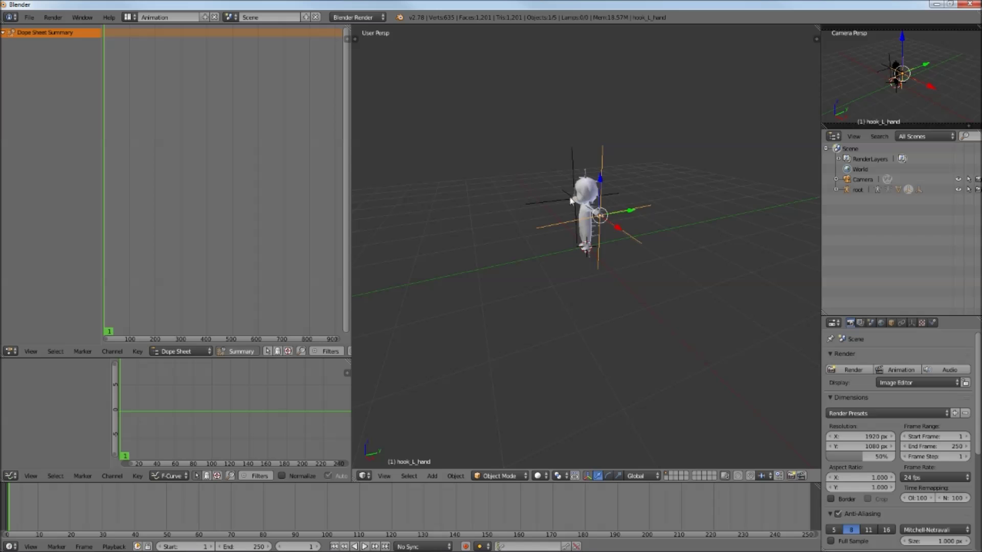
middle_drag(539, 180, 575, 195)
right_click(582, 231)
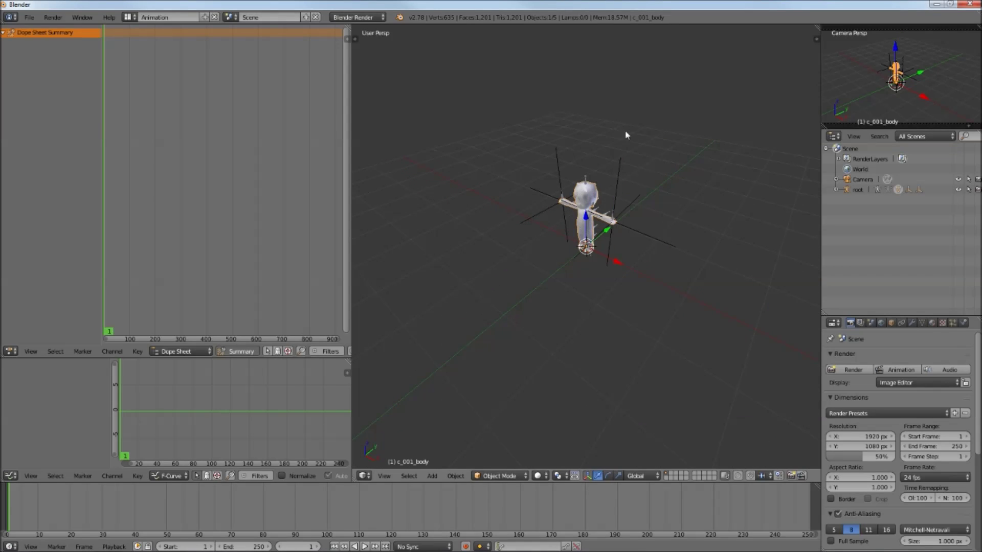
click(499, 476)
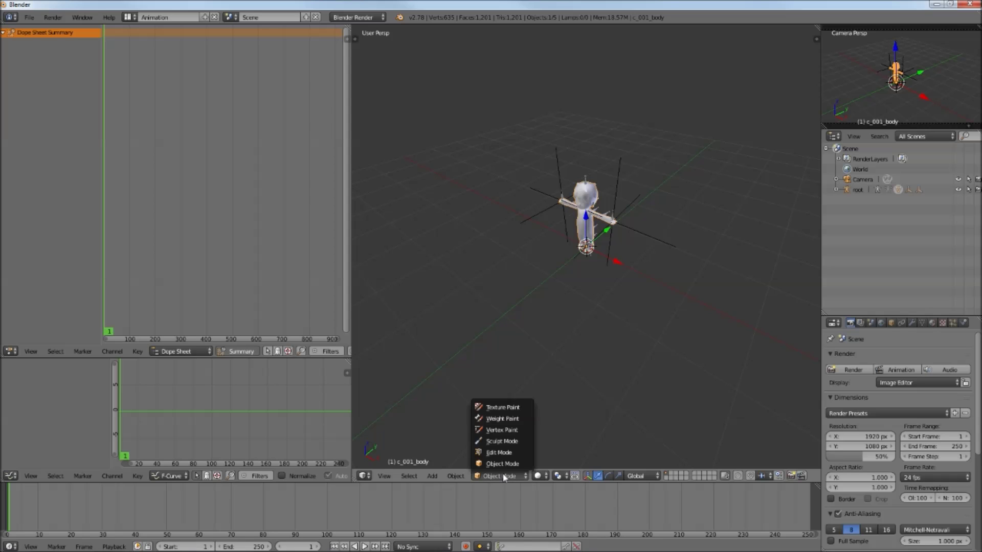
click(537, 476)
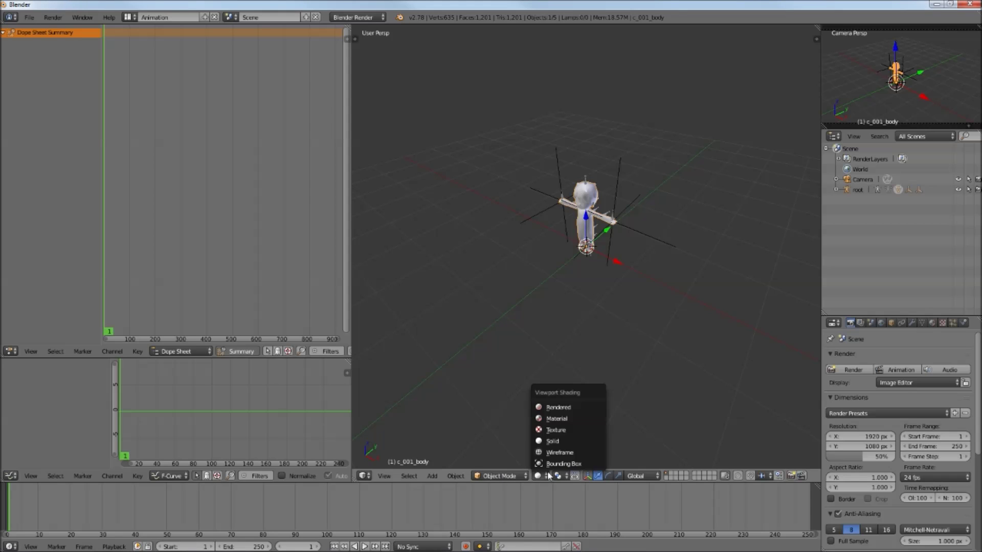
click(563, 431)
shift+middle_drag(541, 259, 523, 303)
scroll(522, 303, up, 3)
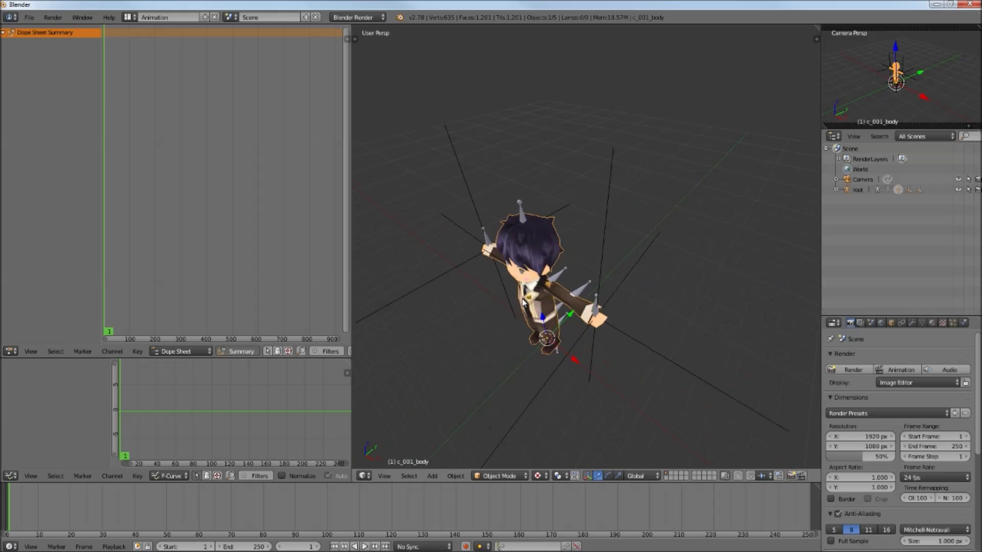
middle_drag(455, 284, 546, 247)
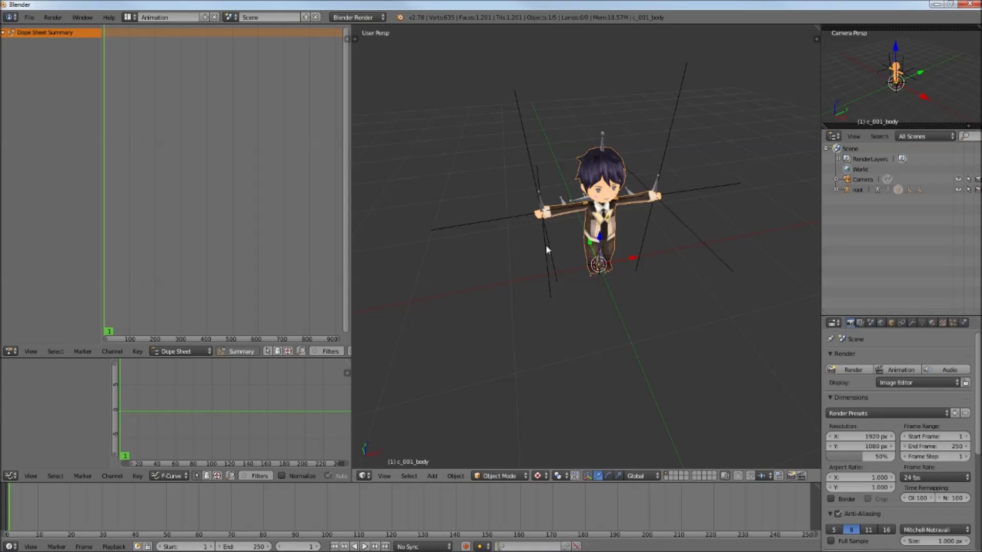
key(KP_5)
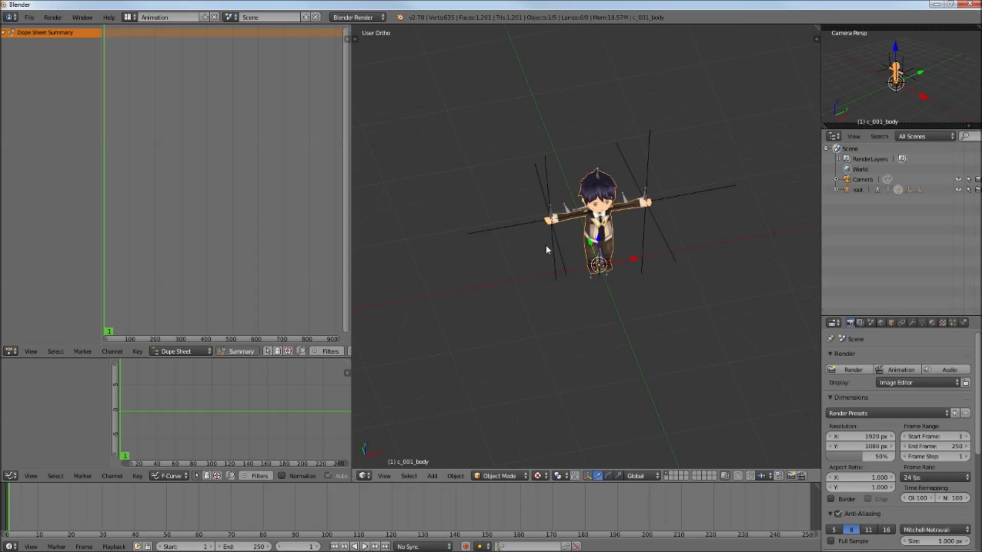
middle_drag(691, 159, 577, 132)
key(KP_5)
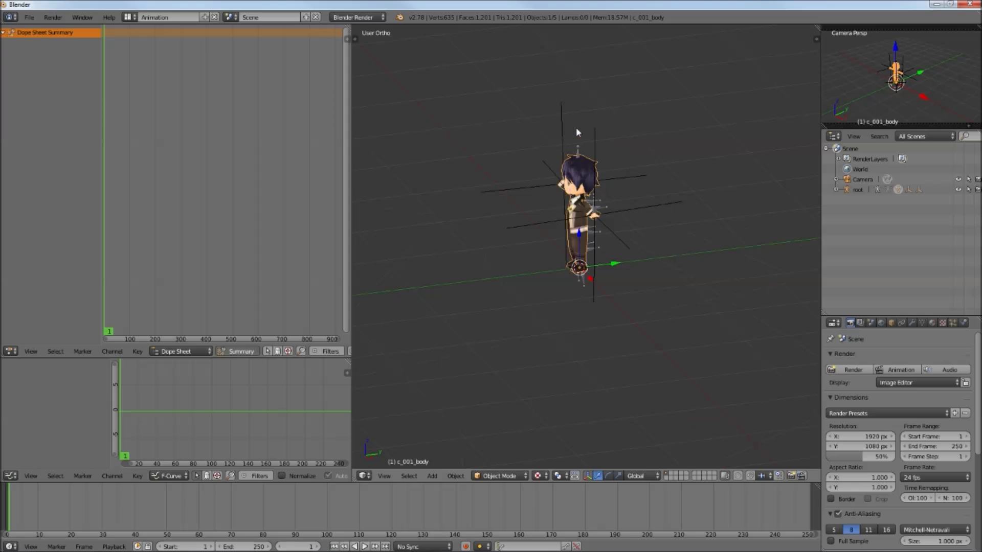
key(KP_3)
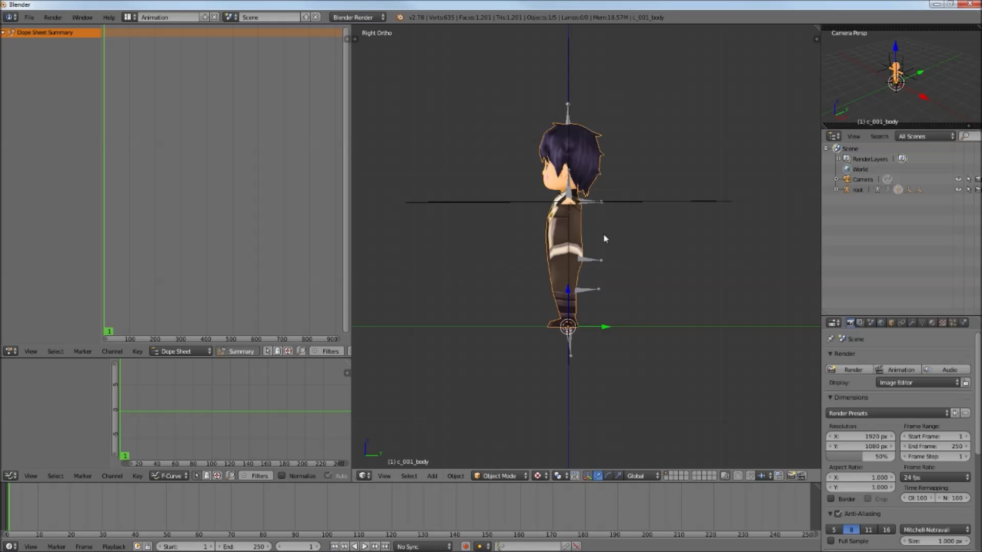
key(KP_1)
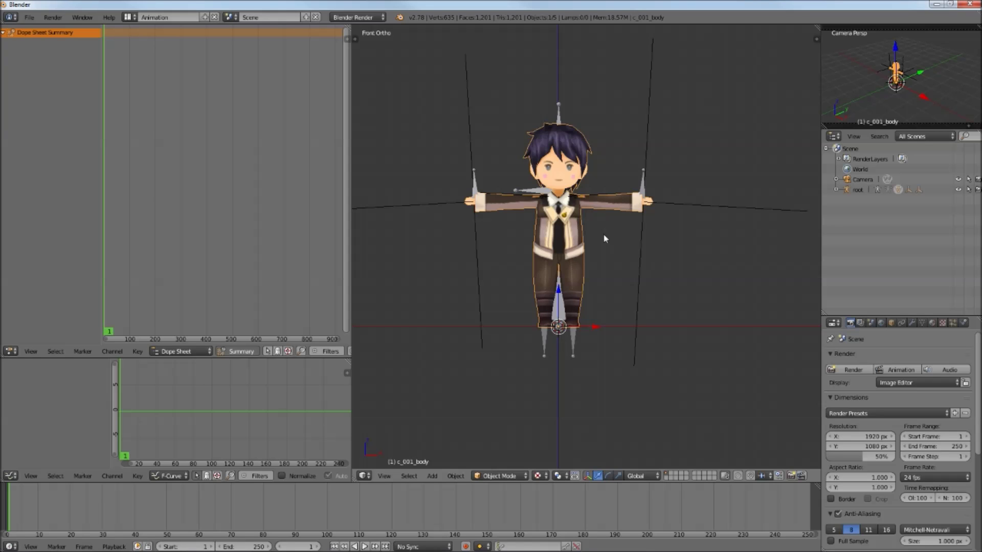
key(KP_3)
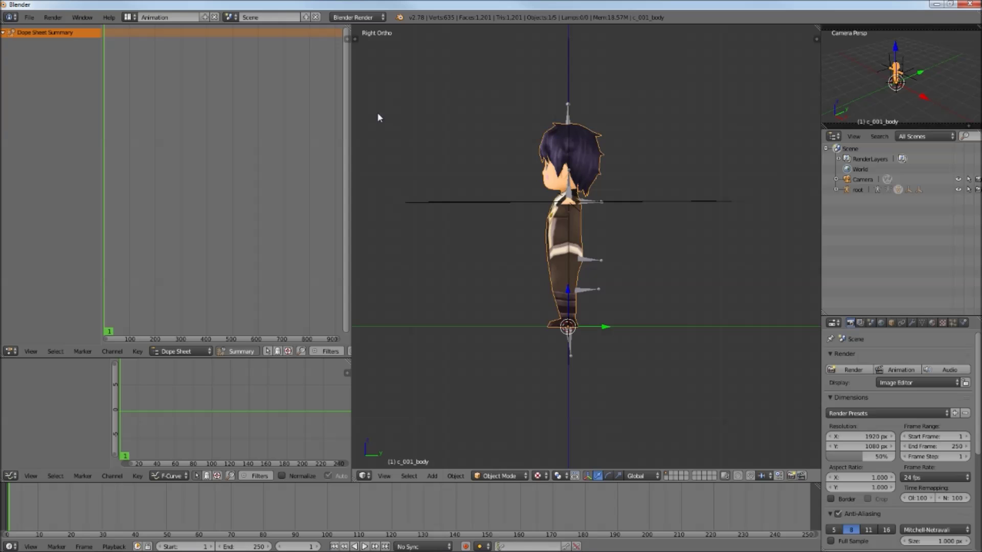
key(KP_1)
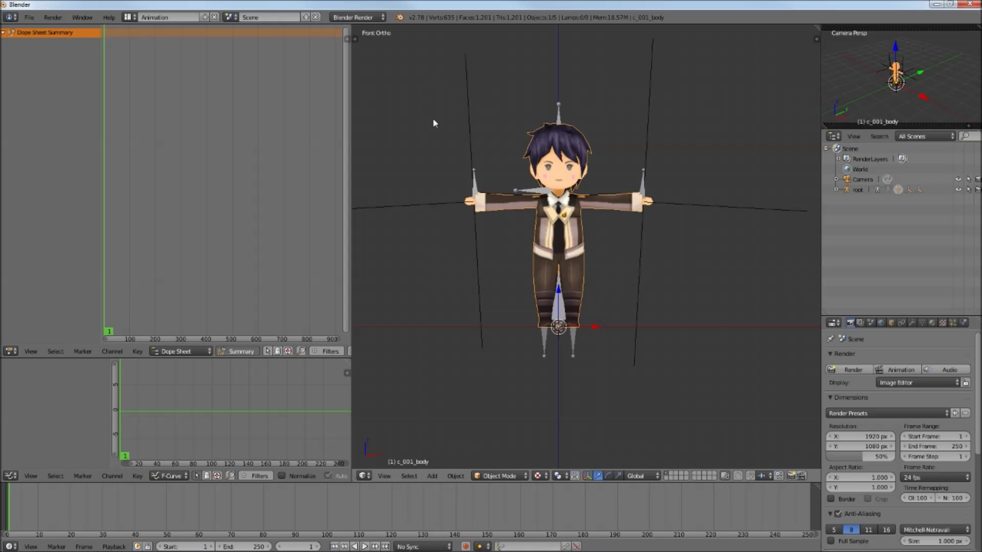
key(KP_3)
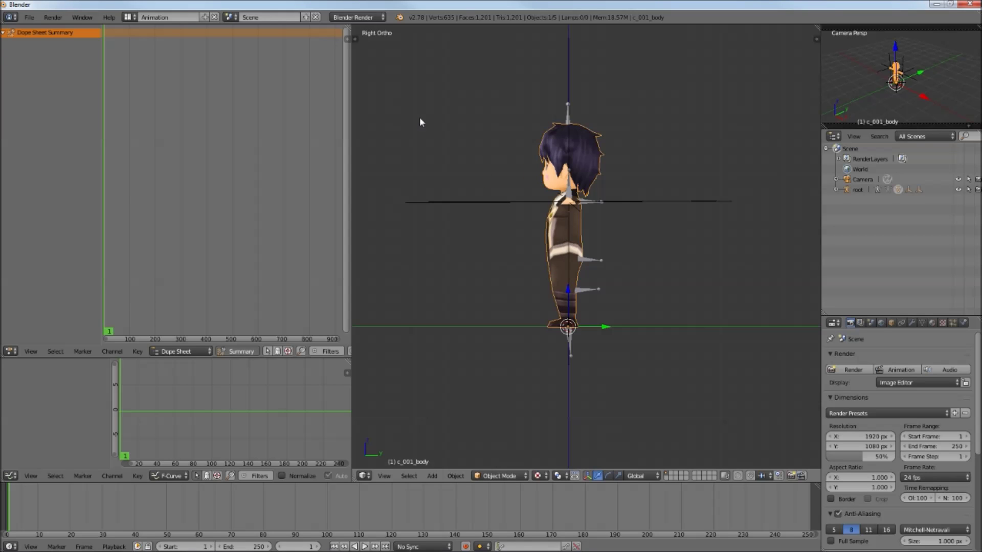
key(KP_1)
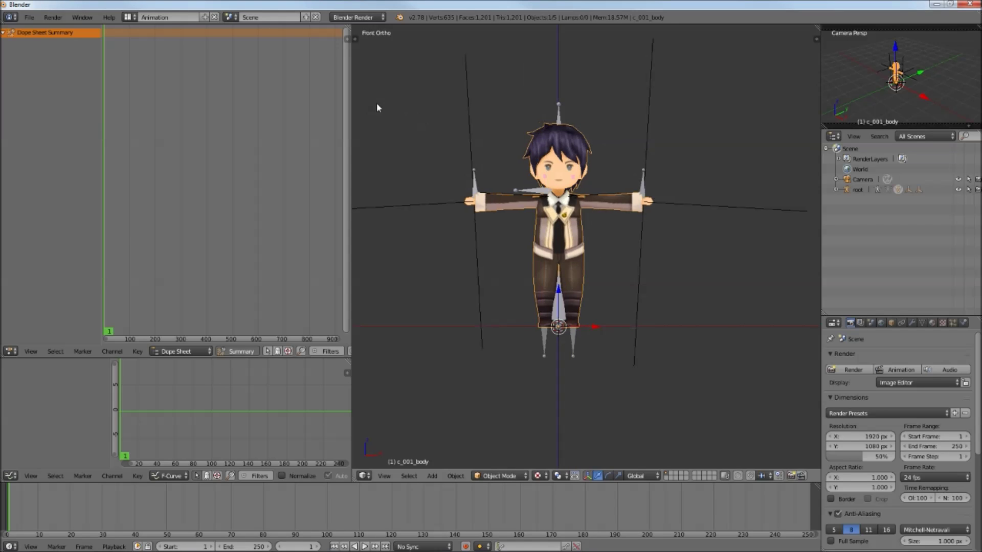
right_click(666, 132)
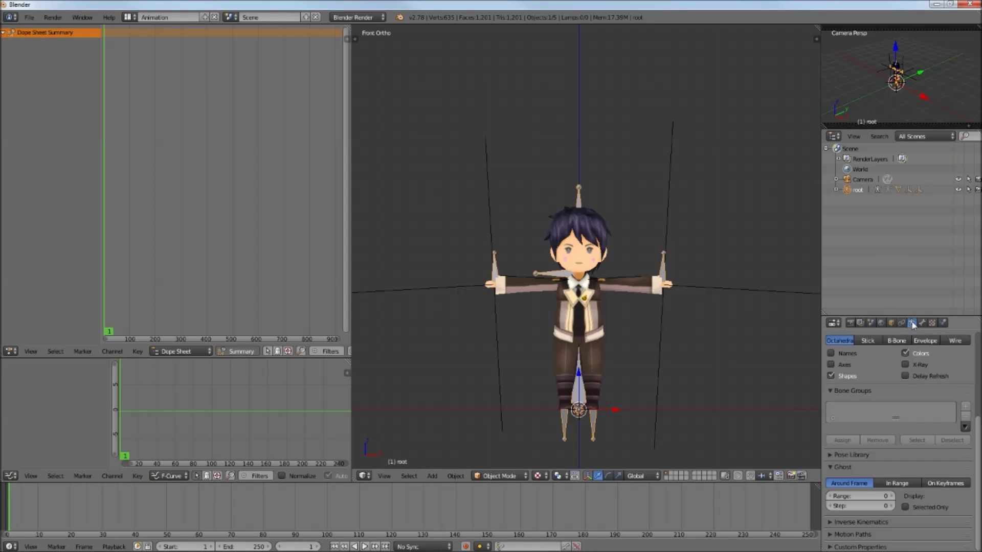
Step: Enable X-Ray on the root armature so its bones show through the hero's body
click(906, 364)
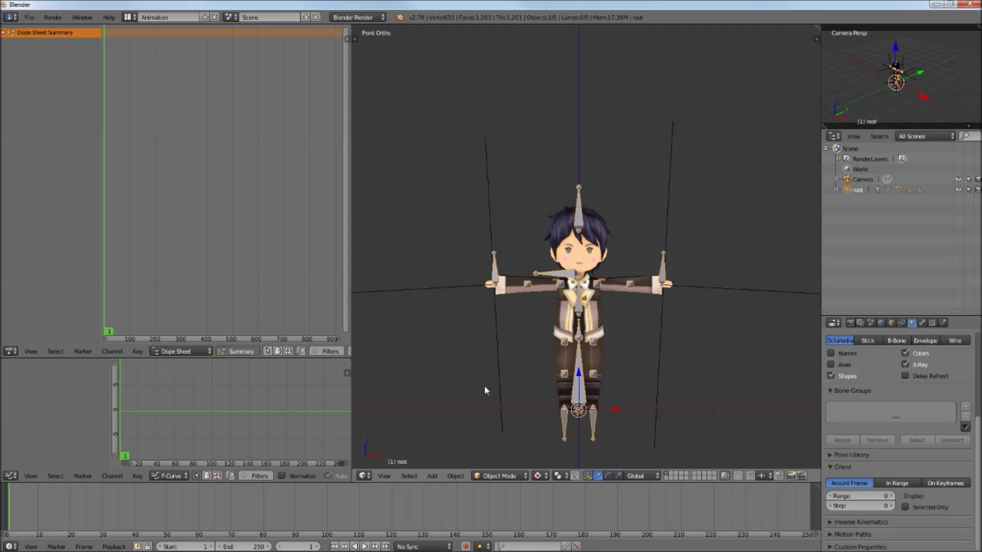
click(499, 476)
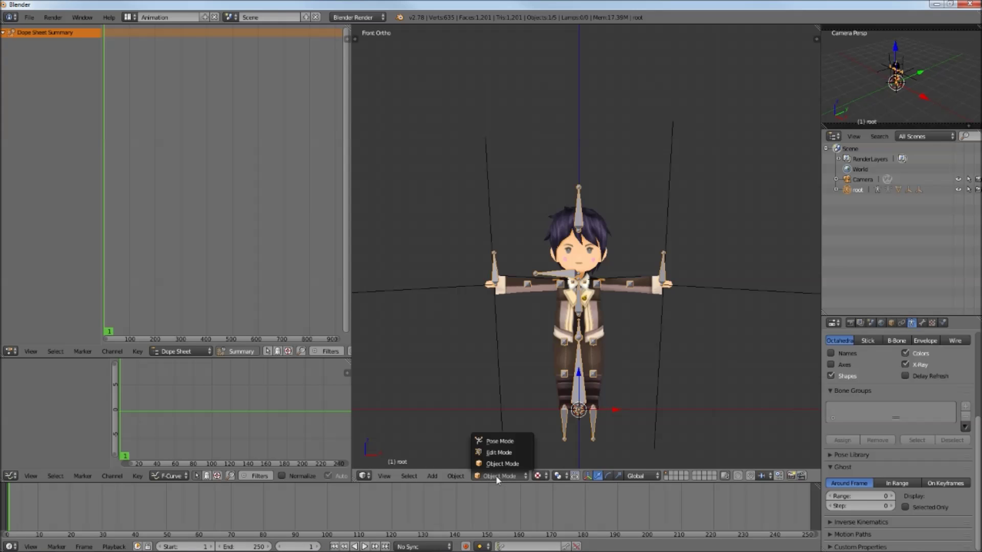
Step: In Pose Mode, rotate the L_Bicep bone about global Y to lower the left arm
click(500, 440)
middle_drag(508, 448, 566, 229)
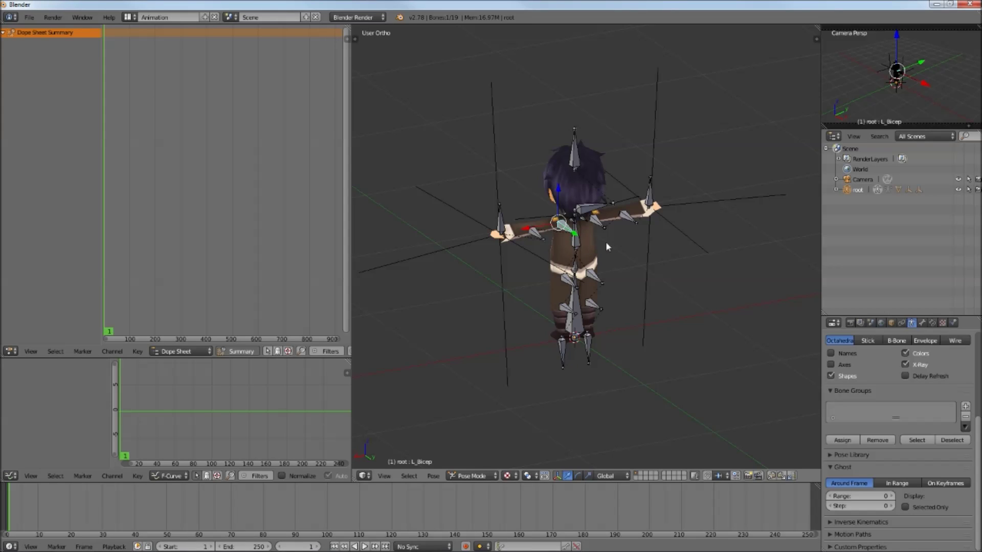
key(r)
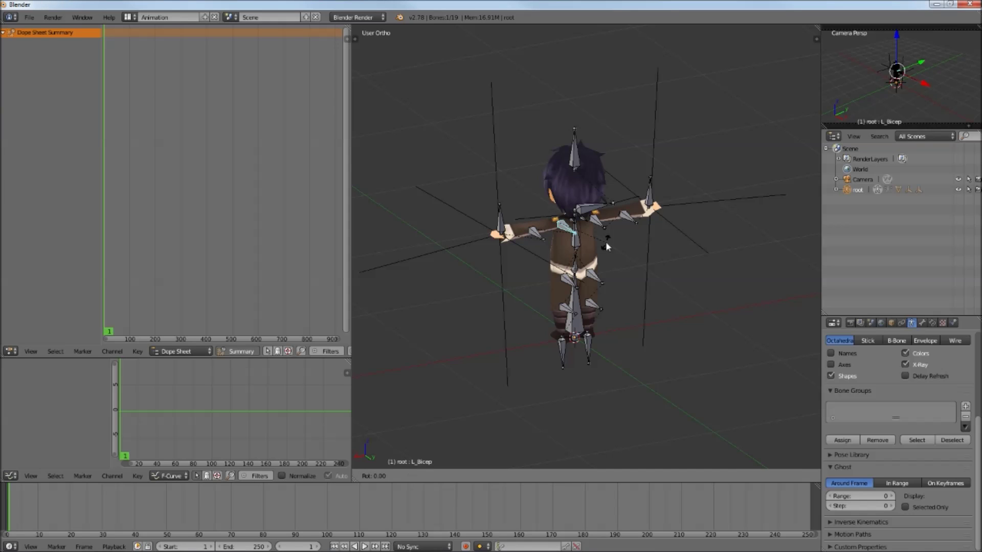
key(y)
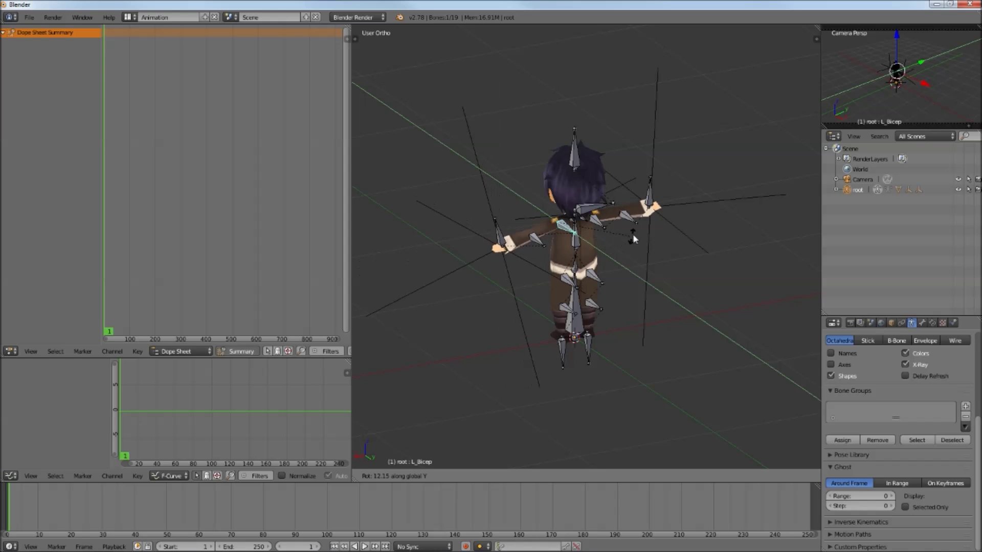
click(633, 139)
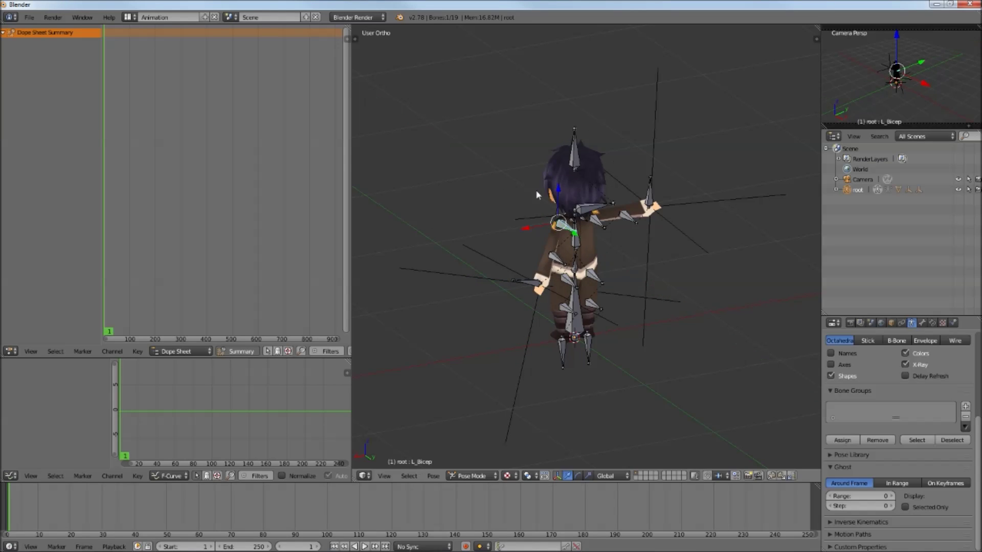
Step: Rotate the R_Bicep bone about global Y to lower the right arm, then view from the front
right_click(603, 224)
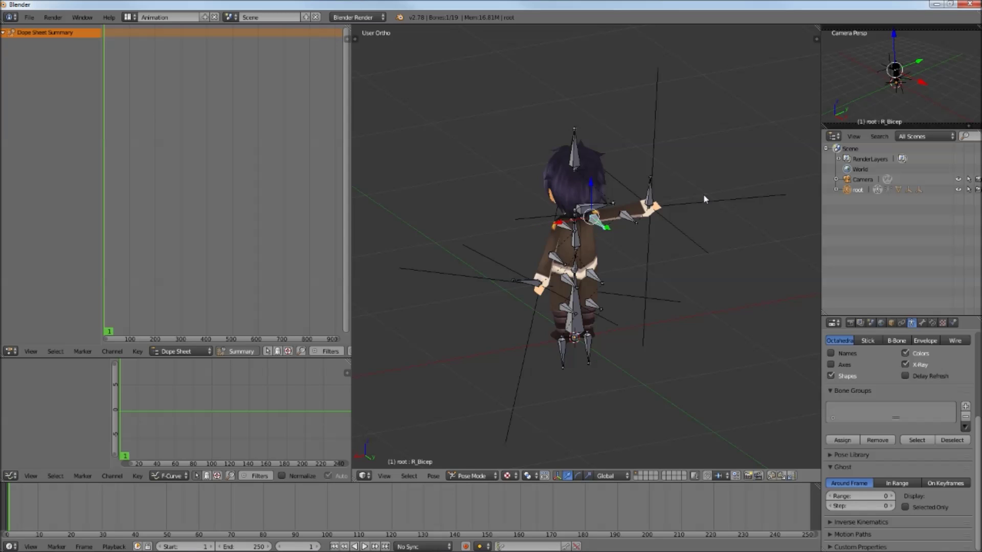
key(r)
key(y)
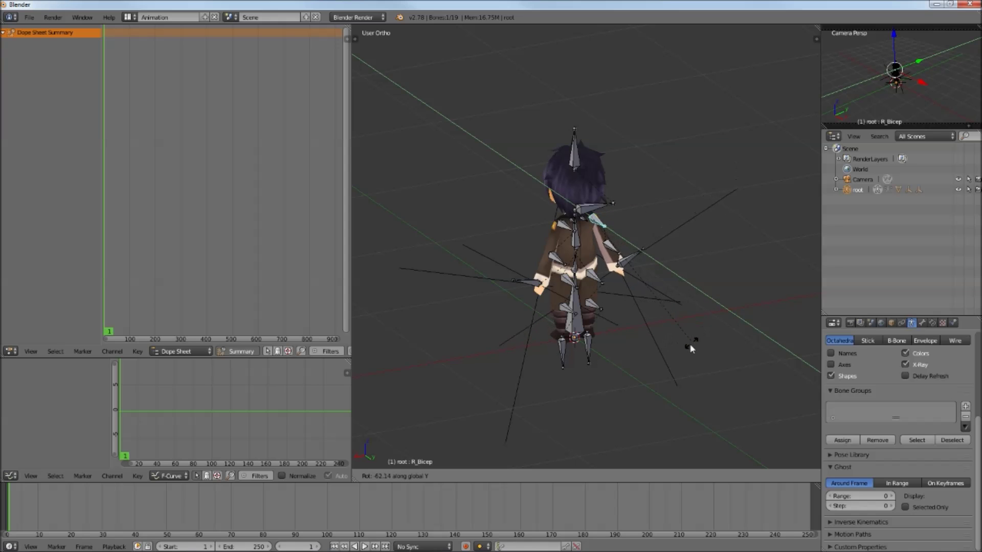
click(676, 363)
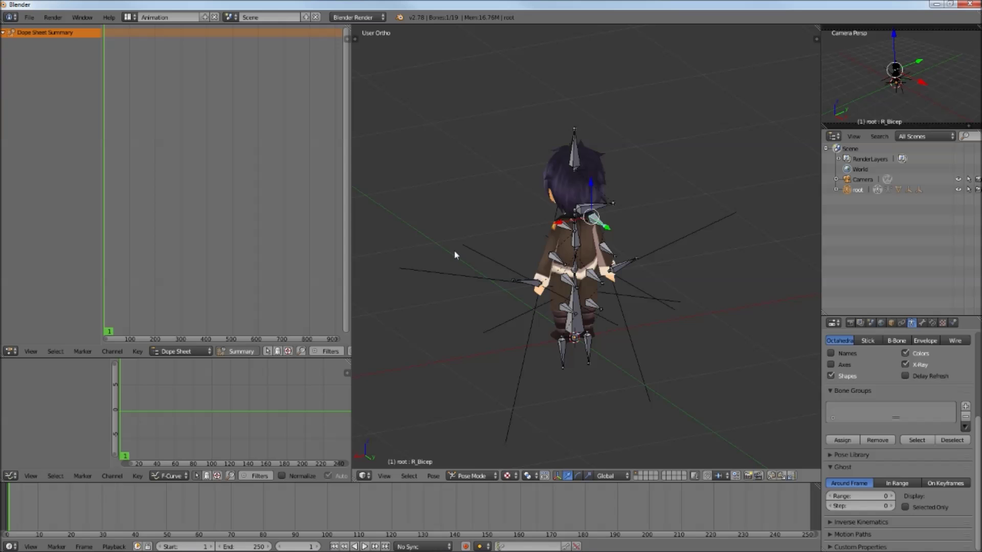
key(KP_1)
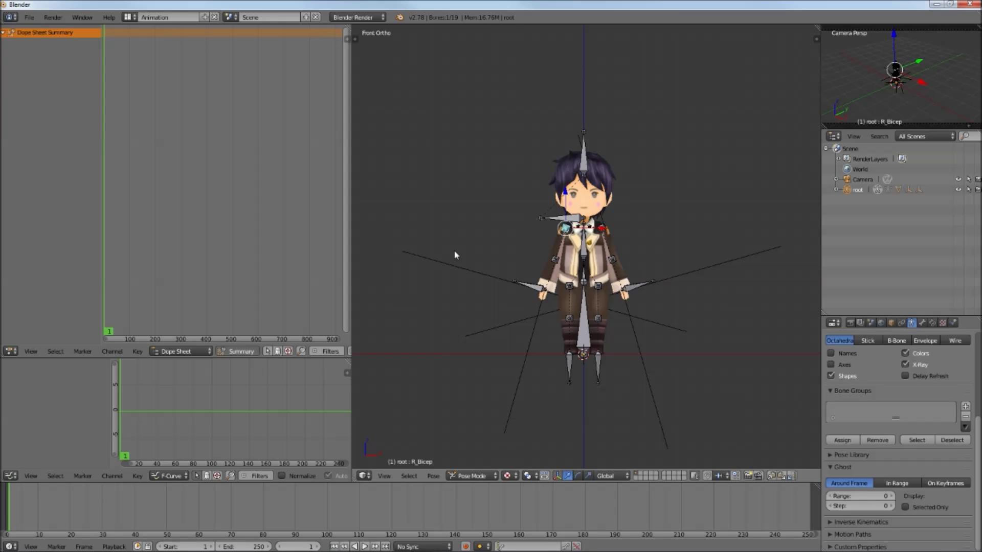
Step: Select all bones and insert a LocRotScale keyframe at frame 1
scroll(582, 231, up, 1)
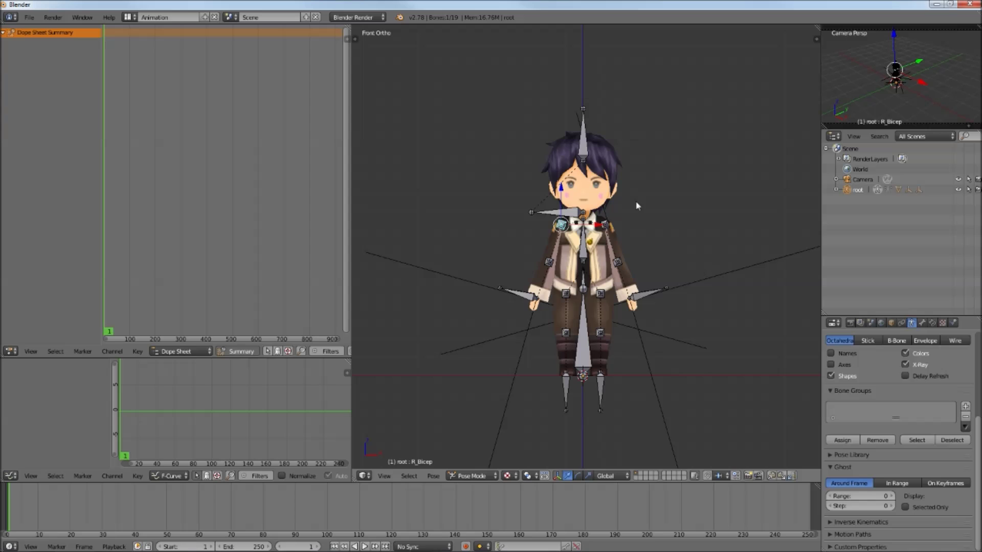
key(a)
key(a)
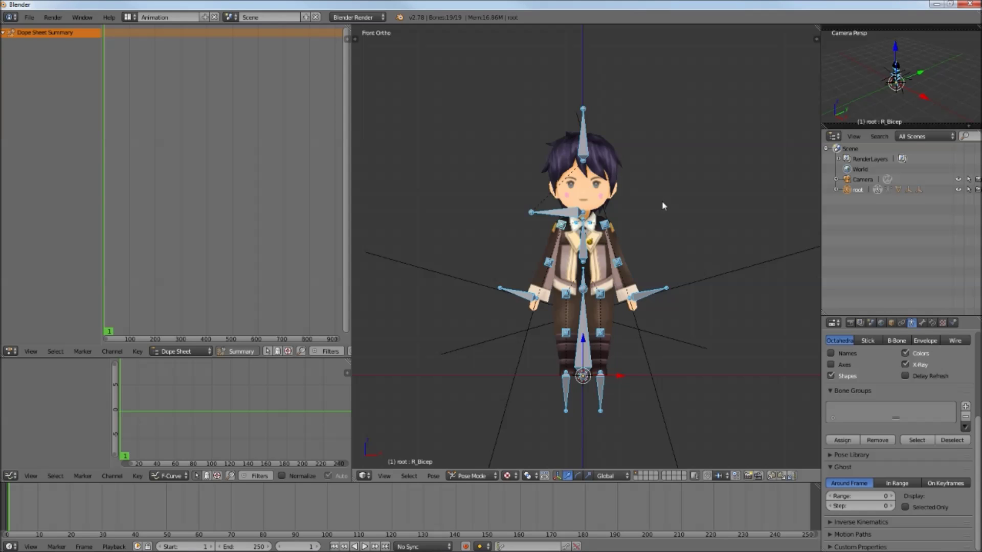
key(i)
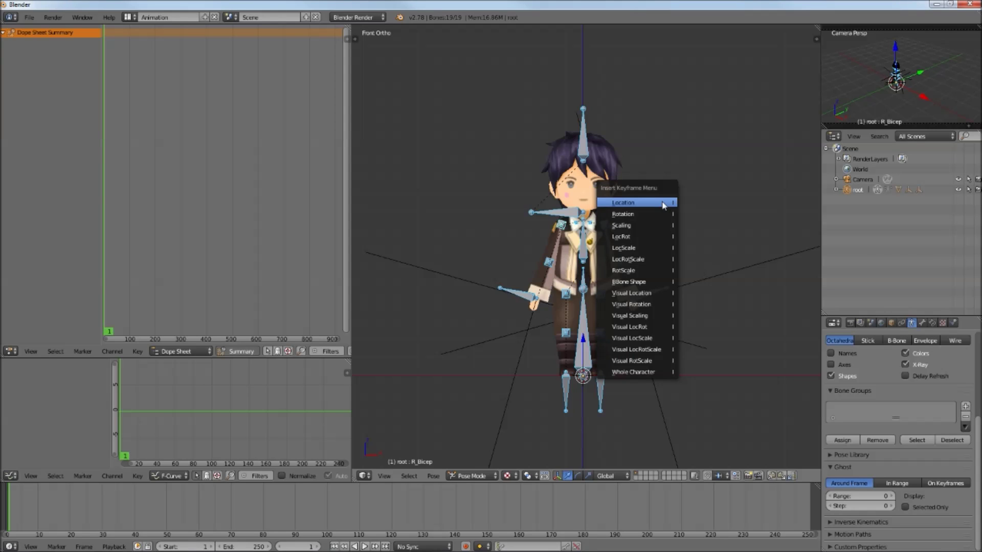
click(642, 261)
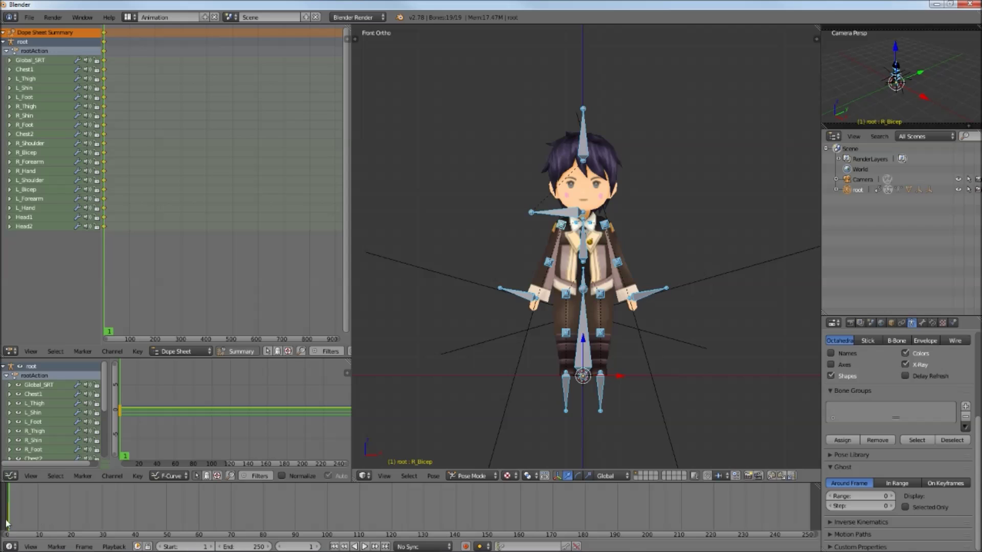
Step: At frame 30, clear bone rotations back to the T-pose and insert a LocRotScale keyframe
click(102, 519)
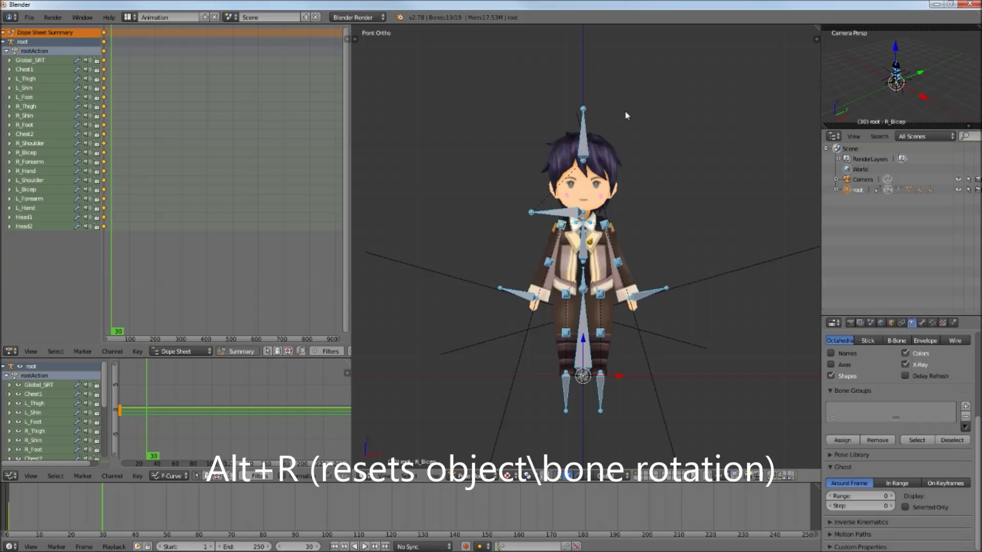
key(alt+r)
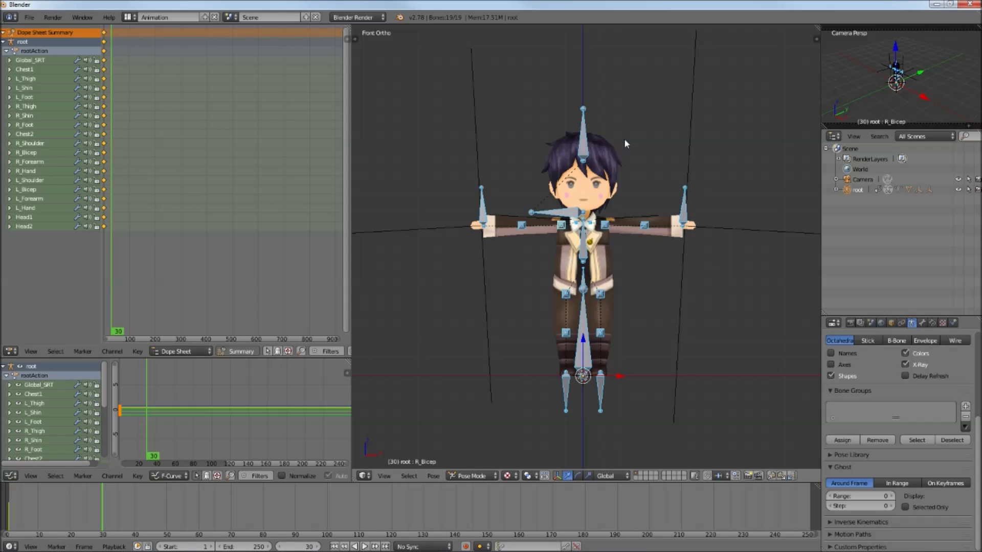
key(i)
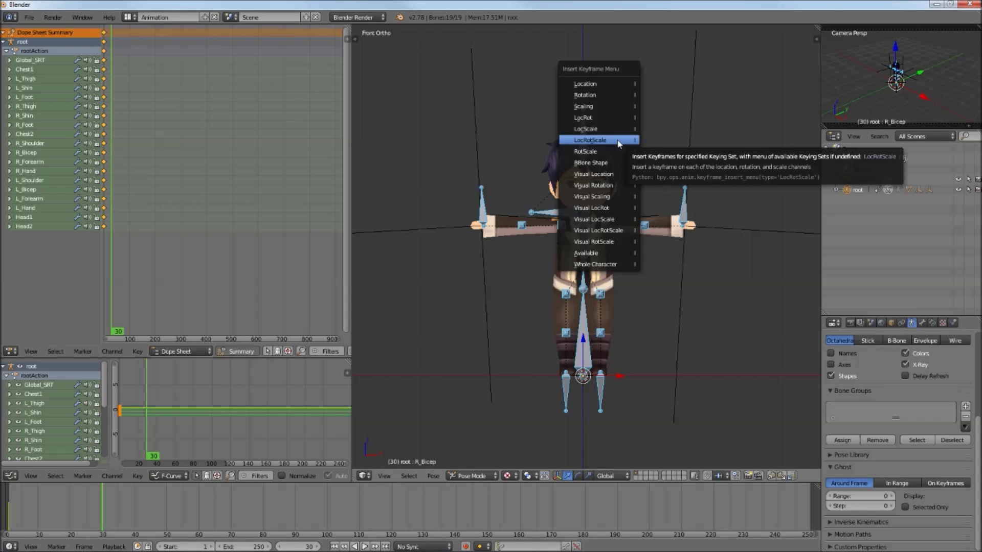
click(621, 140)
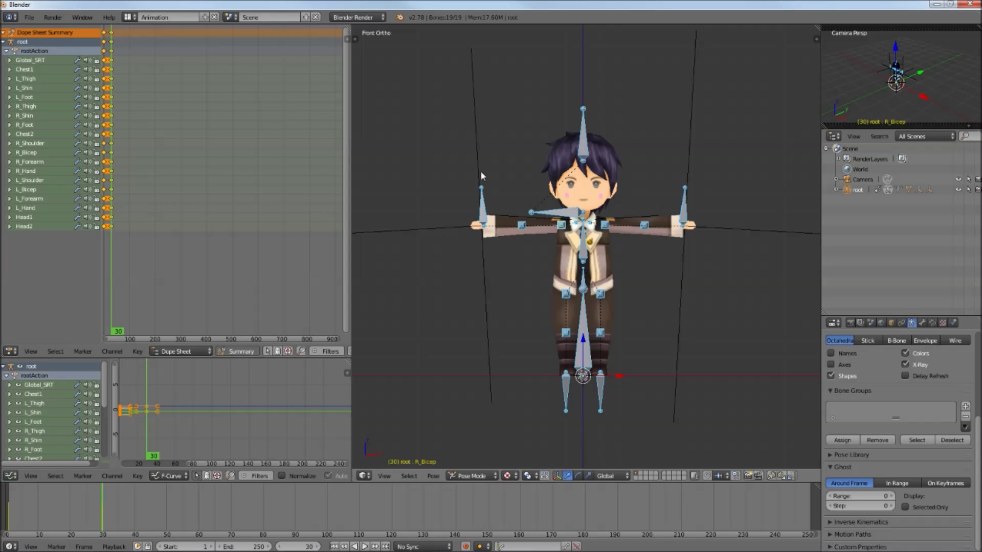
click(8, 521)
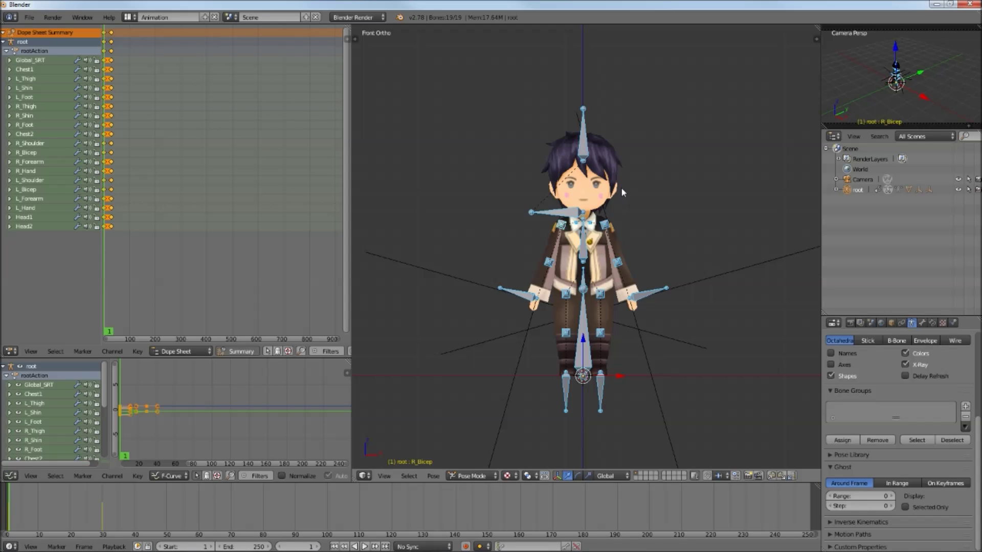
Step: At frame 60, clear the bone rotations and insert a LocRotScale keyframe on every bone
click(199, 522)
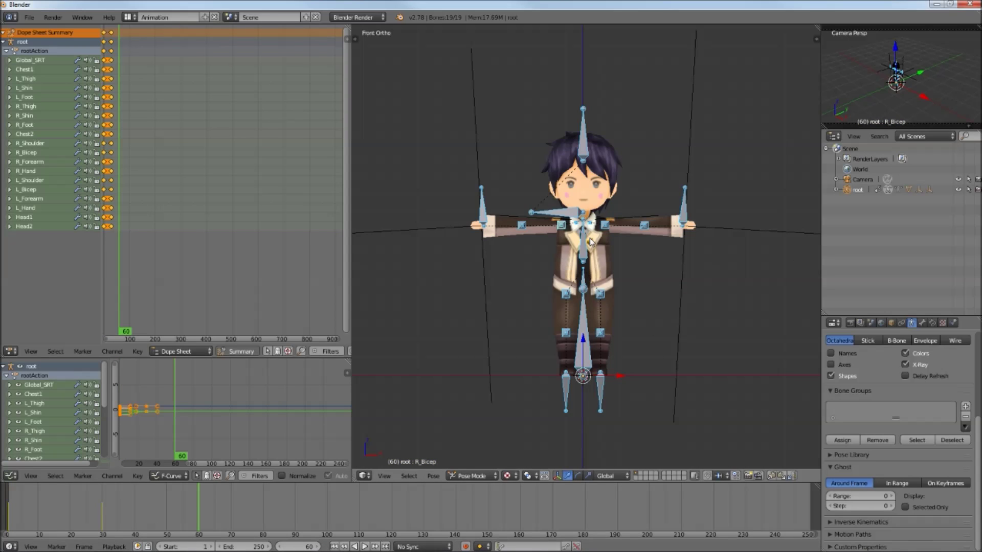
key(alt+r)
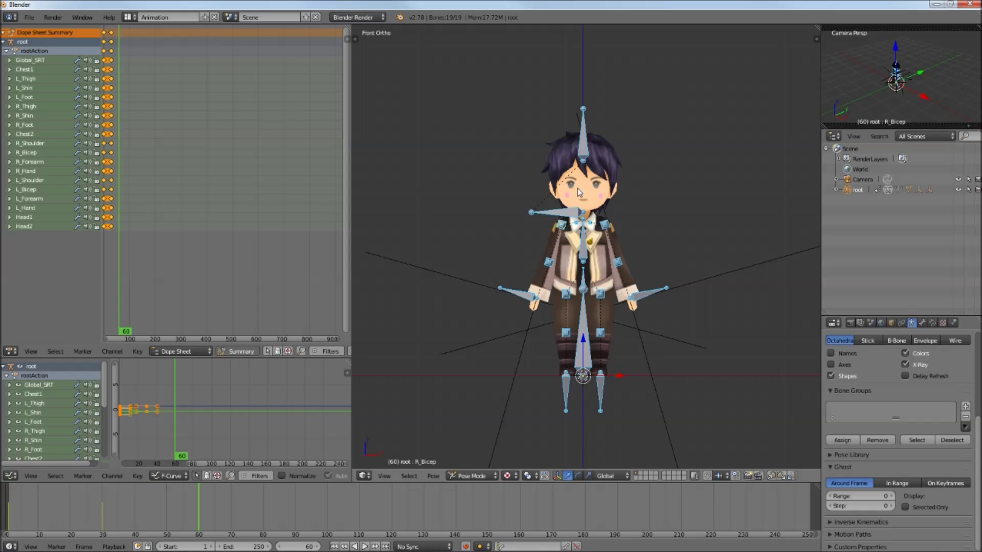
key(i)
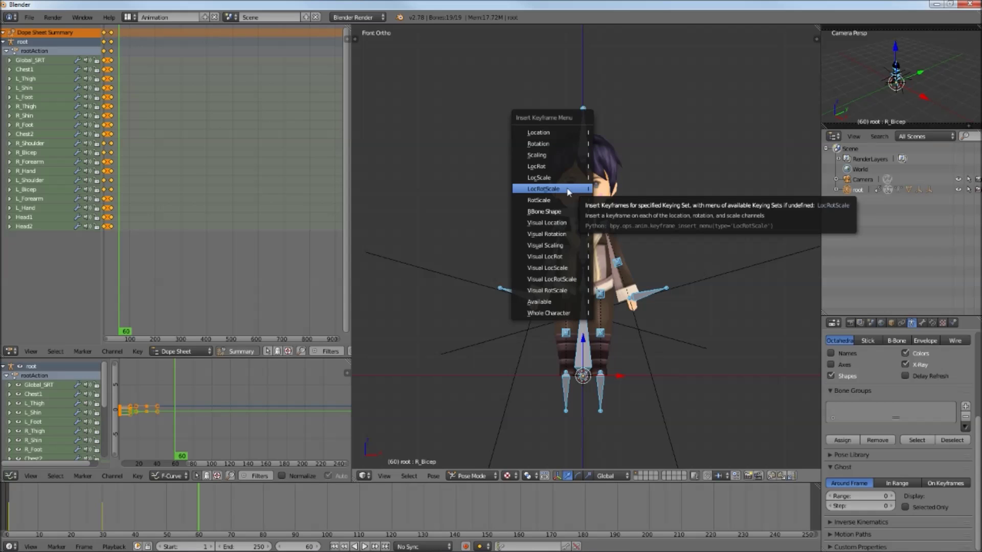
click(568, 190)
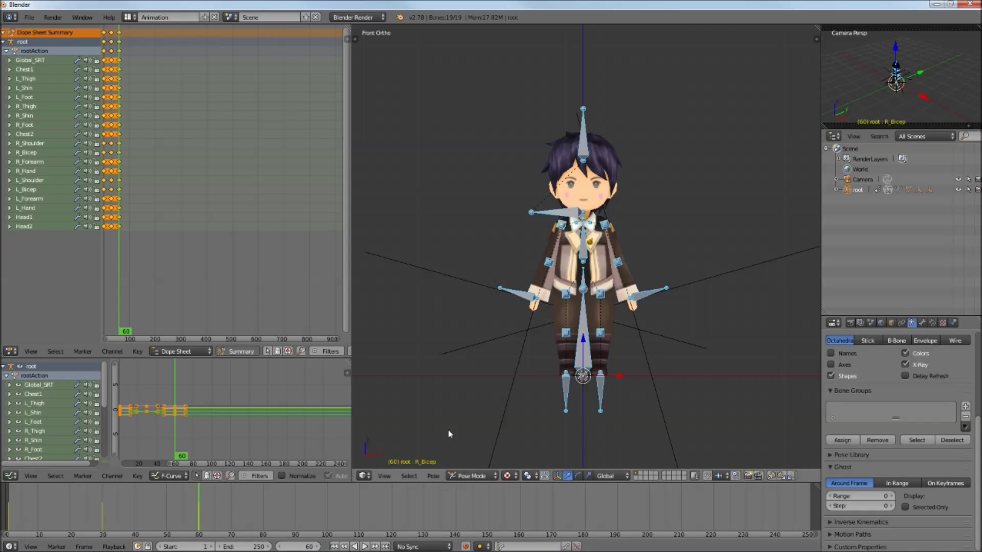
click(11, 520)
Step: Play the flap animation and scrub the playhead, stopping on frame 60
key(alt+a)
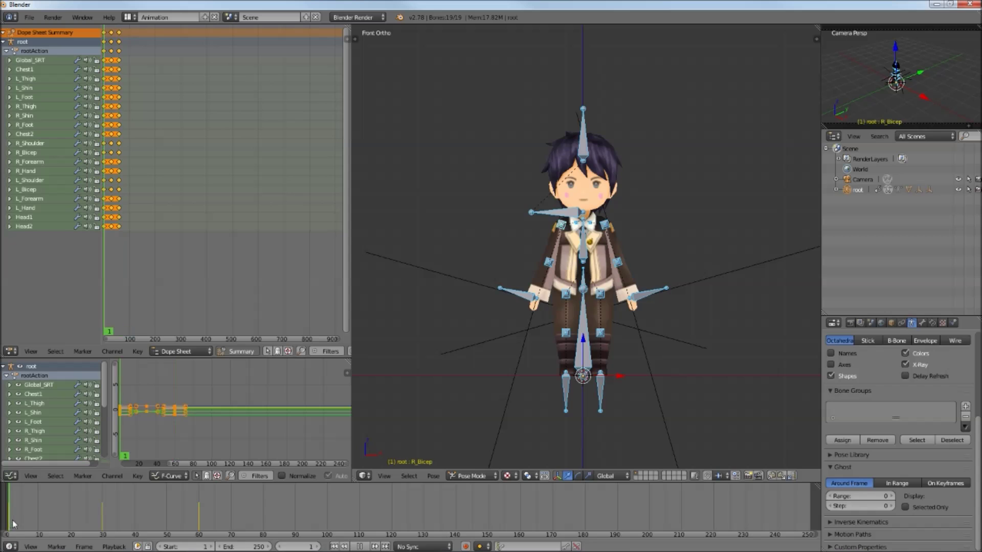
mouse_move(22, 524)
mouse_down()
mouse_move(5, 520)
mouse_move(136, 515)
mouse_move(152, 516)
mouse_move(23, 523)
mouse_move(248, 538)
mouse_move(10, 532)
mouse_up()
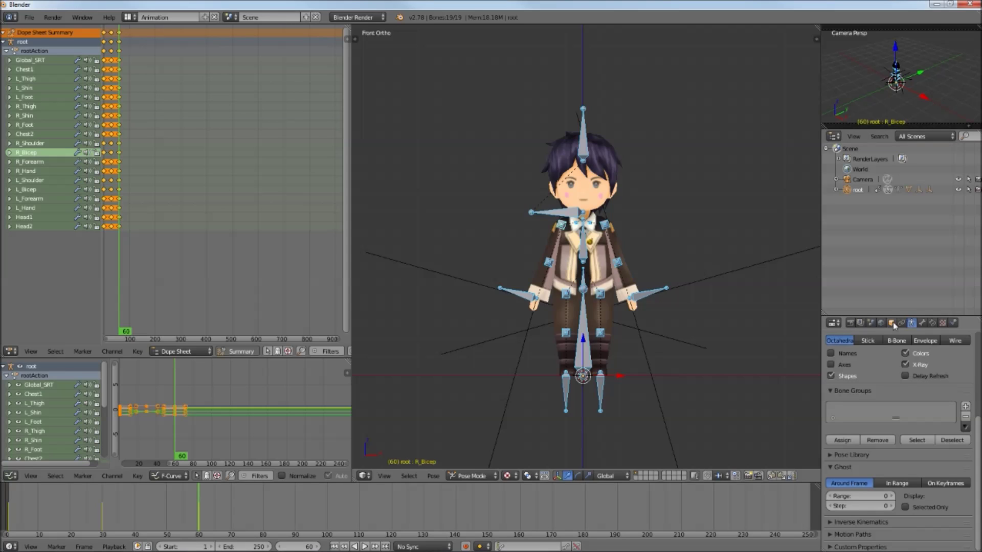
Step: Change the scene frame rate from 24 to the 25 fps preset in the Render properties
click(851, 326)
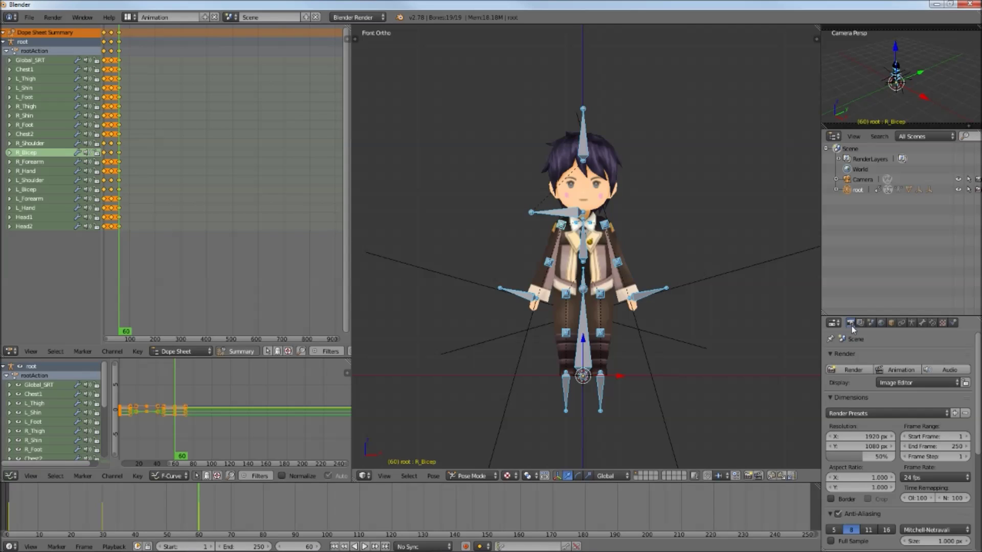
click(956, 478)
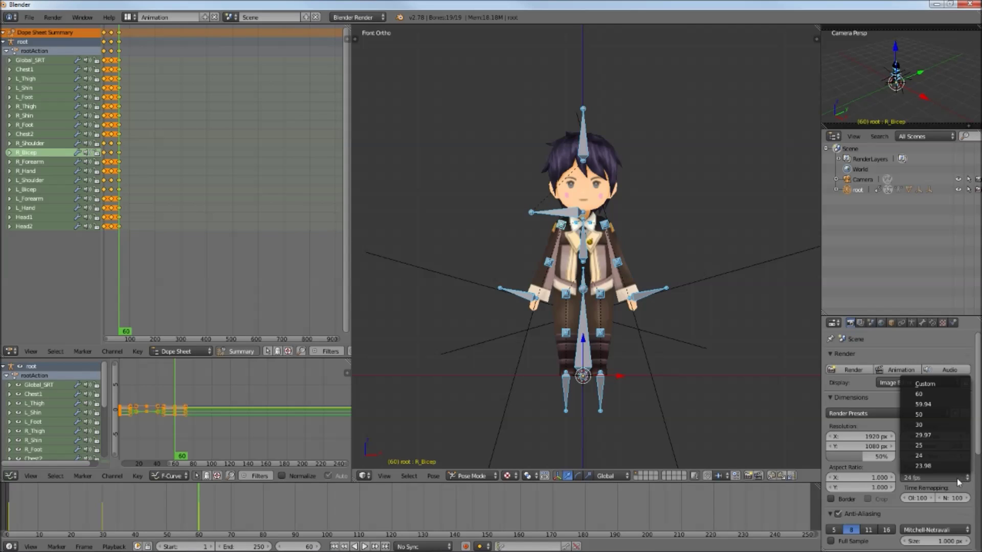
click(939, 447)
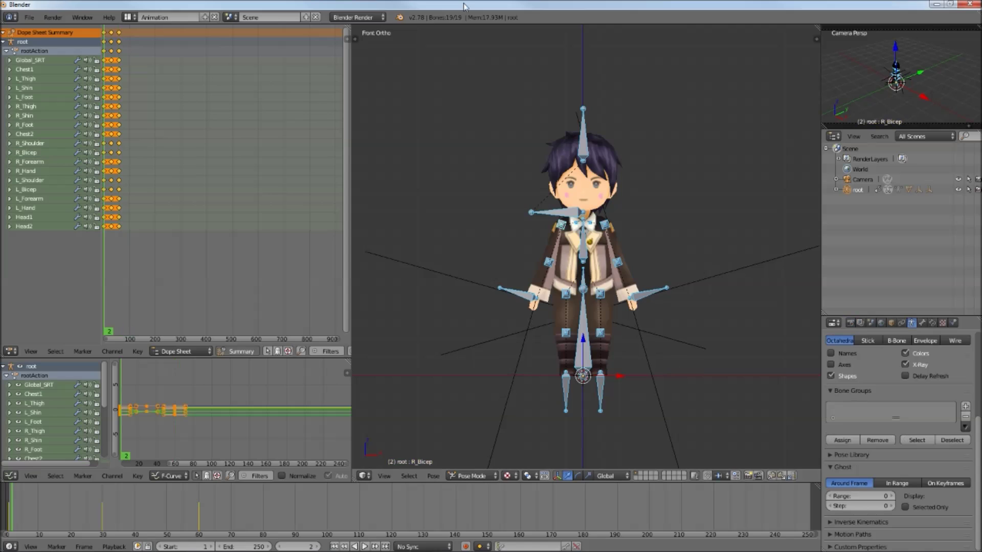
click(30, 19)
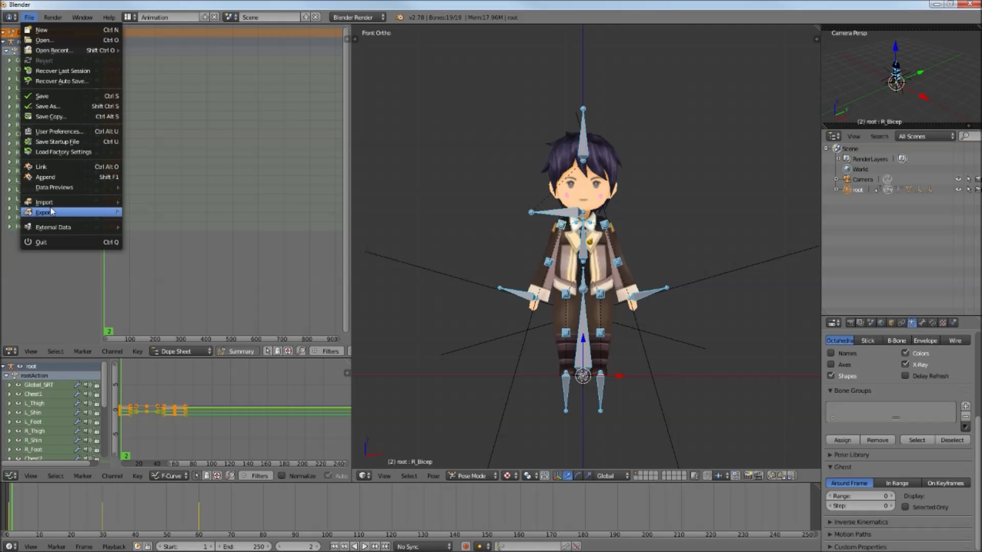
Step: Start an FBX export and browse to the Desktop\SGB\A_Hero018 folder
mouse_move(61, 218)
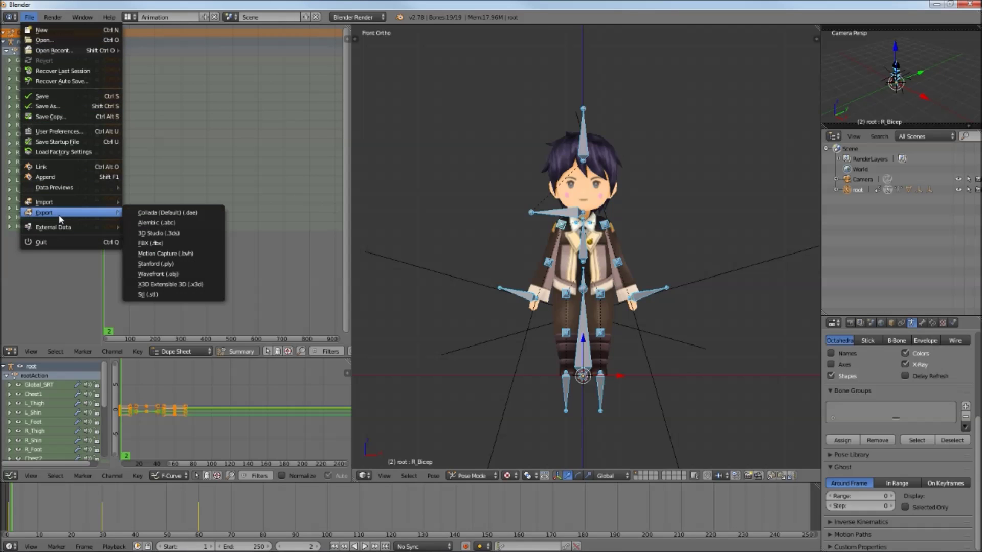
click(160, 242)
key(BackSpace)
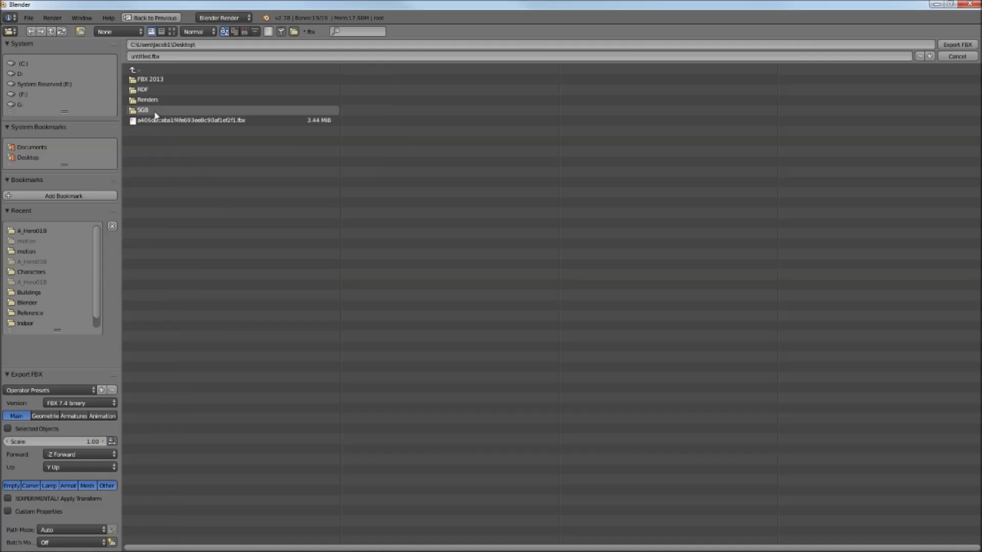
click(153, 111)
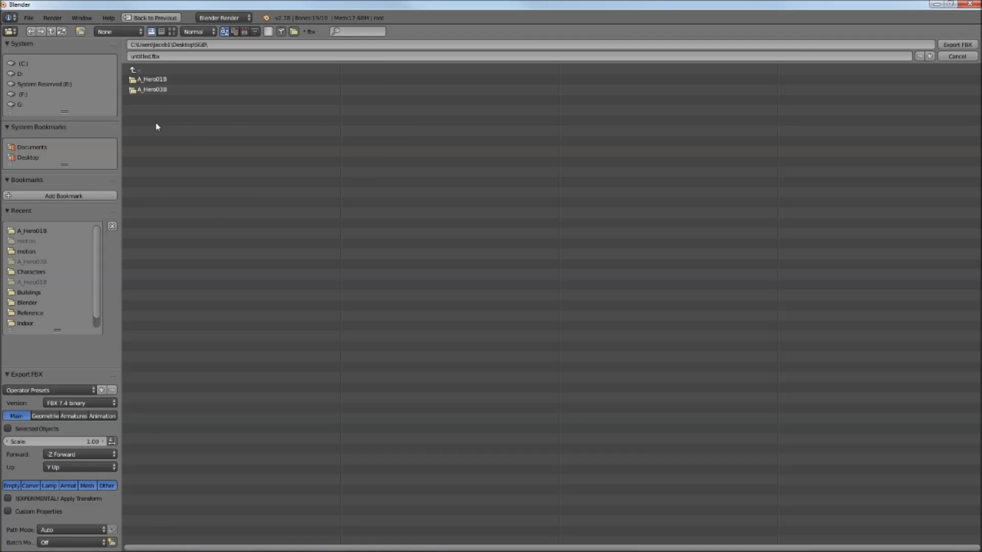
click(164, 80)
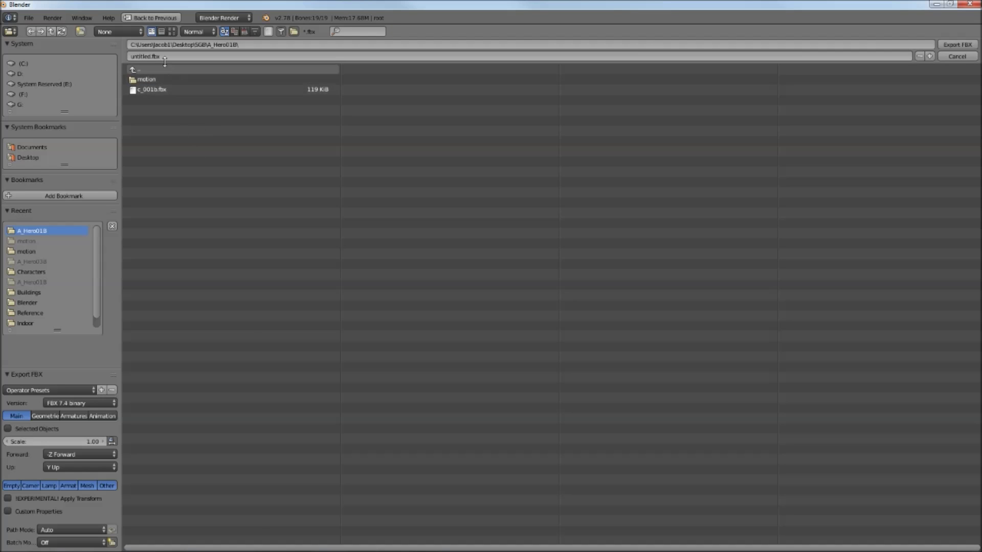
Step: Delete 'untitled' from the export file name, leaving just .fbx
click(165, 61)
drag(159, 57, 125, 58)
key(BackSpace)
Step: Name the file Edit01.fbx and apply the Smile operator preset
click(961, 45)
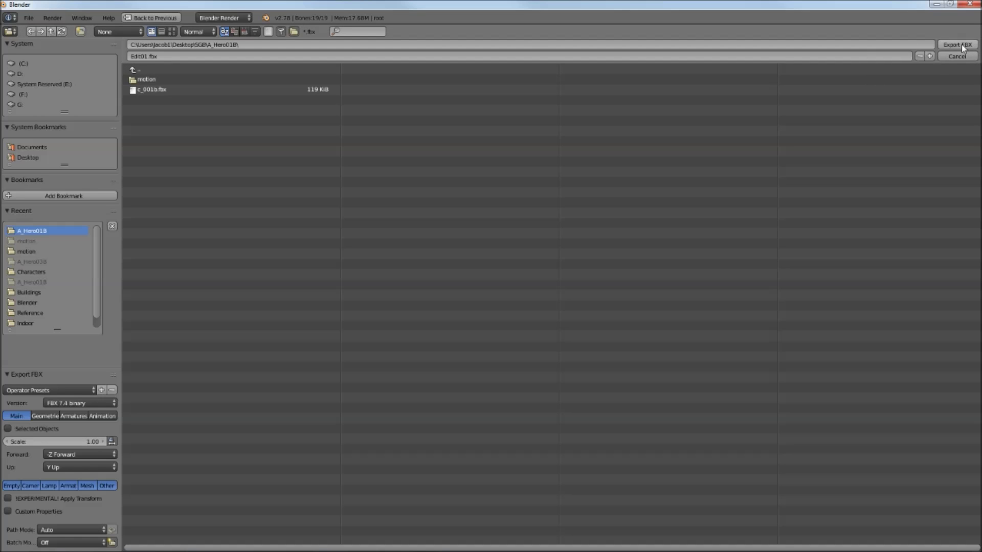
click(71, 389)
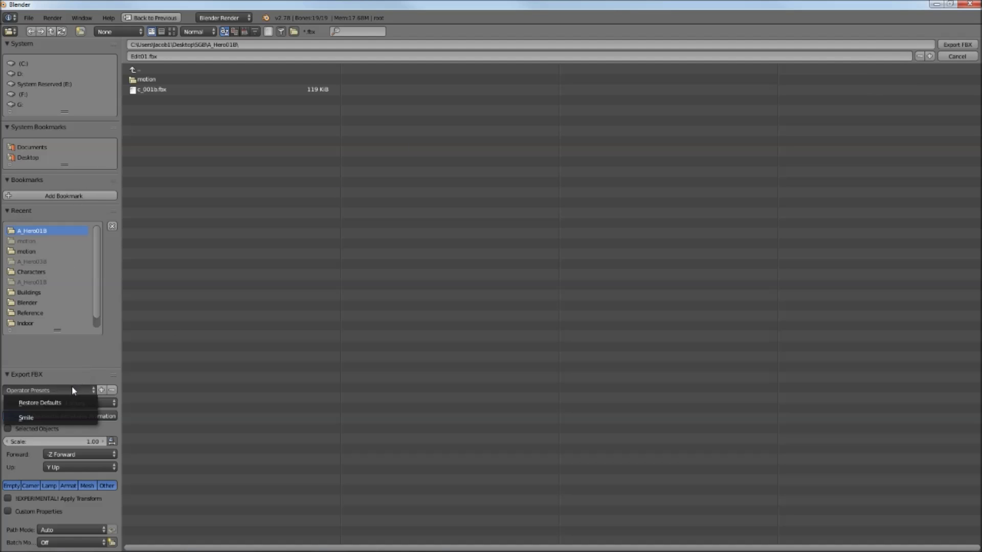
click(51, 417)
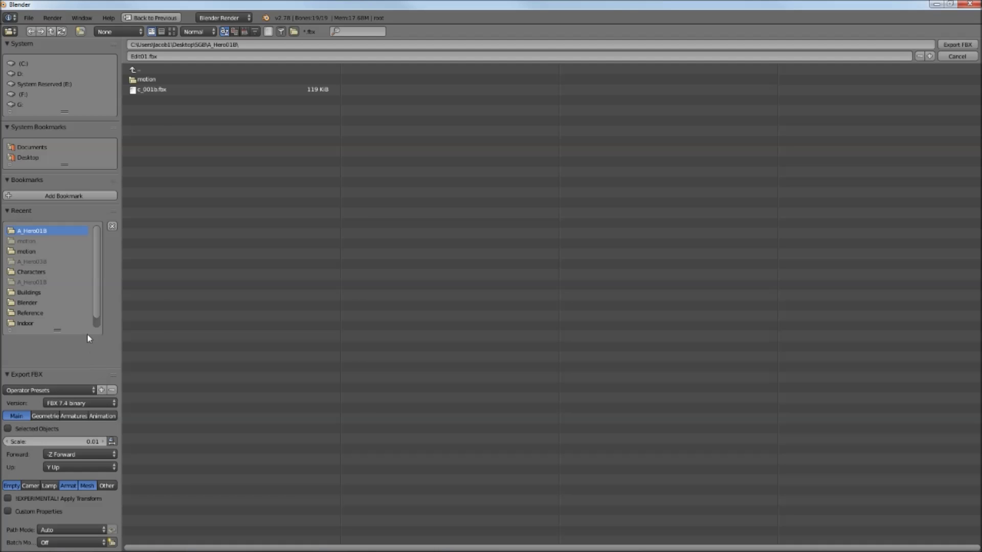
click(37, 391)
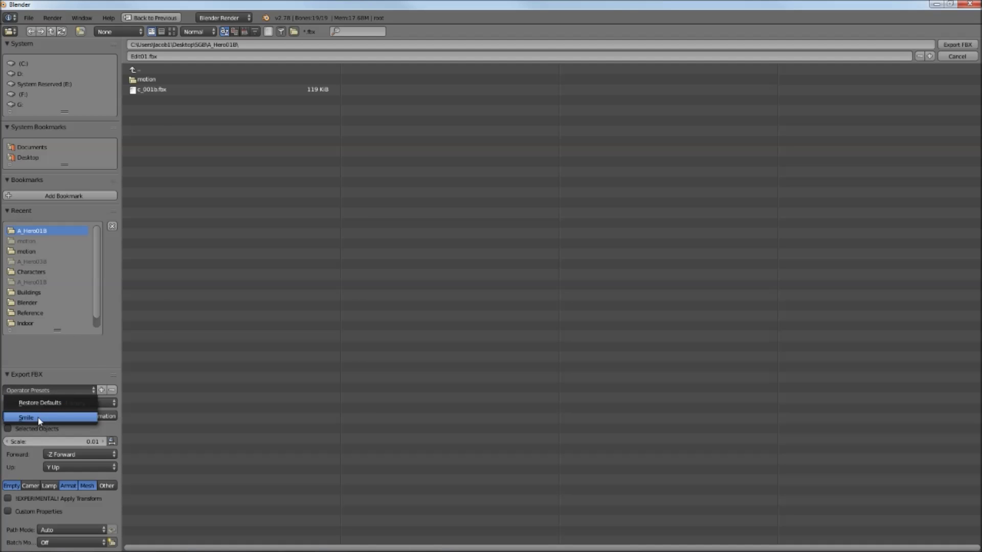
click(38, 417)
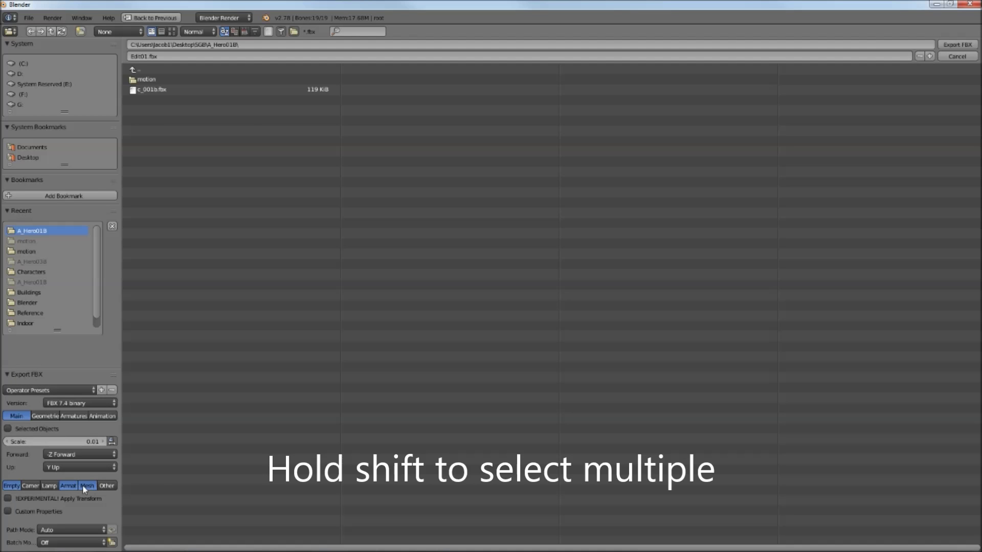
Step: Review the Geometry, Armature and Animation settings, then export Edit01.fbx
click(45, 416)
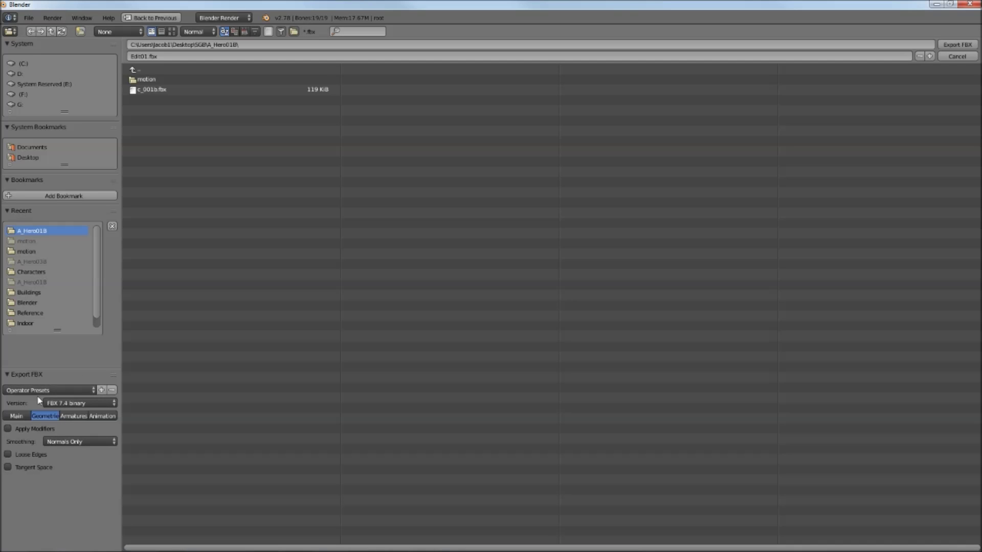
click(78, 417)
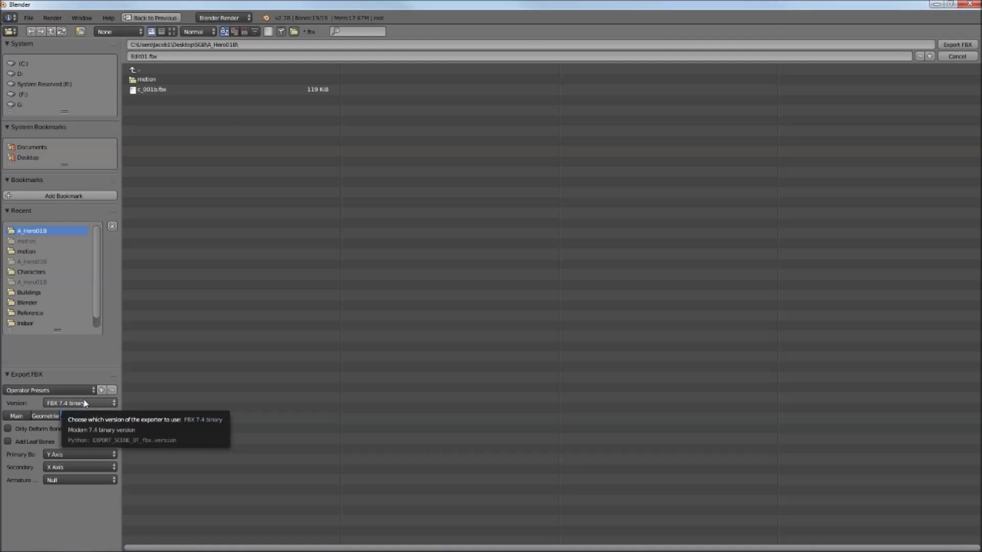
click(109, 416)
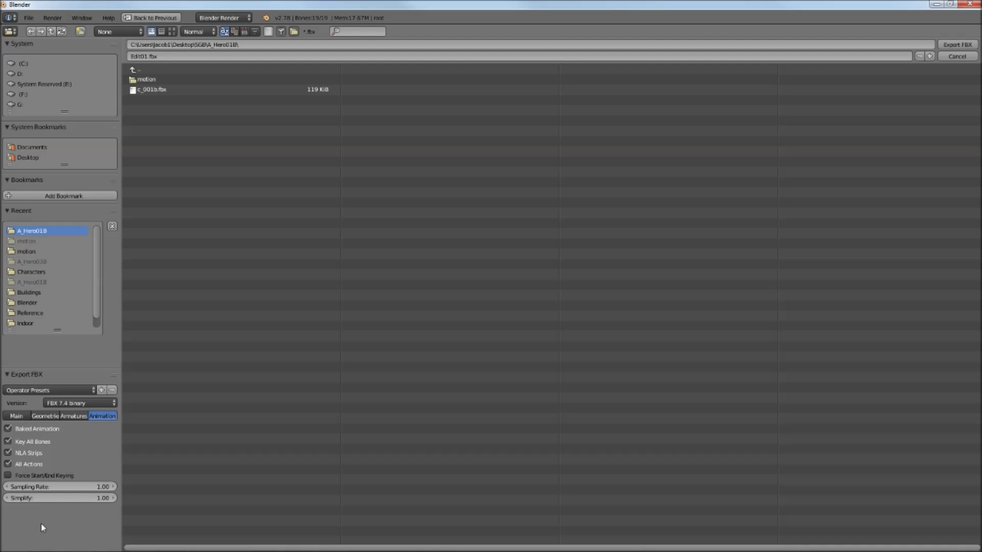
click(16, 416)
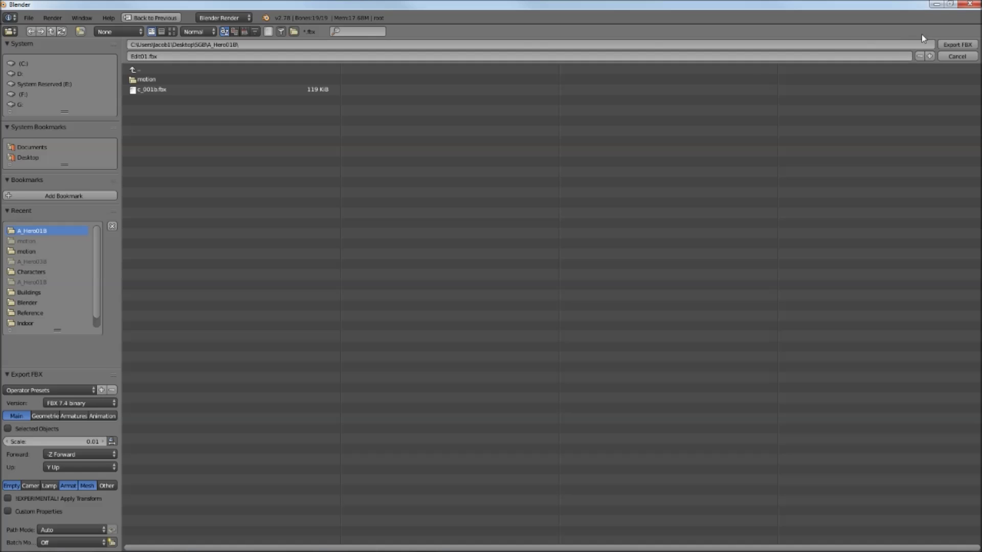
click(956, 45)
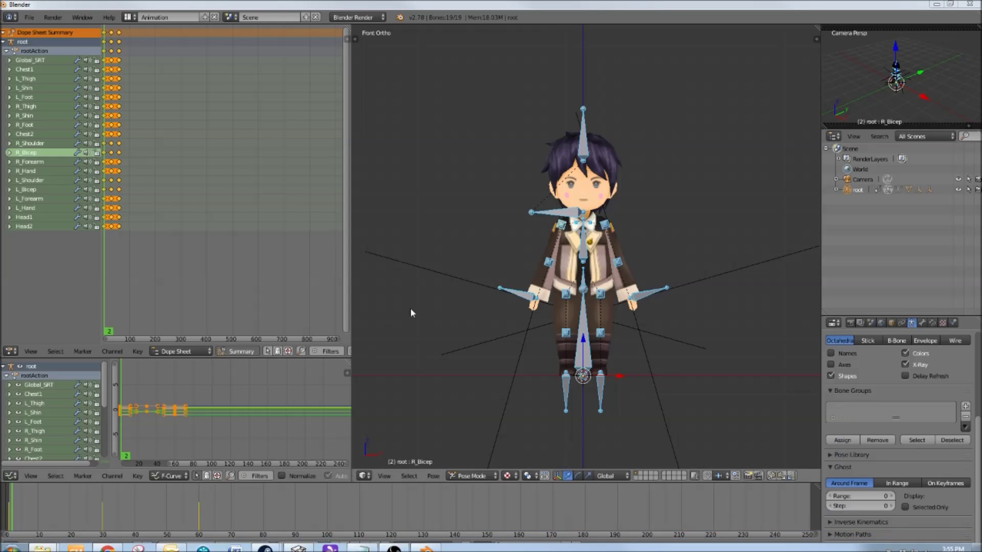
key(alt+Tab)
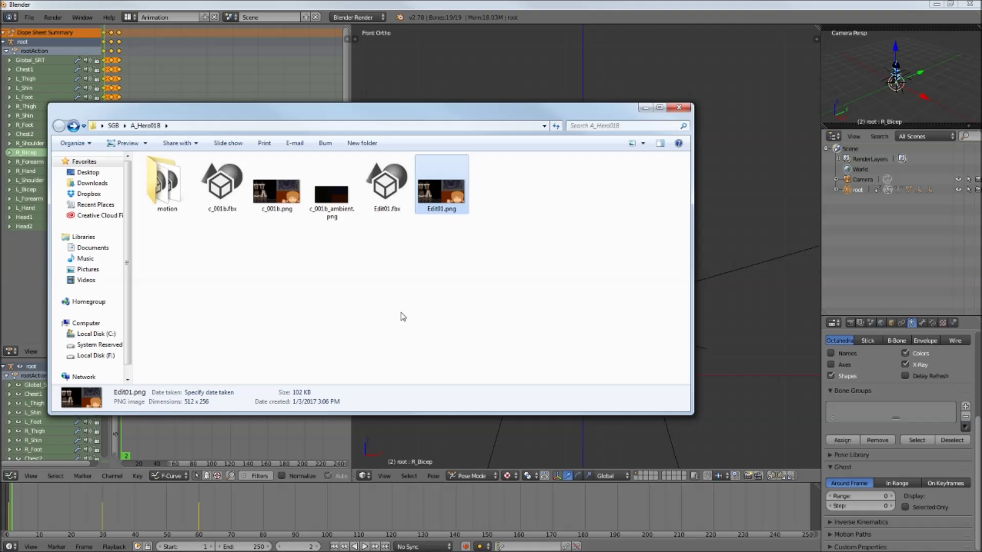
Step: Create a new empty text document in the A_Hero018 folder
right_click(332, 280)
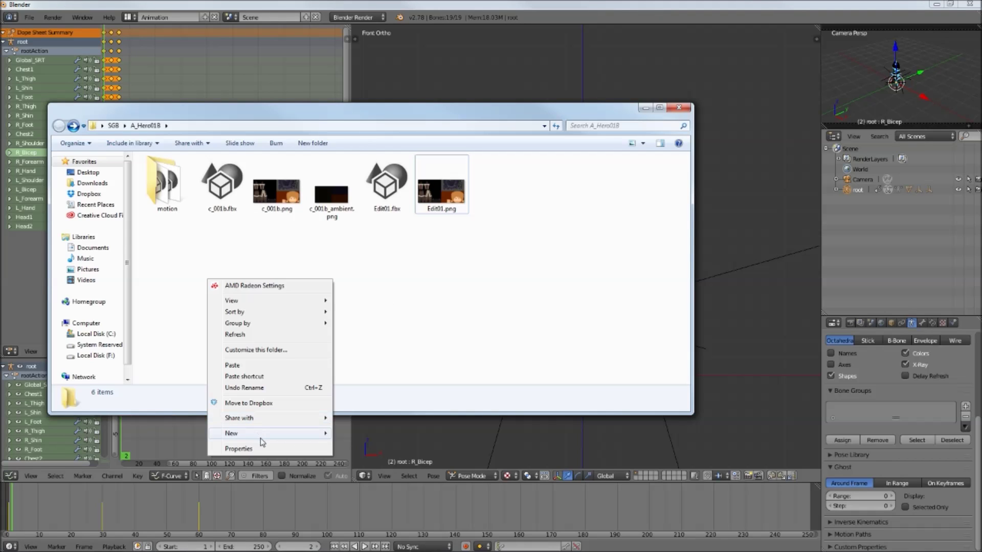
mouse_move(258, 438)
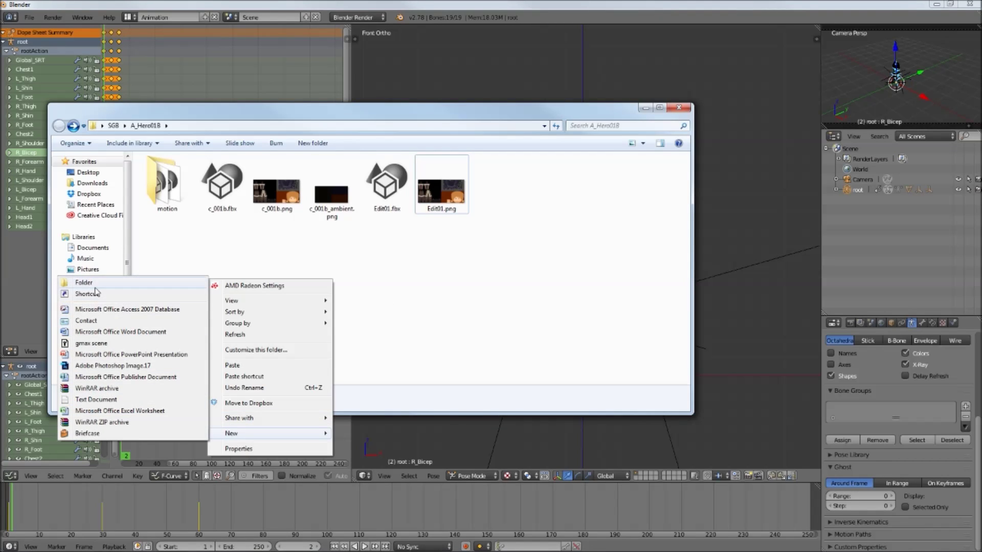
click(95, 399)
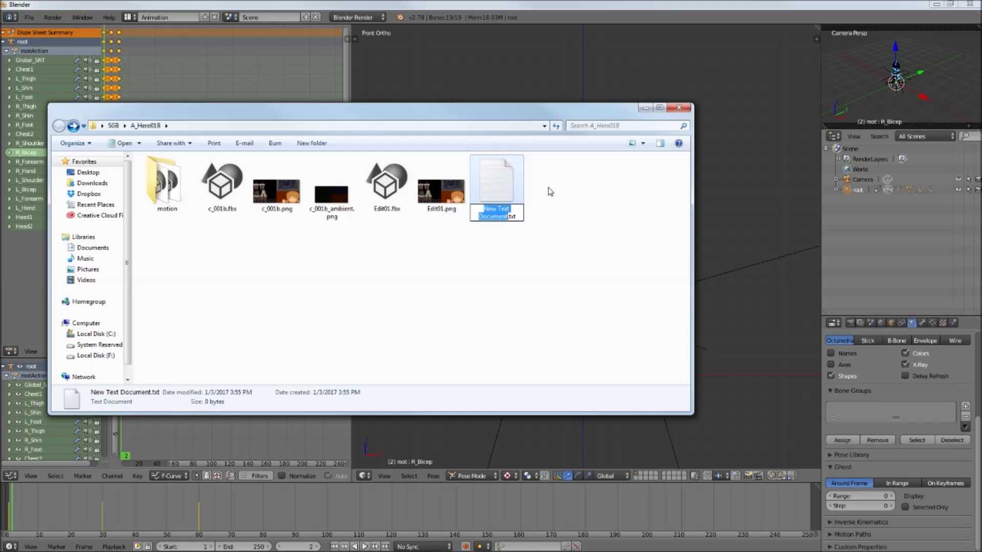
Step: Rename the new document to Edit01.def and accept the extension change warning
text(Edit)
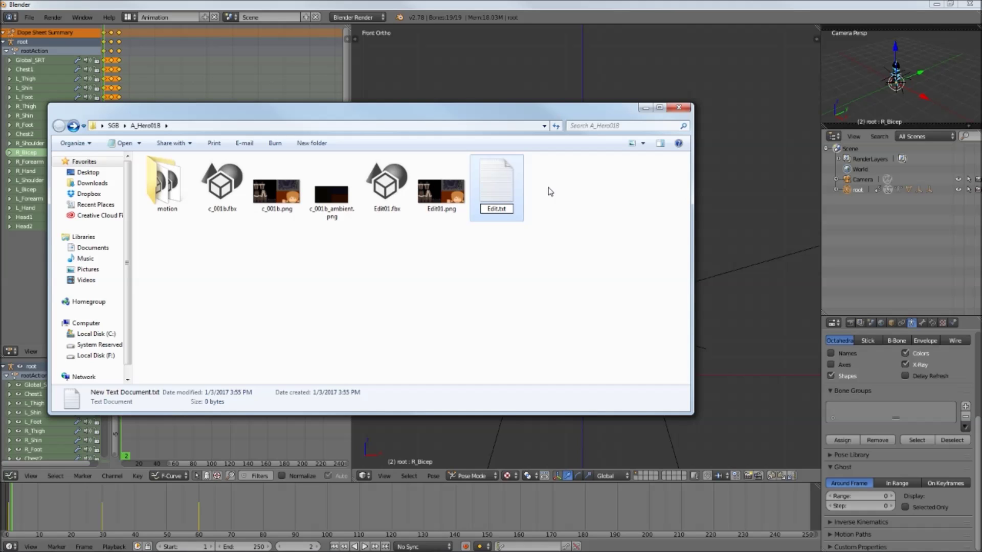
text(01)
key(BackSpace)
key(BackSpace)
key(BackSpace)
text(dag)
key(BackSpace)
text(f)
key(Return)
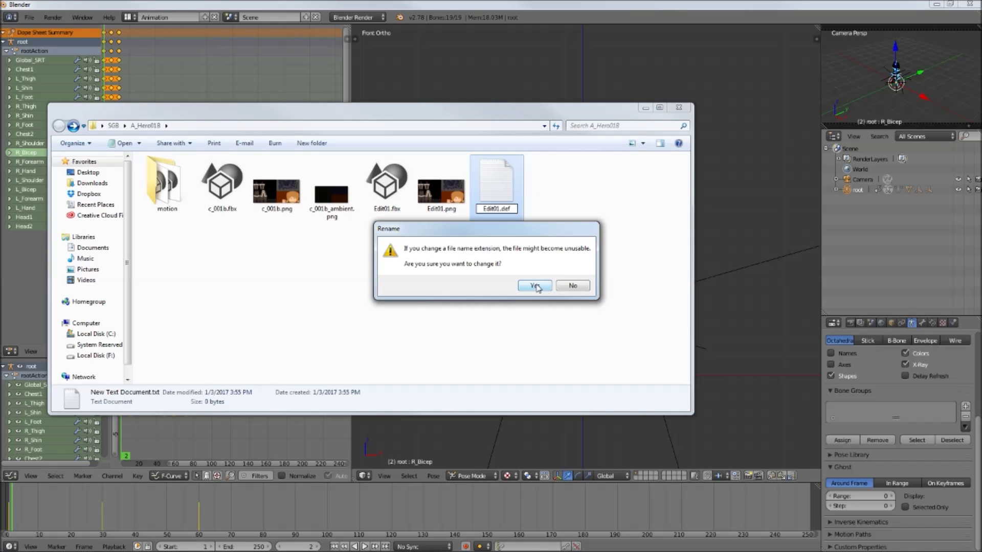
click(535, 286)
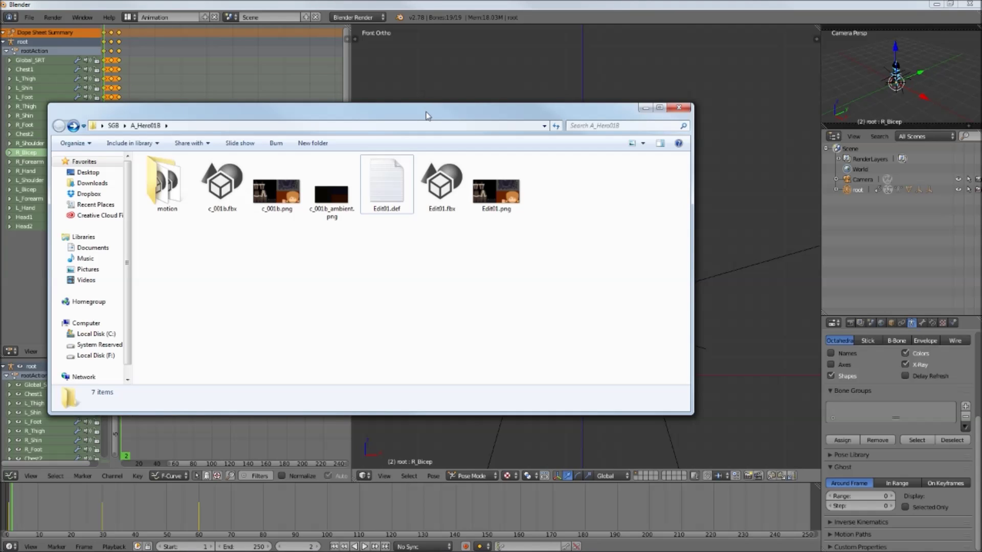
drag(428, 115, 436, 112)
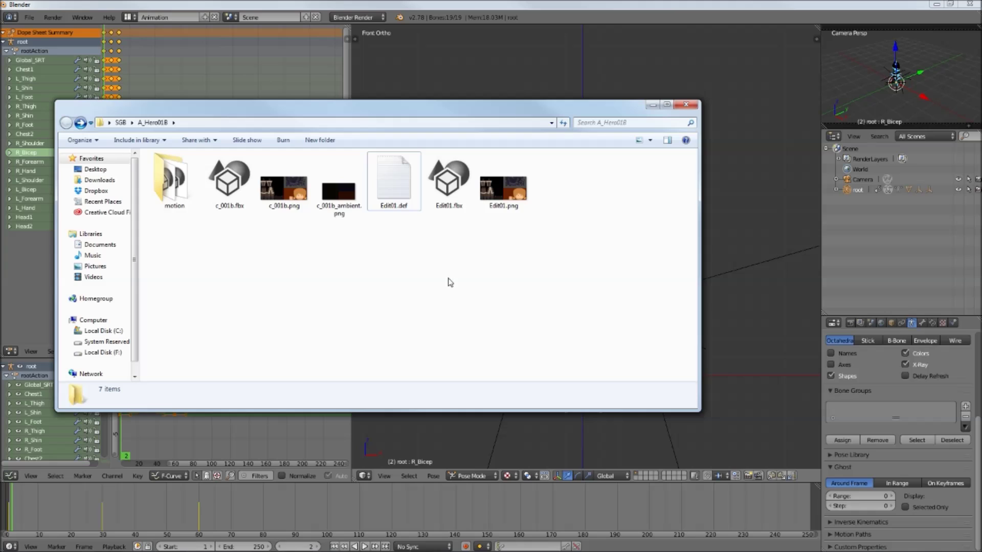
click(89, 143)
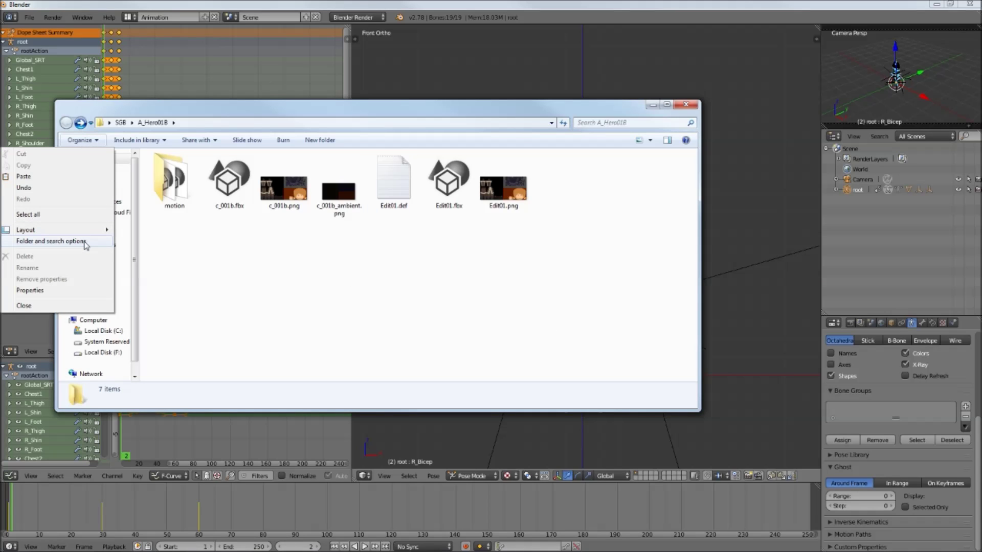
Step: Check the file-extension settings on Folder Options' View tab, then close it unchanged
click(86, 241)
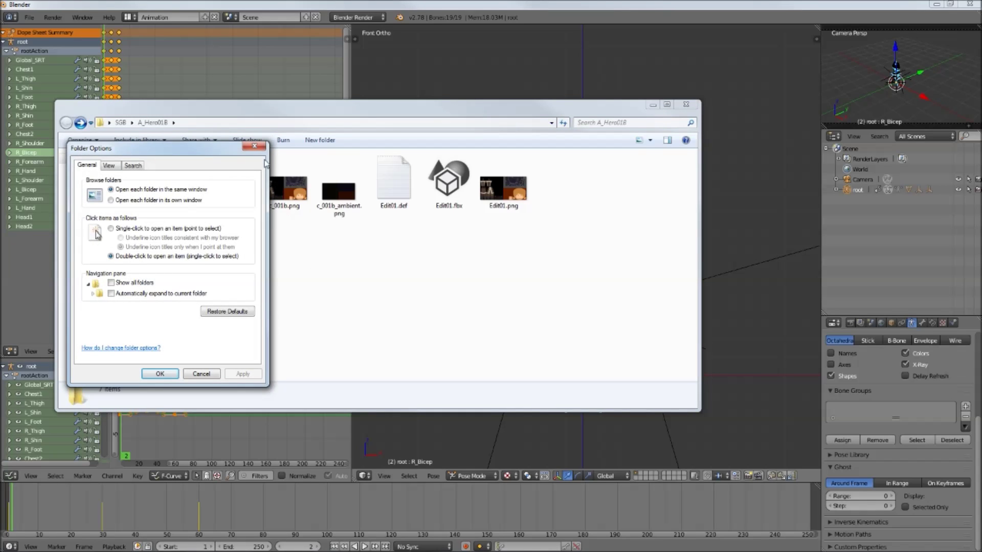
click(107, 165)
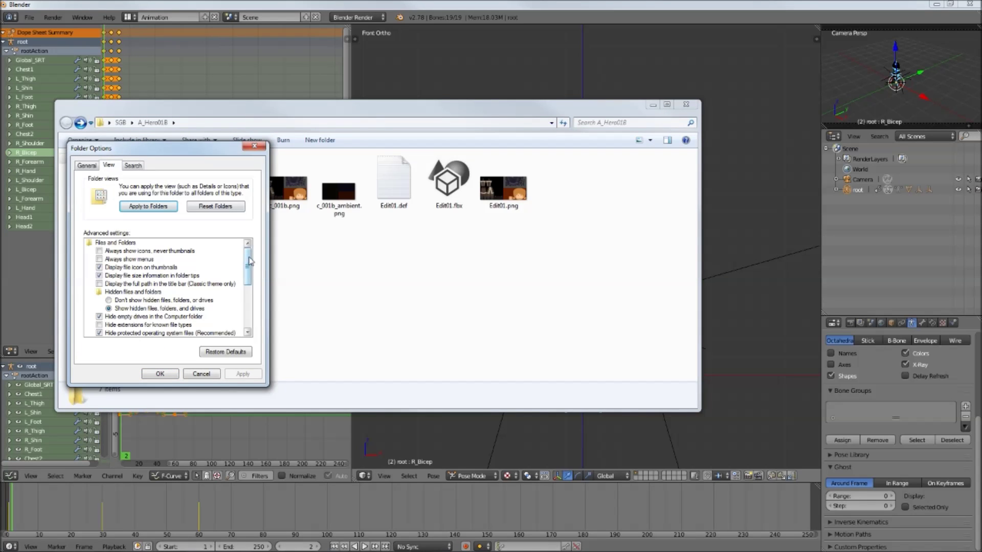
drag(247, 267, 248, 280)
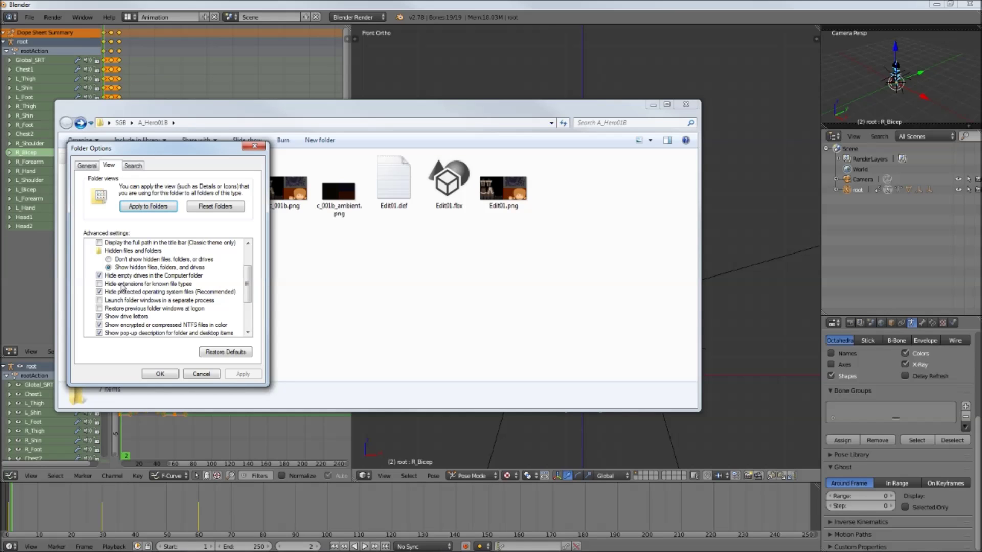
click(200, 377)
click(193, 379)
double_click(390, 189)
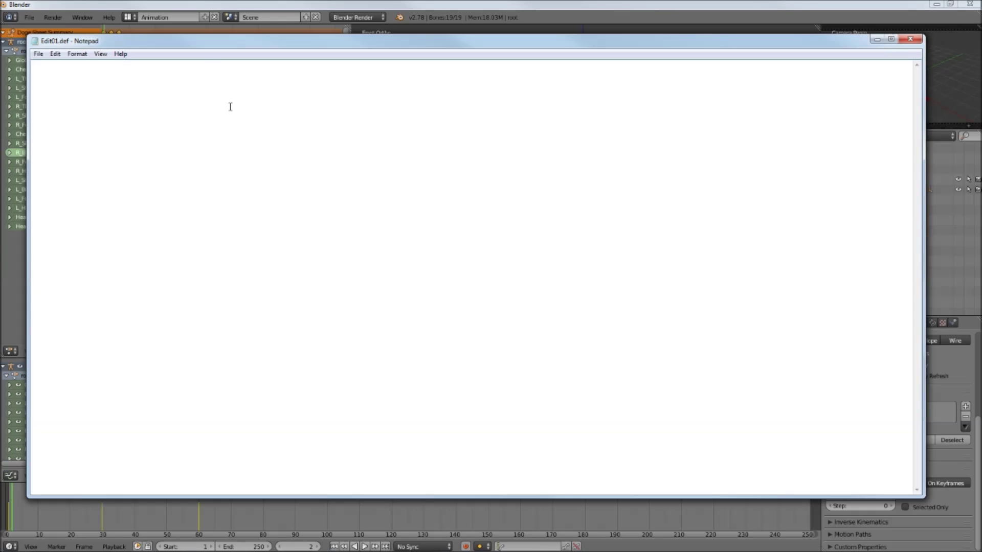
Step: Enter 'anim' and 'flap 1 60' as separate lines in Edit01.def, then save and close
text(anim)
mouse_move(308, 41)
mouse_down()
mouse_move(402, 48)
mouse_move(319, 32)
mouse_up()
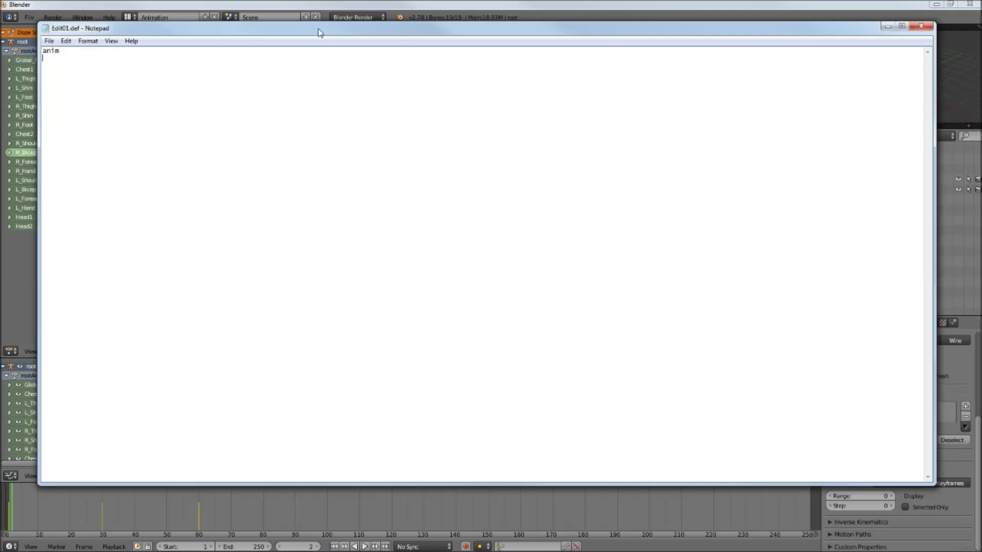
text(flap 1 60)
key(alt+F4)
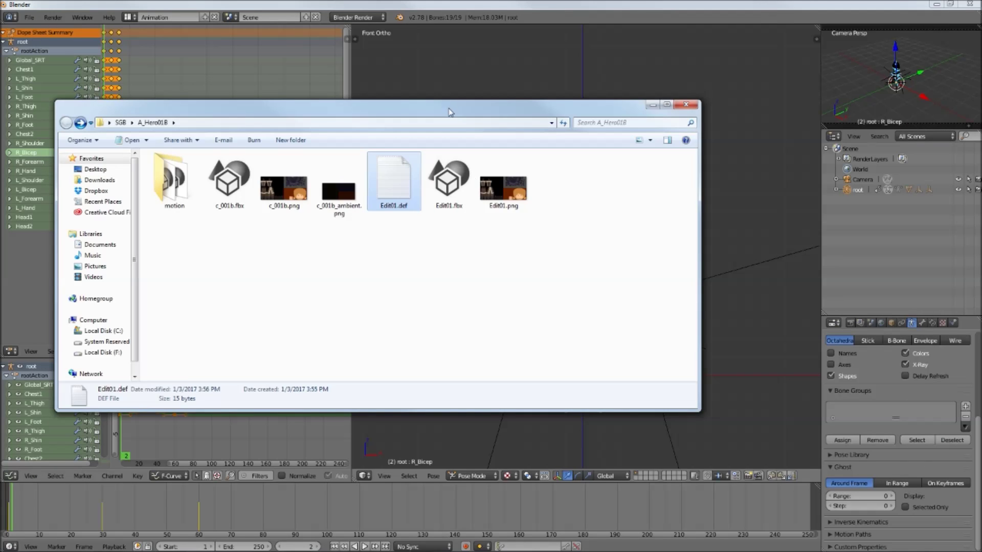
drag(450, 112, 981, 111)
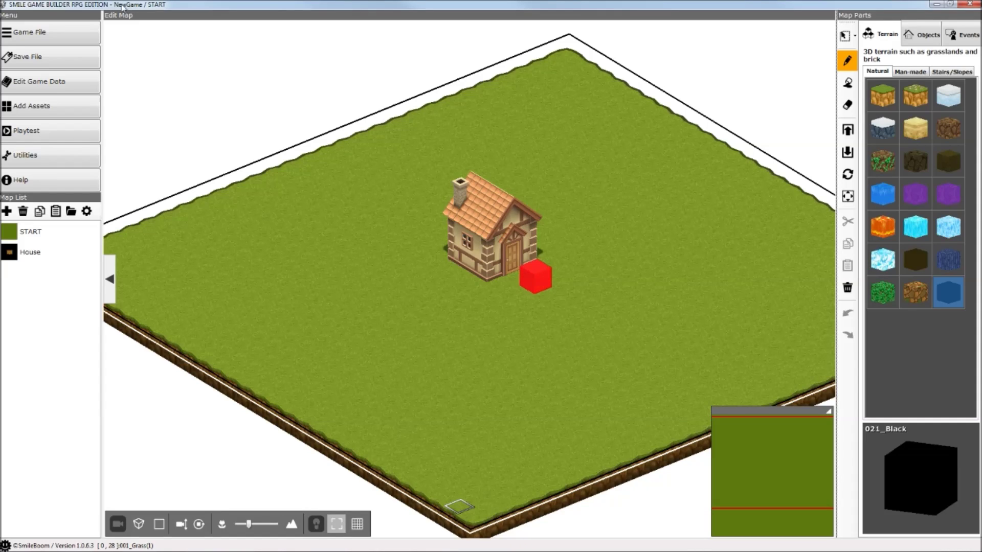
Step: Add Edit01.fbx from SGB\A_Hero01B as a 3D character asset and select it for preview
click(37, 111)
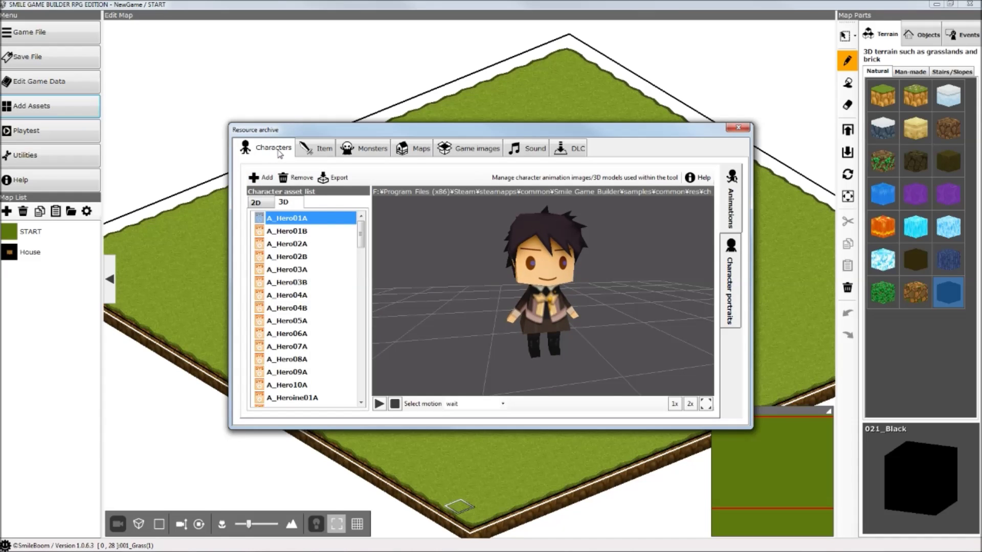
click(262, 177)
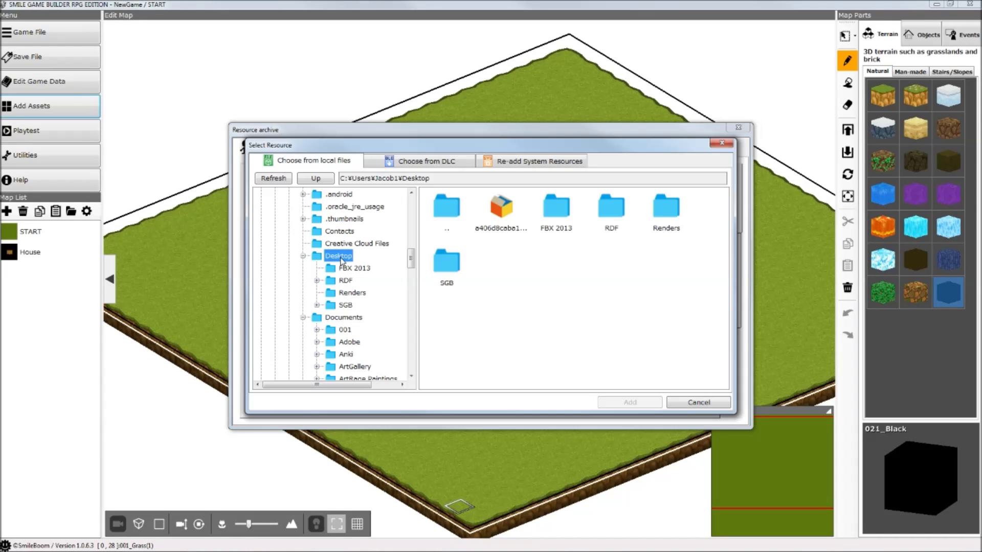
double_click(441, 267)
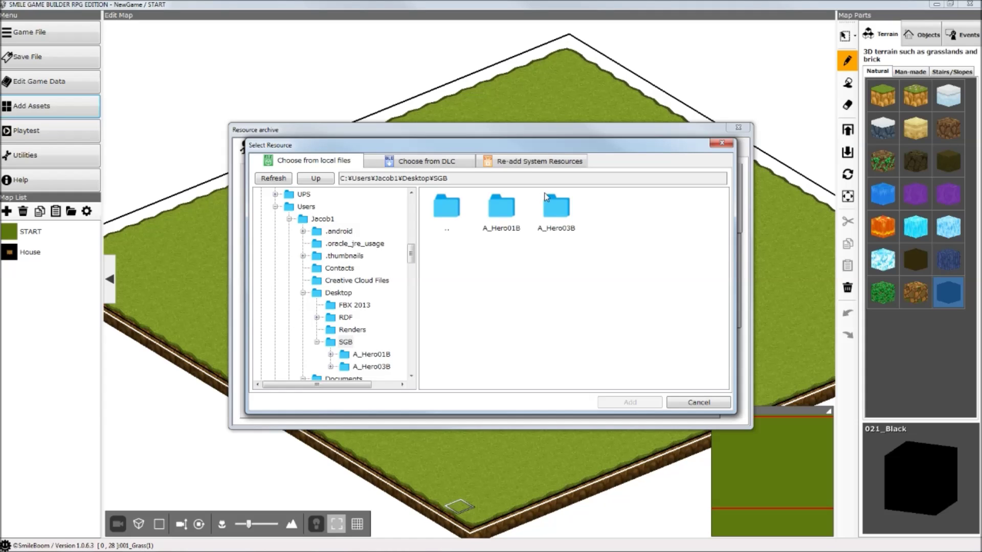
double_click(491, 223)
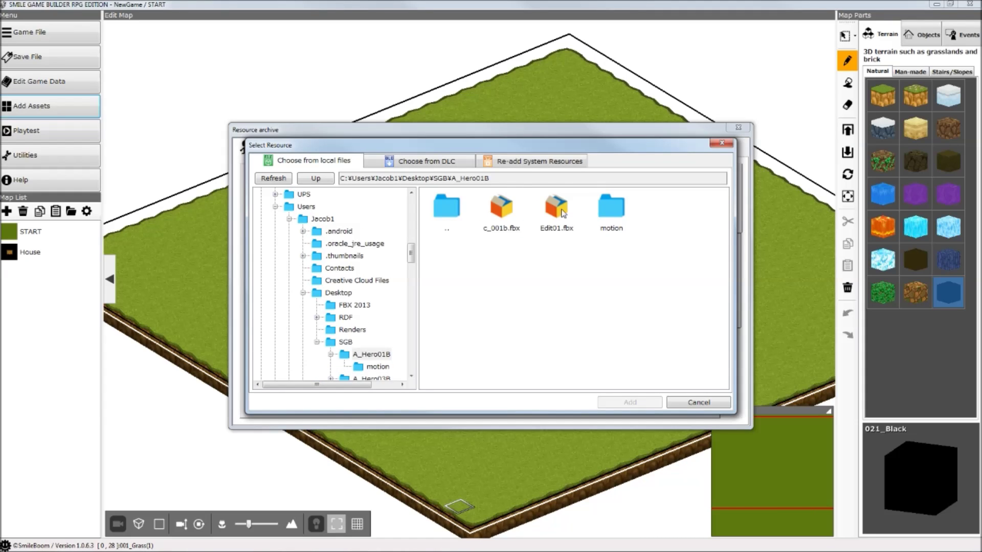
click(558, 211)
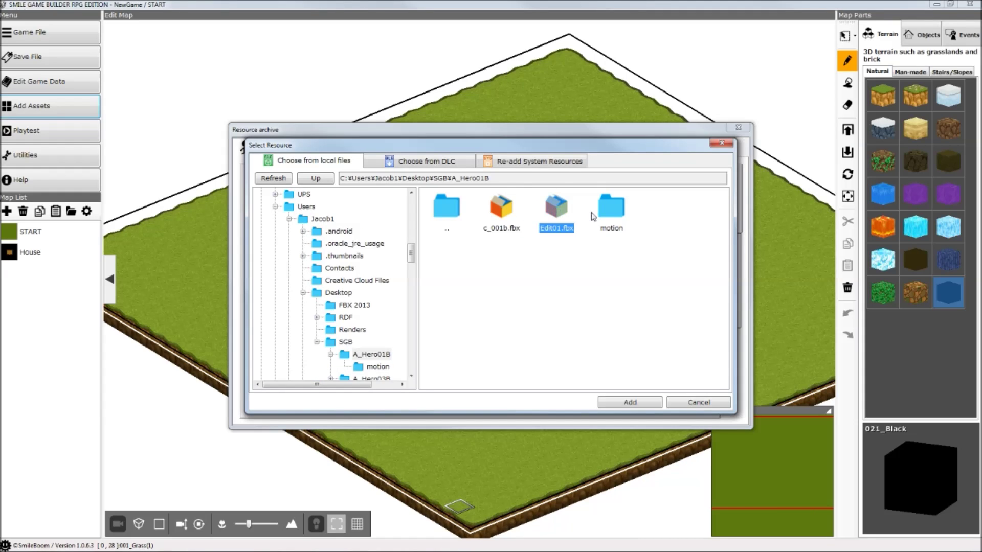
double_click(561, 214)
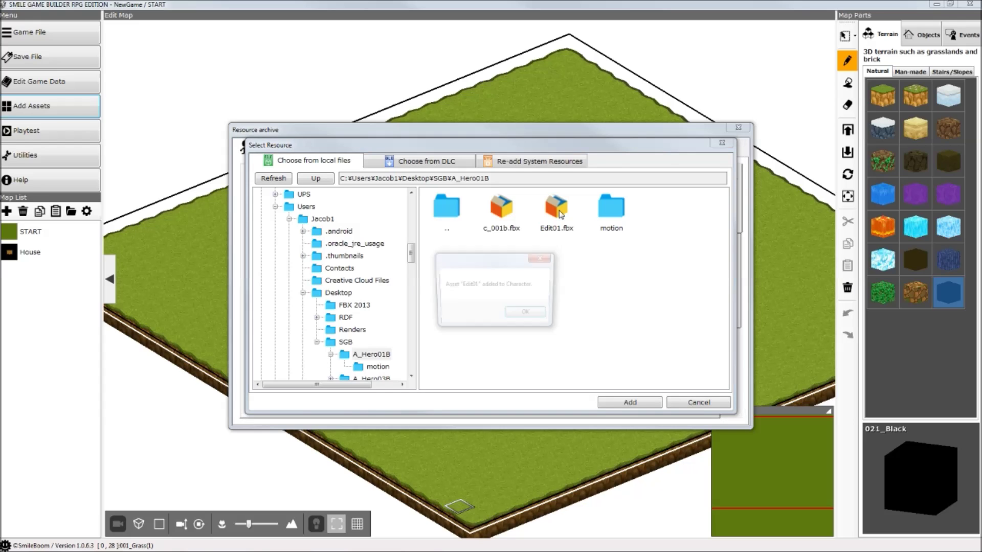
click(529, 310)
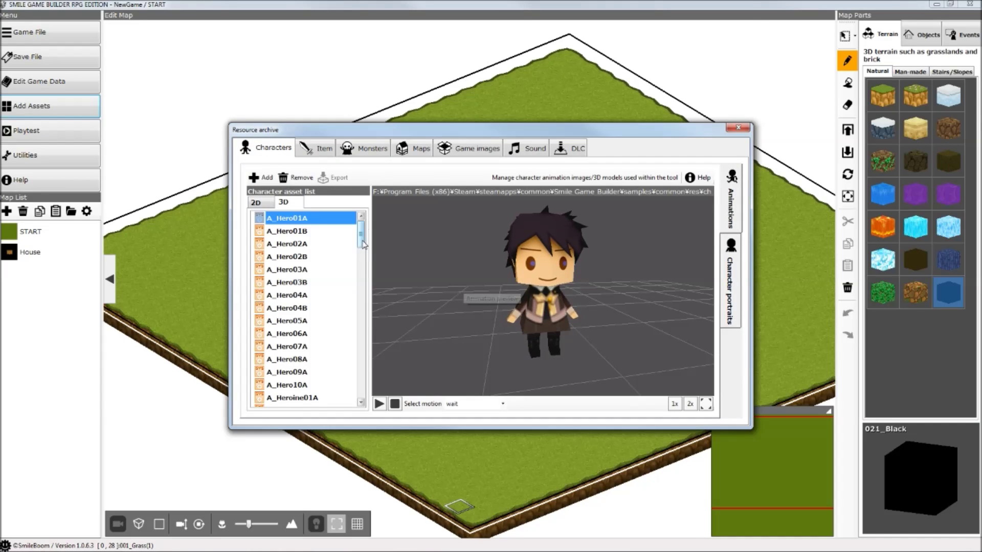
drag(361, 234, 360, 356)
click(284, 309)
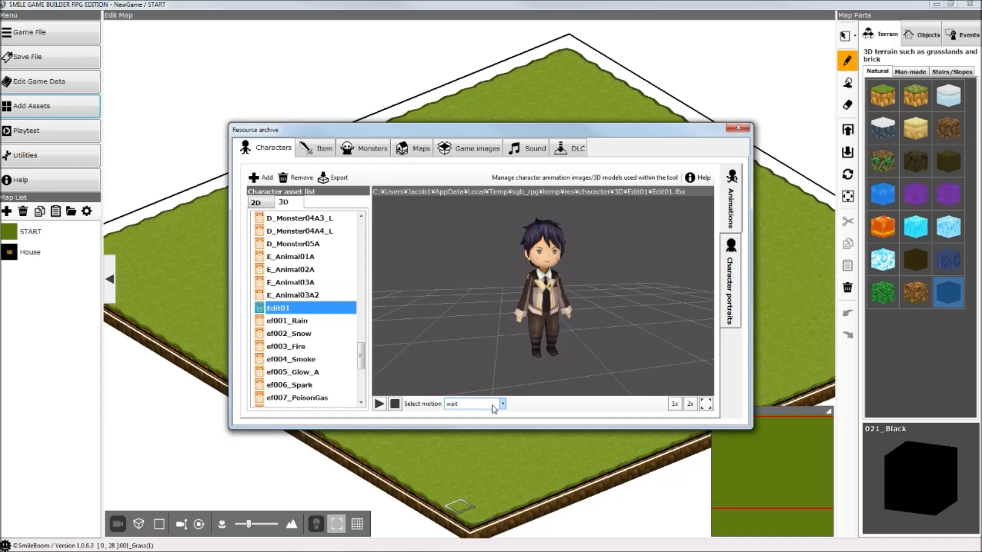
Step: Select the flap motion in the Select motion dropdown to play Edit01's animation
click(493, 405)
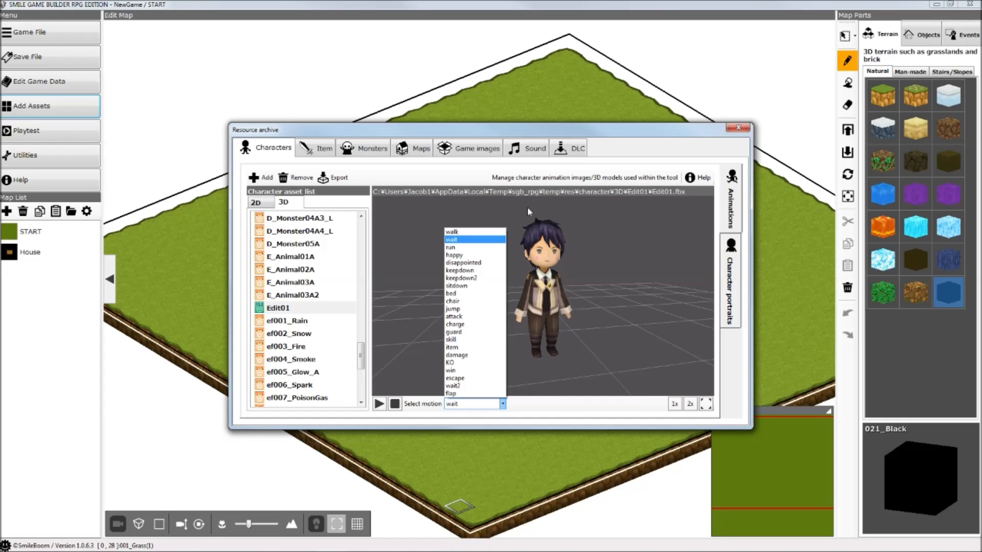
click(475, 394)
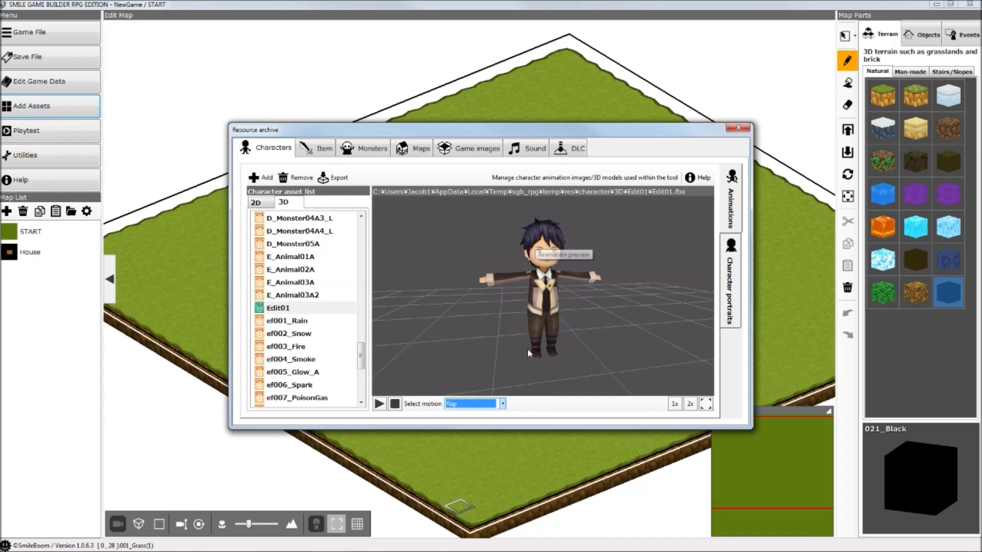
click(493, 404)
click(478, 393)
click(478, 403)
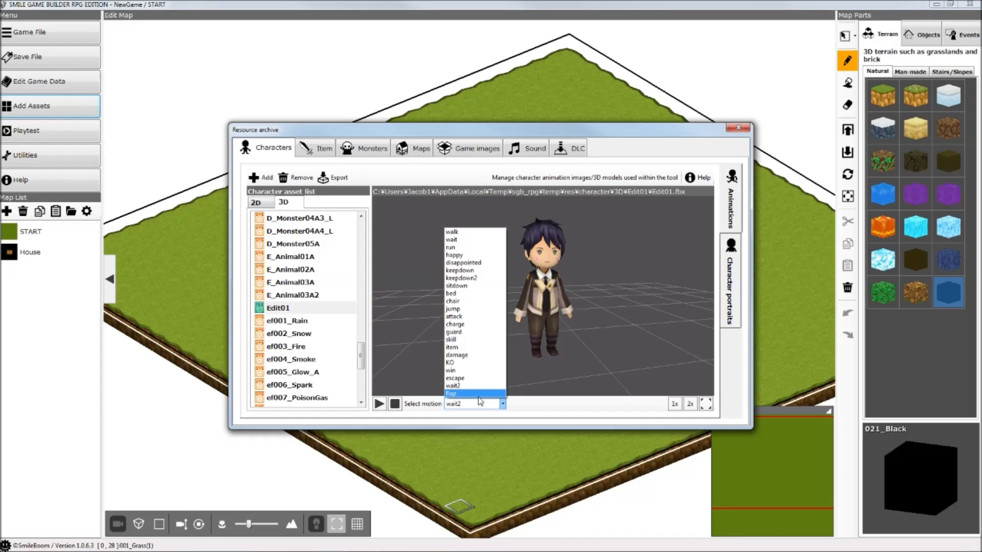
click(478, 395)
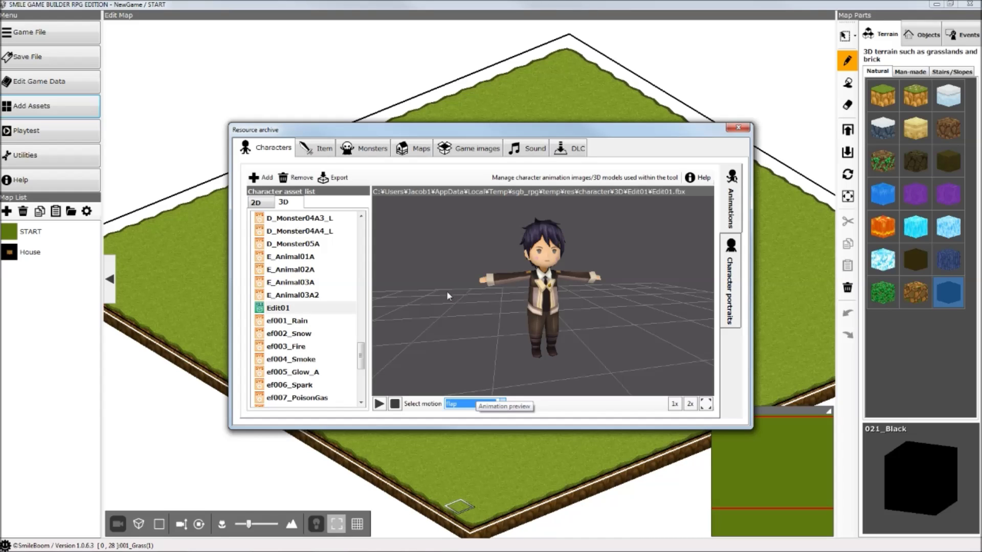
click(372, 542)
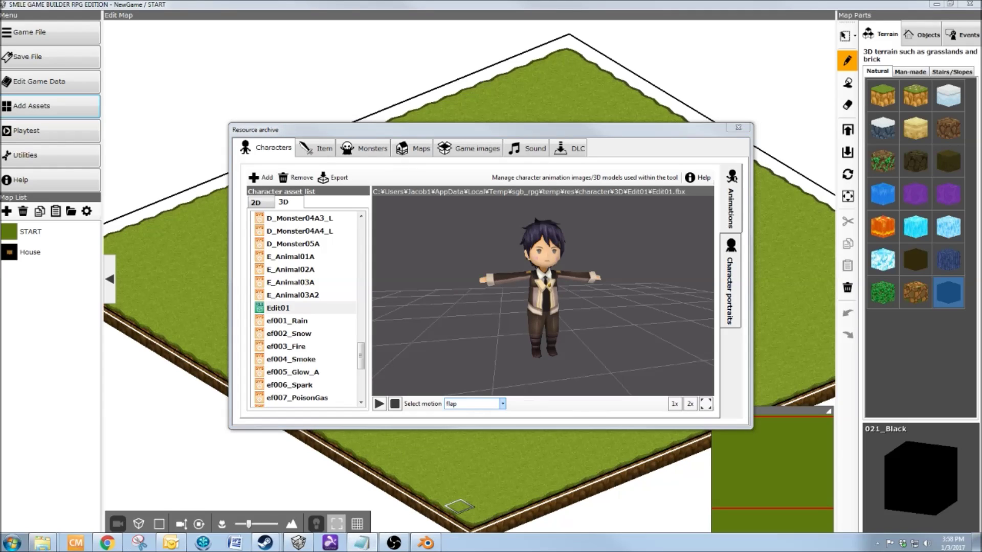
mouse_move(112, 545)
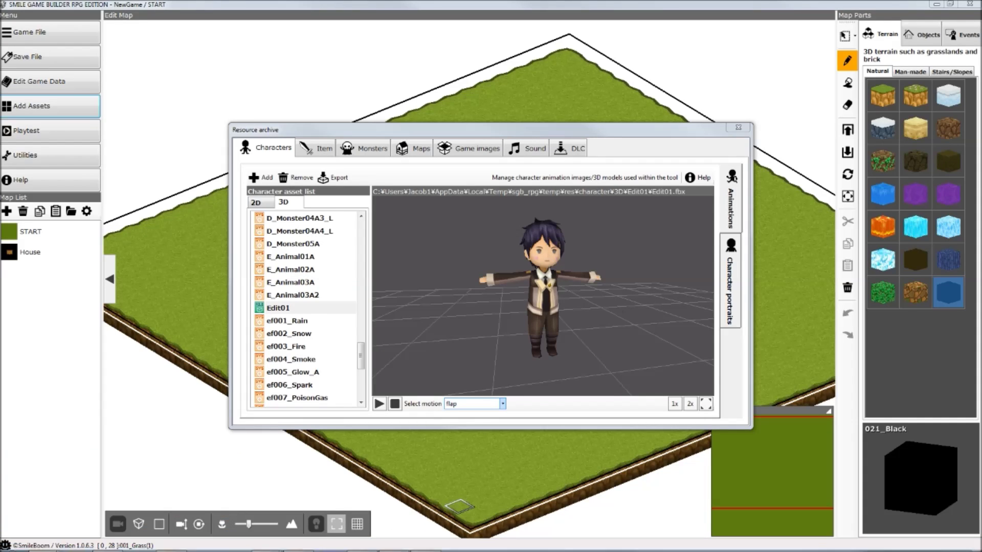
Step: Reopen Edit01.def, change its flap line to 'flap 1 60 loop', and close it
key(alt+Tab)
drag(587, 151, 502, 138)
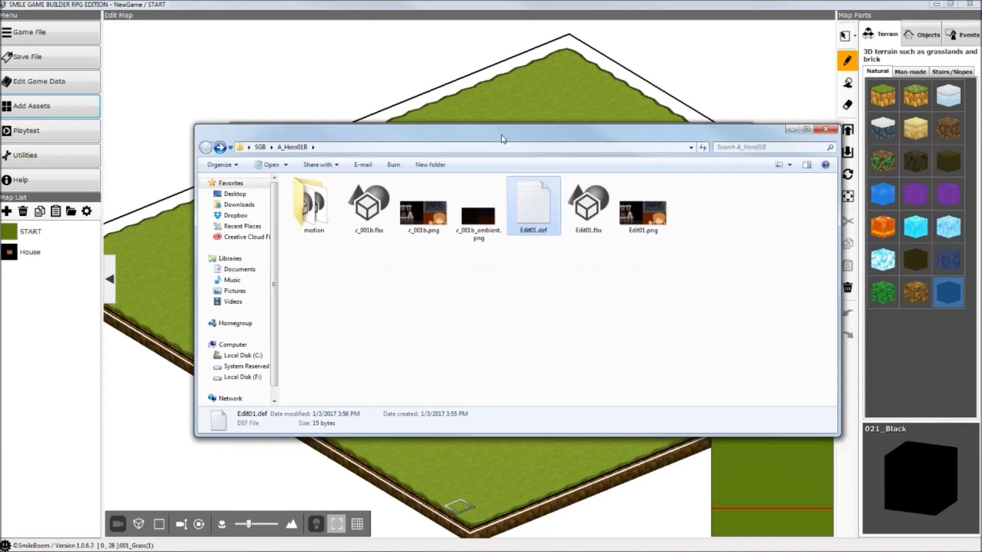
double_click(536, 200)
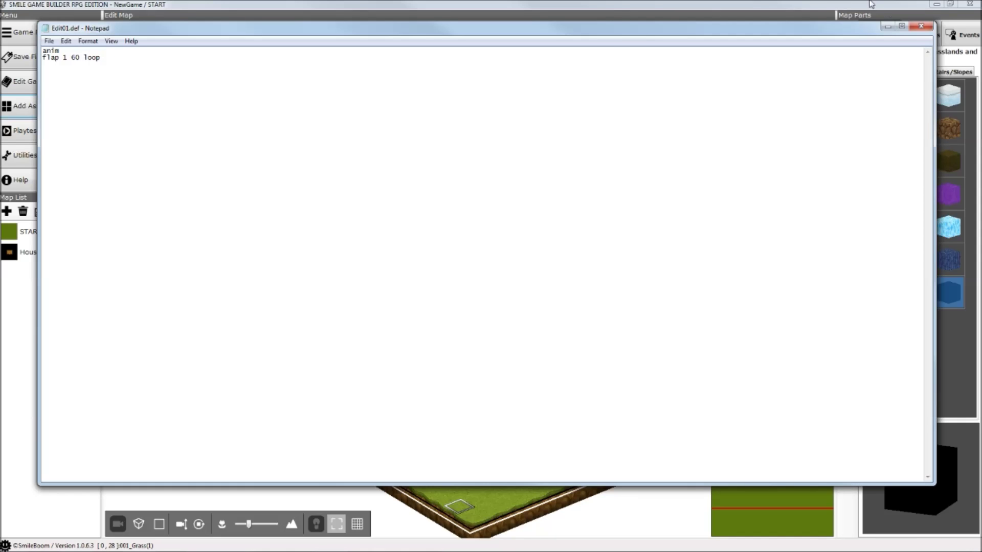
click(916, 29)
Step: Re-add Edit01.fbx as a character asset, overwriting the existing Edit01
click(578, 5)
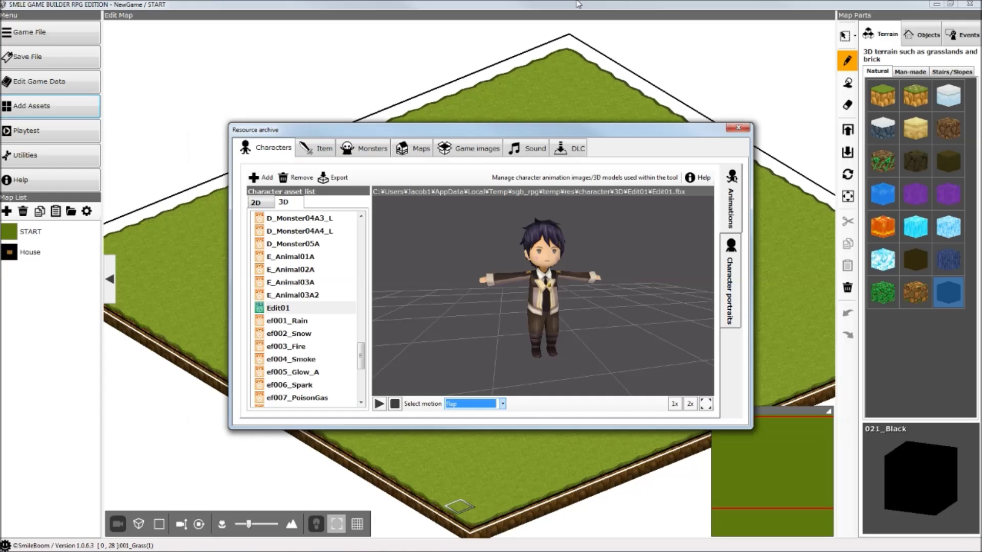
click(262, 178)
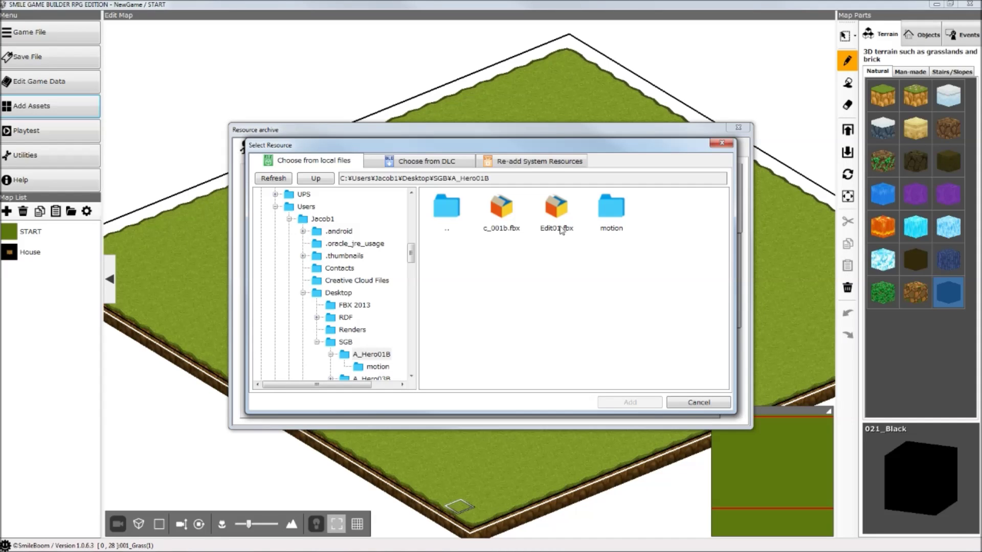
double_click(556, 210)
click(499, 322)
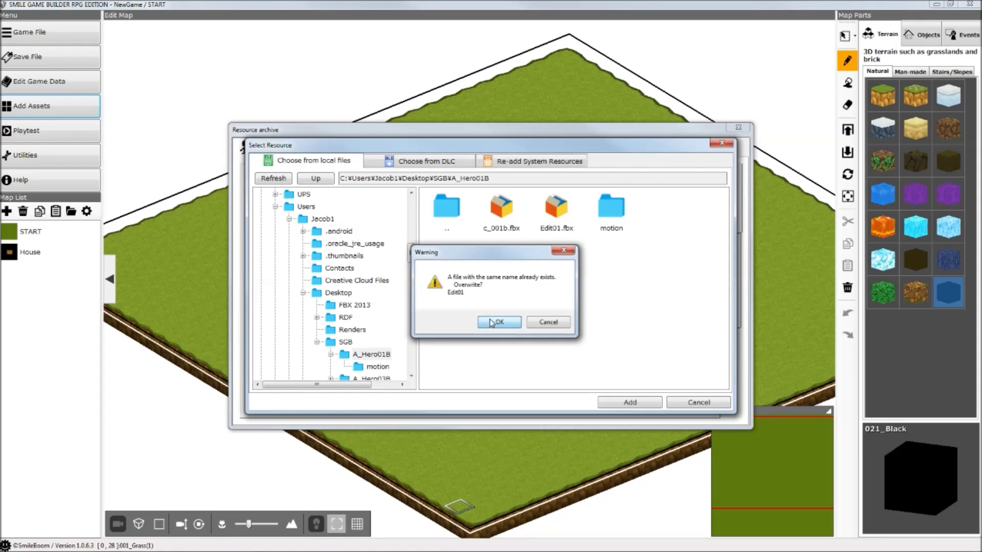
click(537, 314)
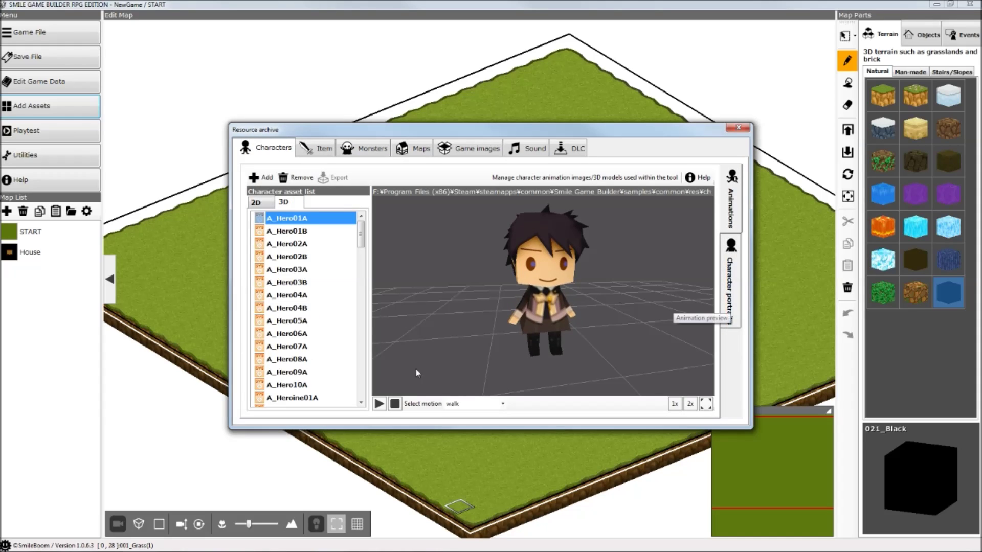
Step: Select Edit01 in the list and preview its flap motion
drag(361, 233, 364, 355)
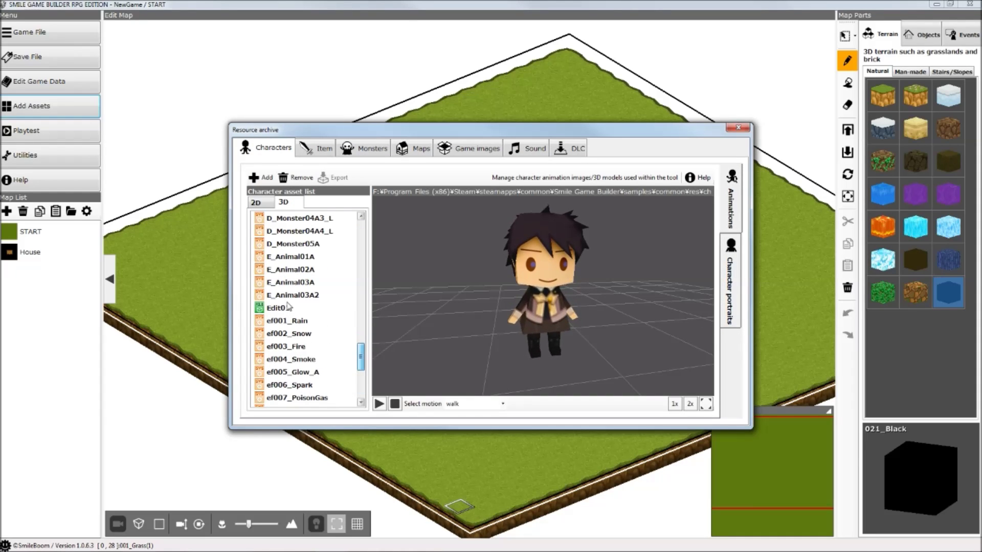
click(317, 308)
click(463, 403)
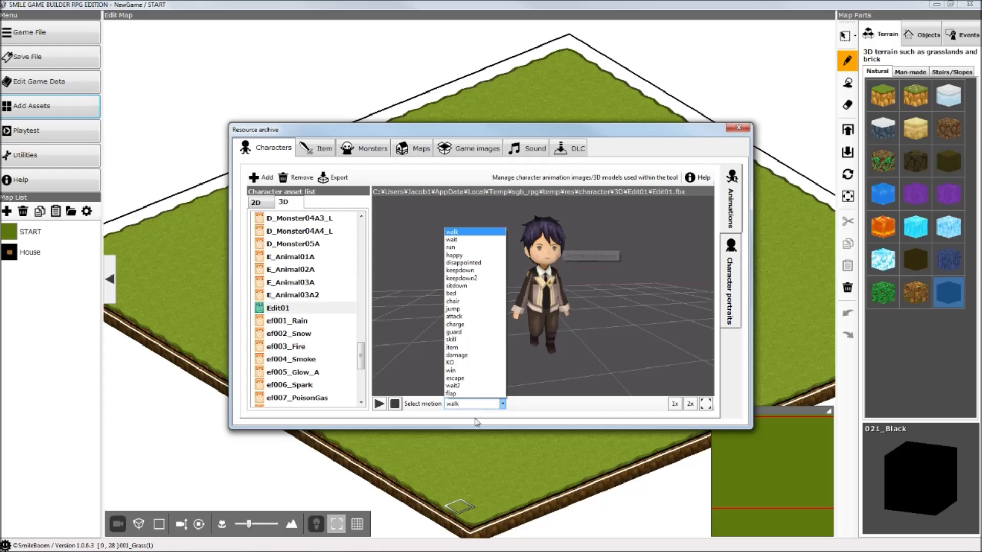
click(471, 286)
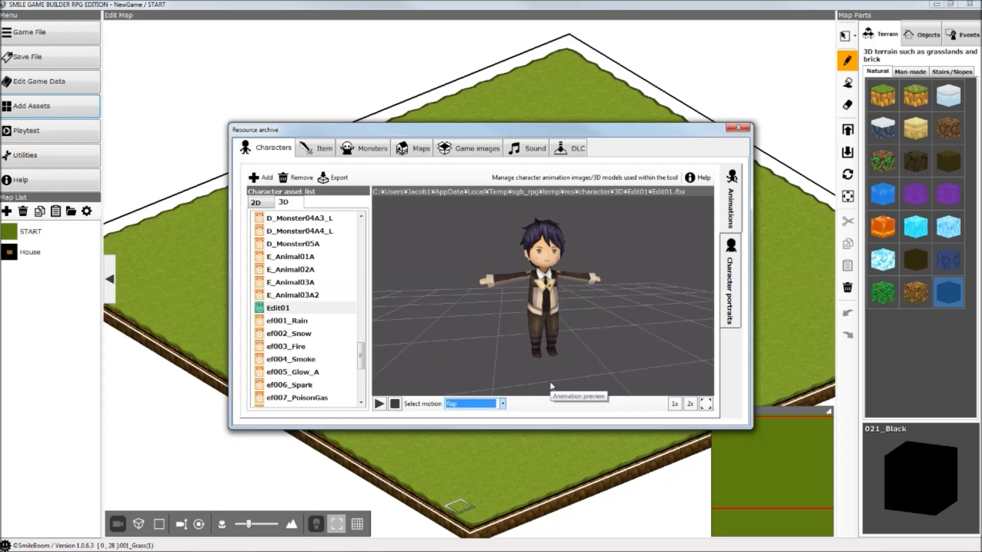